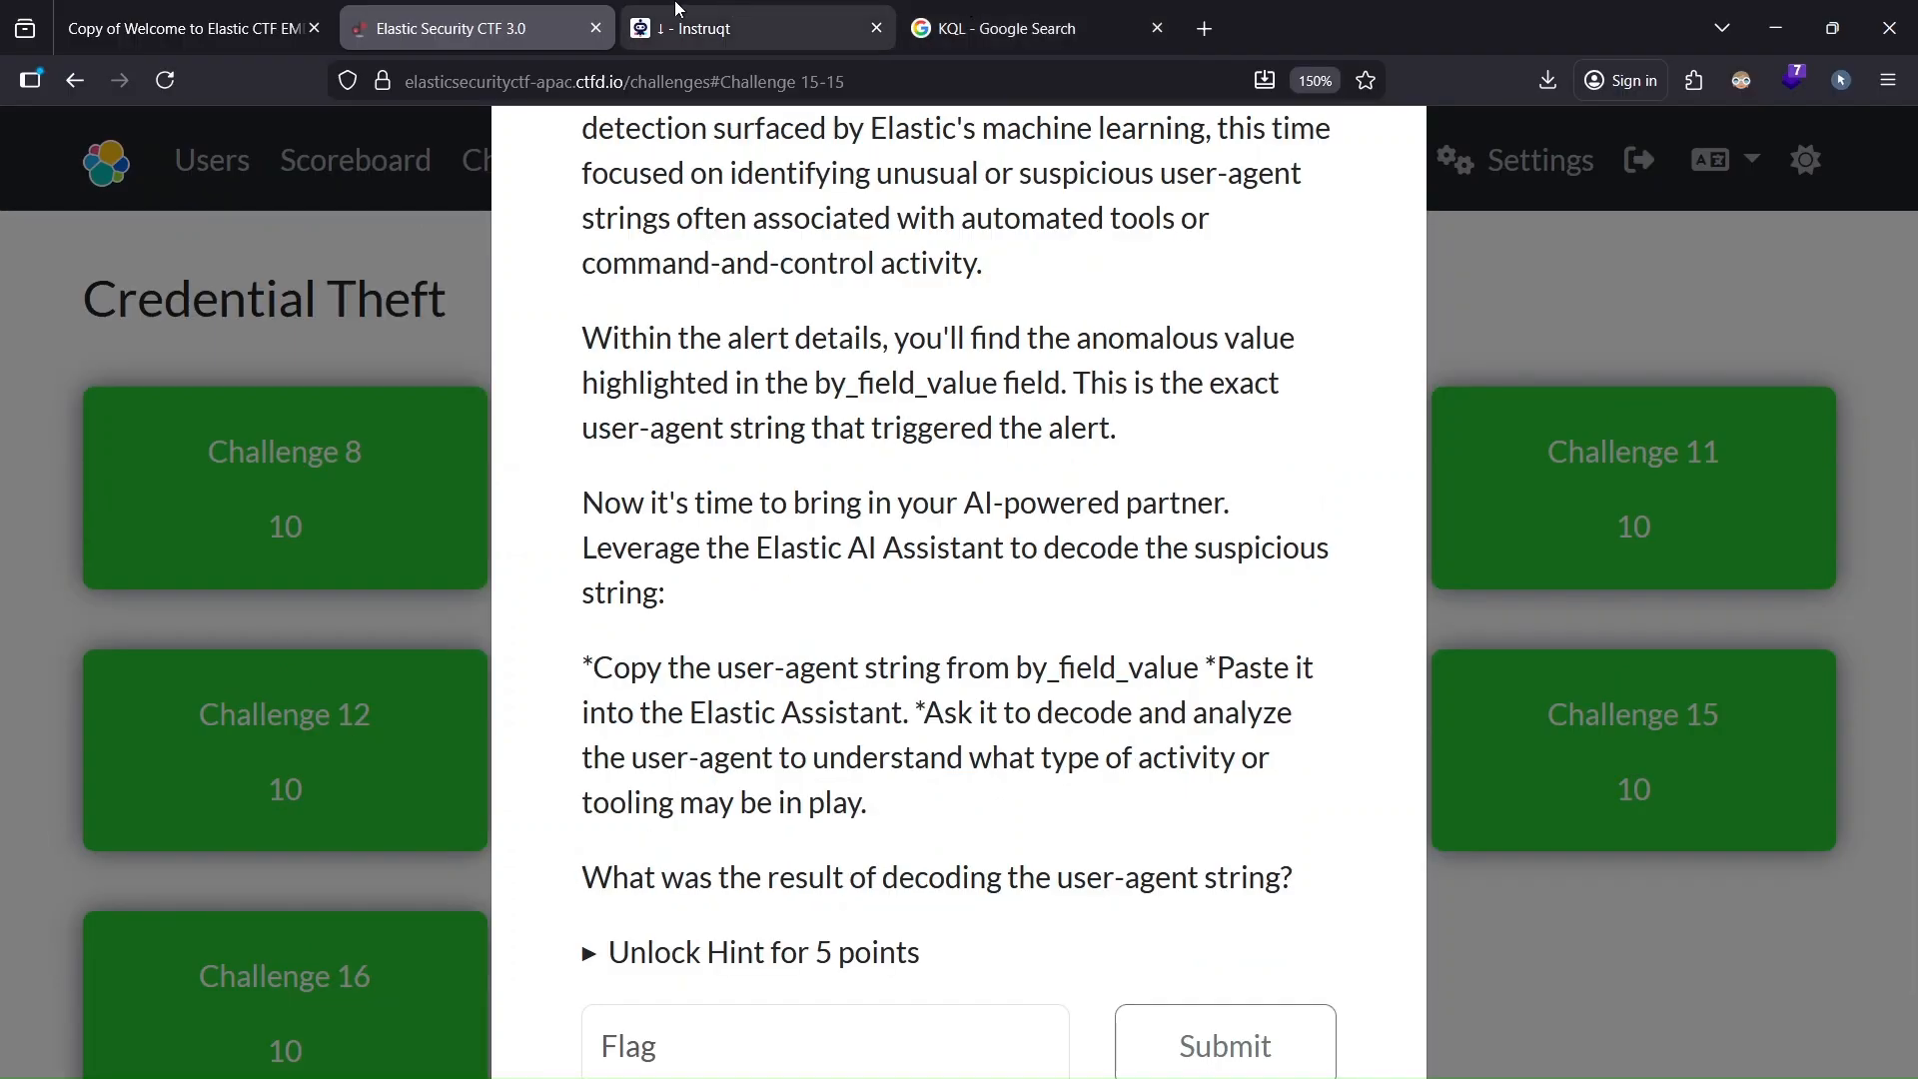
# Close the KQL Google search tab and activate the query field on the Kibana Alerts page
pyautogui.click(714, 12)
pyautogui.click(1158, 29)
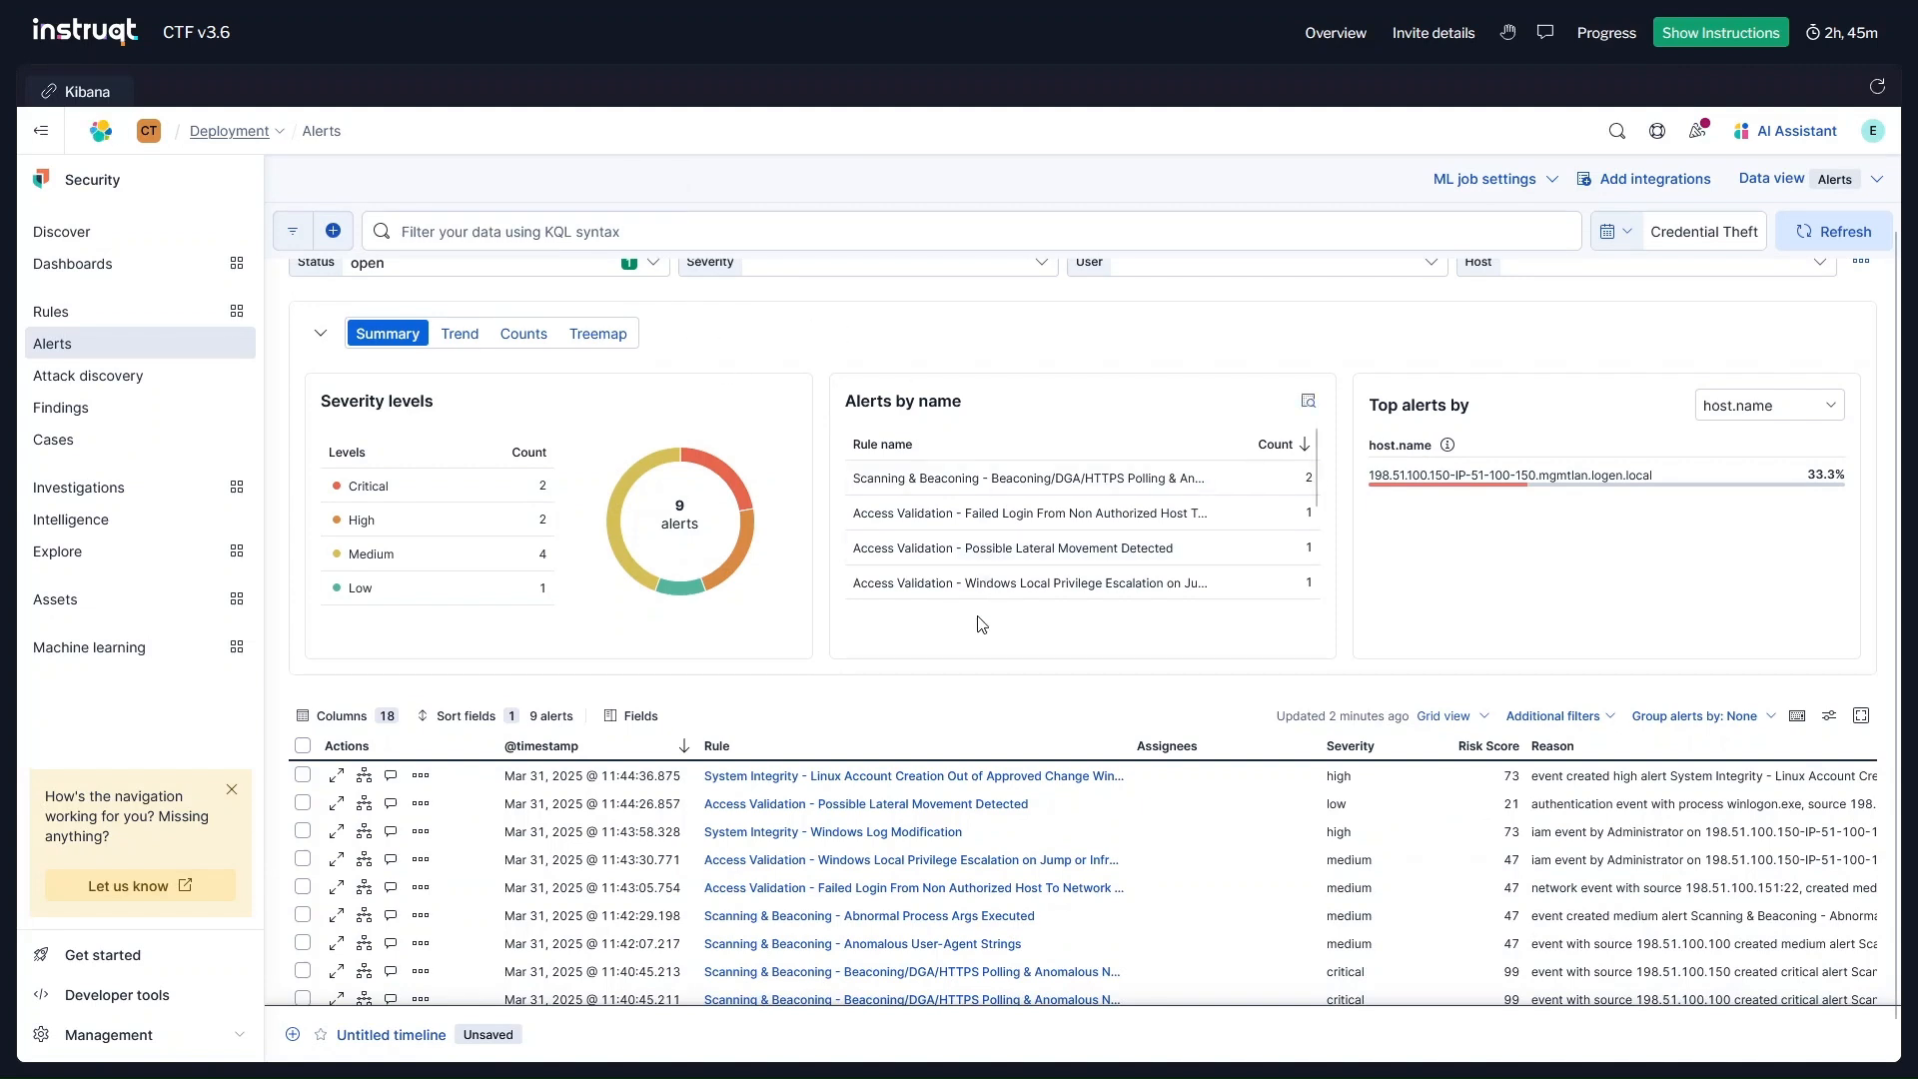
pyautogui.click(610, 231)
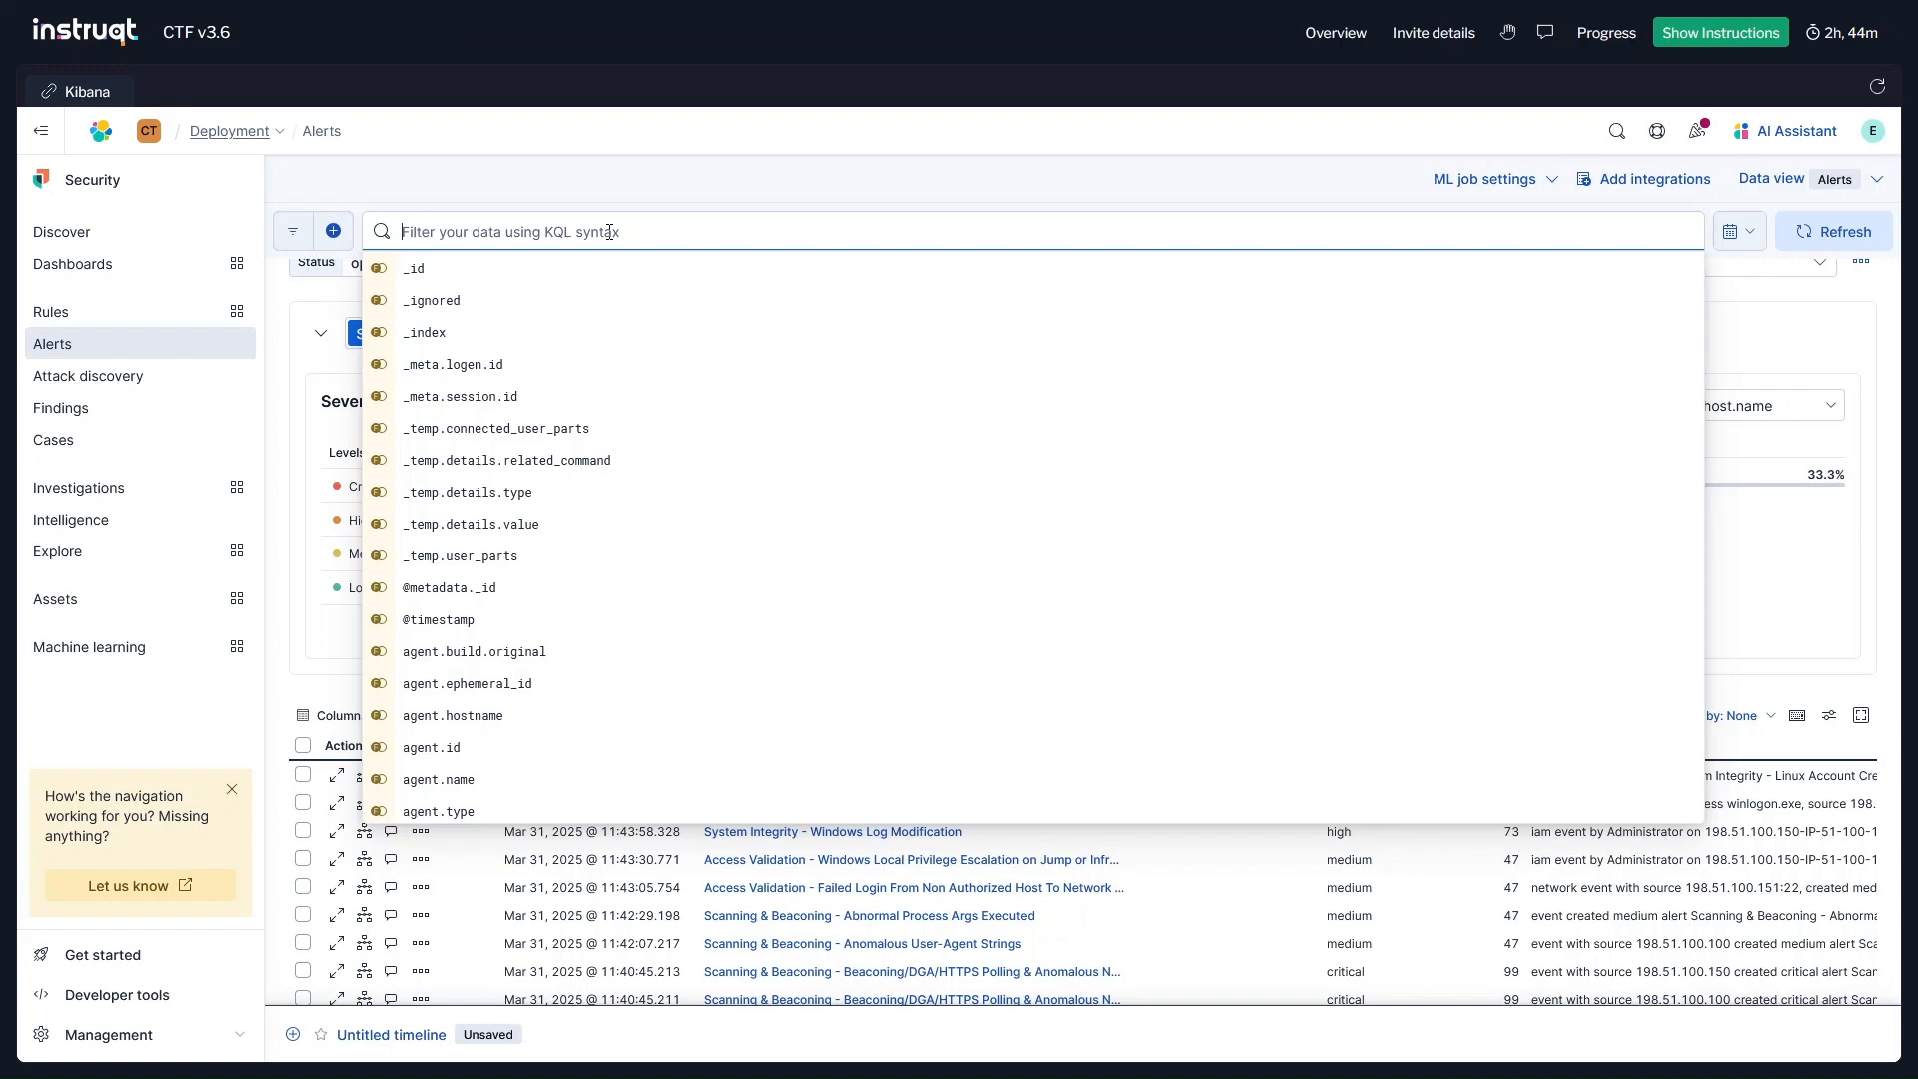
# Switch to the Elastic Security CTF page and reread the Challenge 15 description from its beginning
pyautogui.click(400, 12)
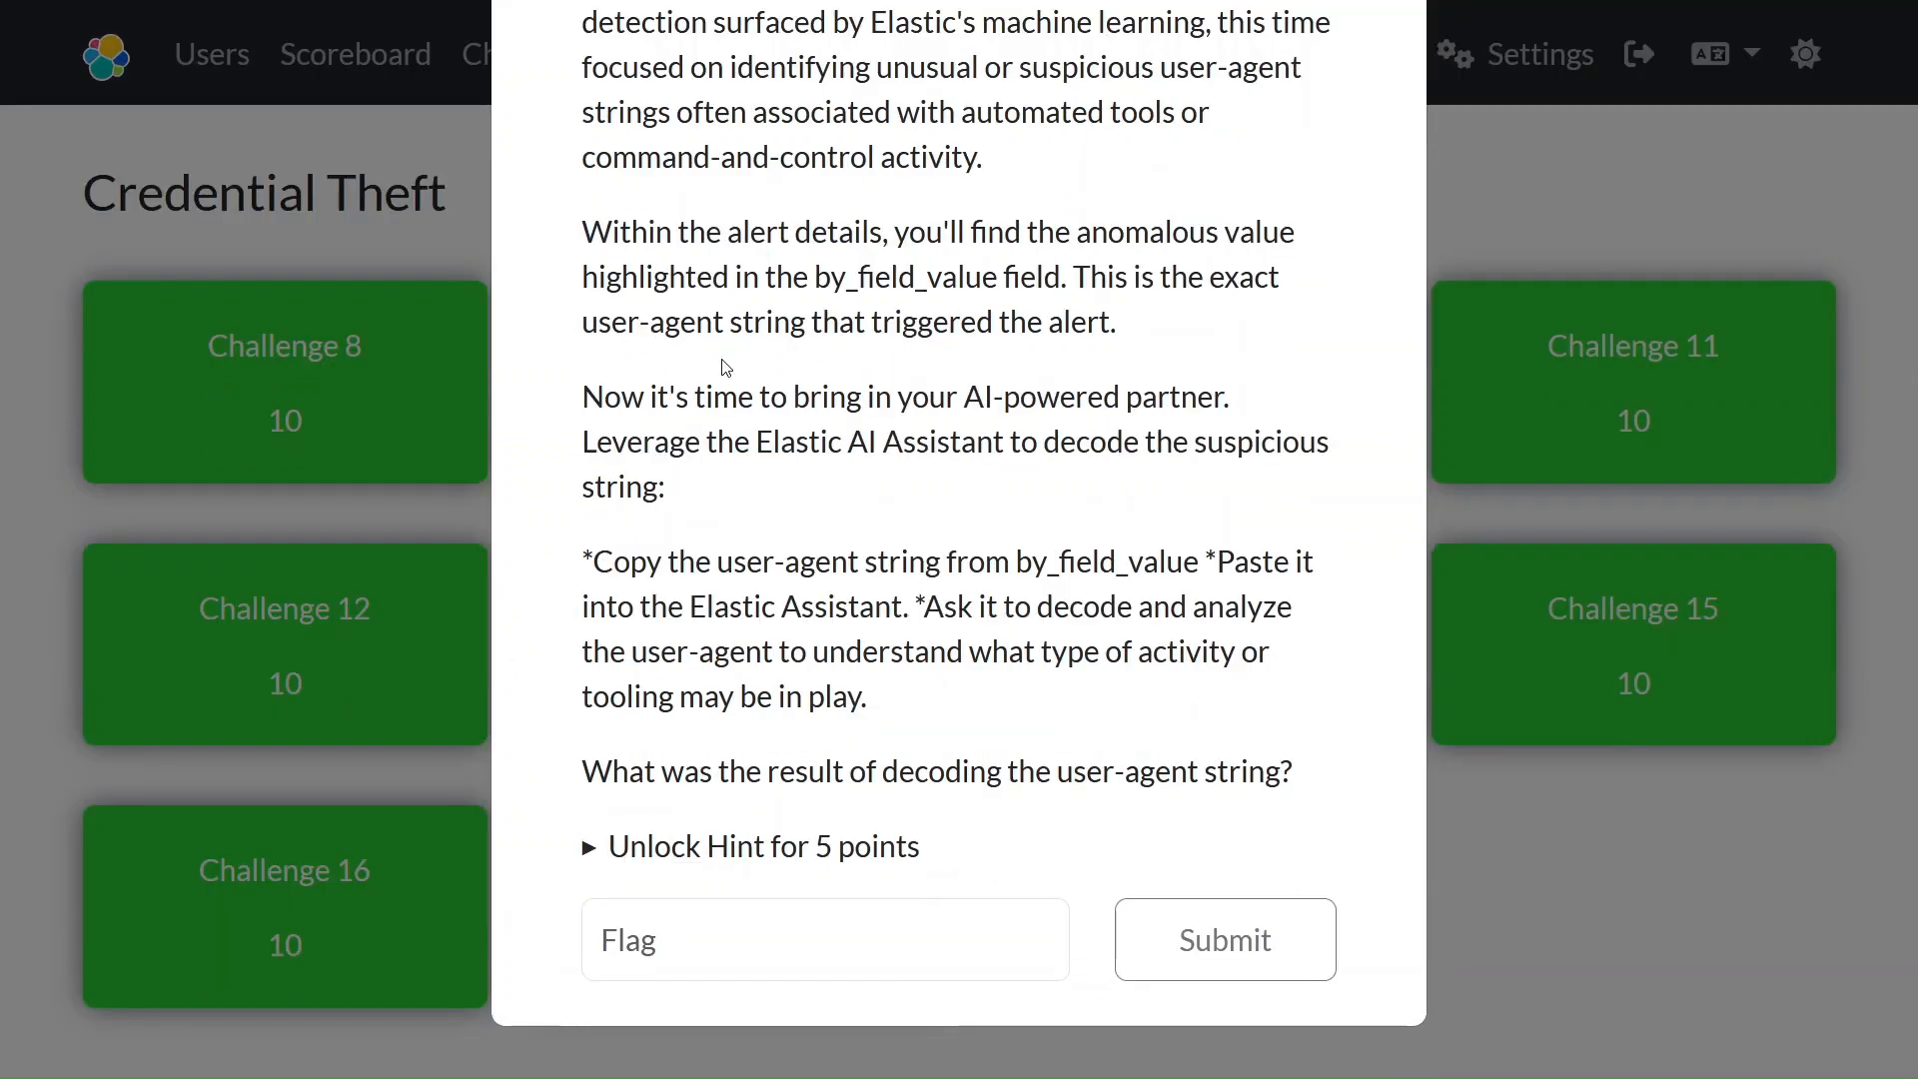
pyautogui.scroll(2, 721, 359)
pyautogui.scroll(3, 725, 368)
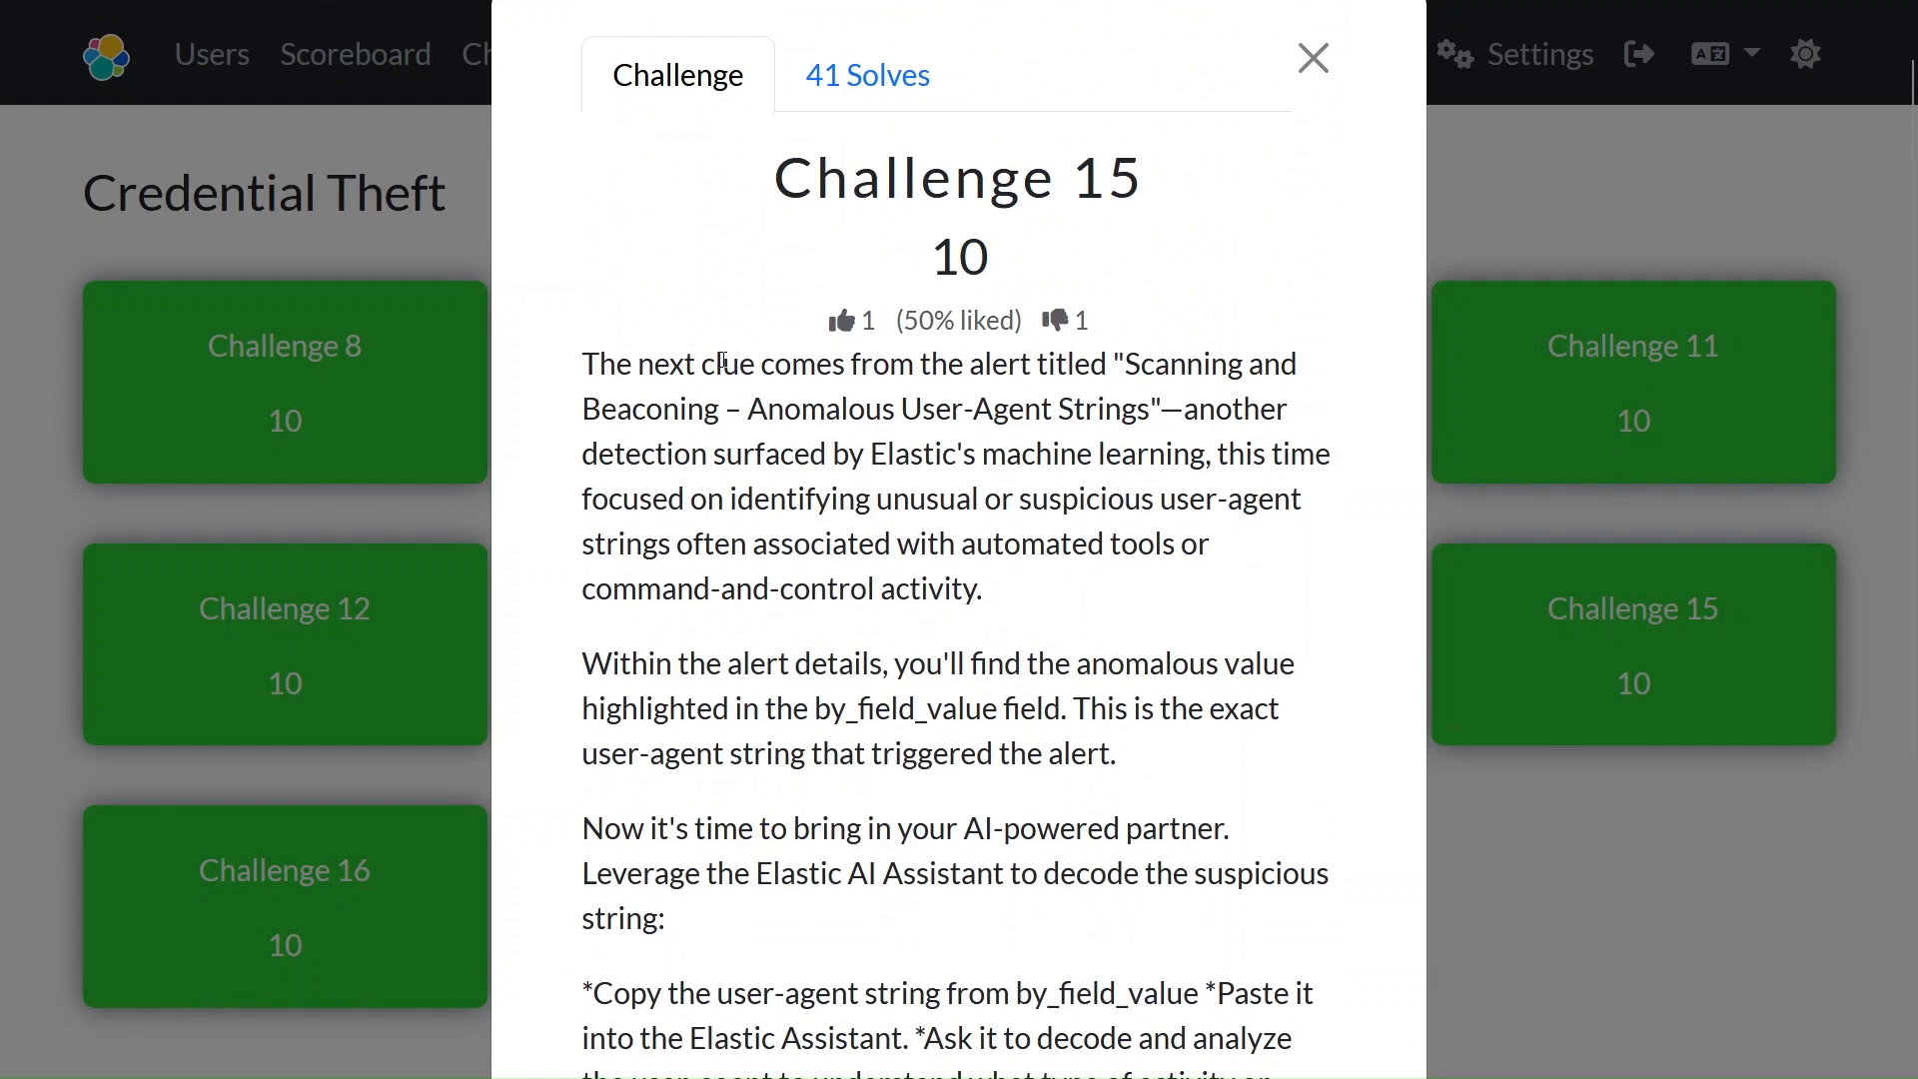
pyautogui.moveTo(487, 10)
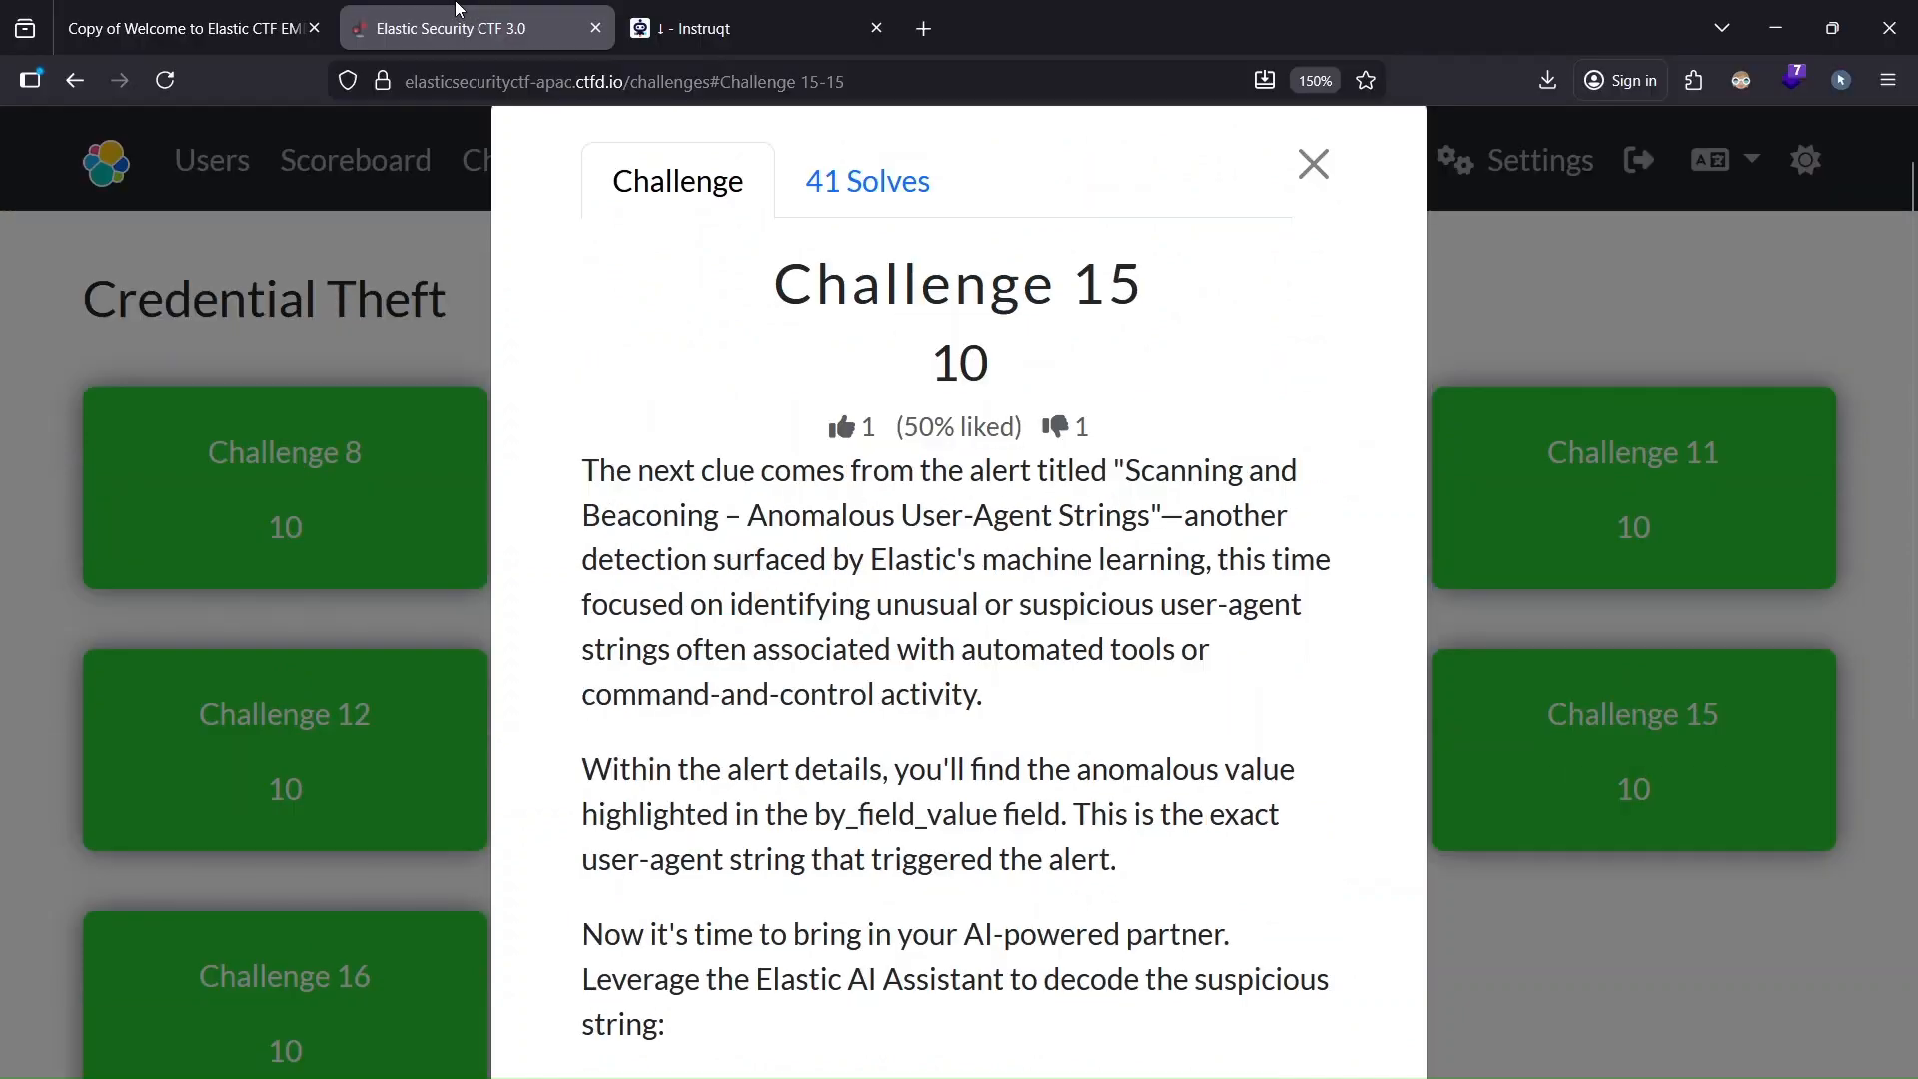
# Return to the Kibana Alerts page and write the query NOT kibana.alert.group.id : *
pyautogui.click(716, 14)
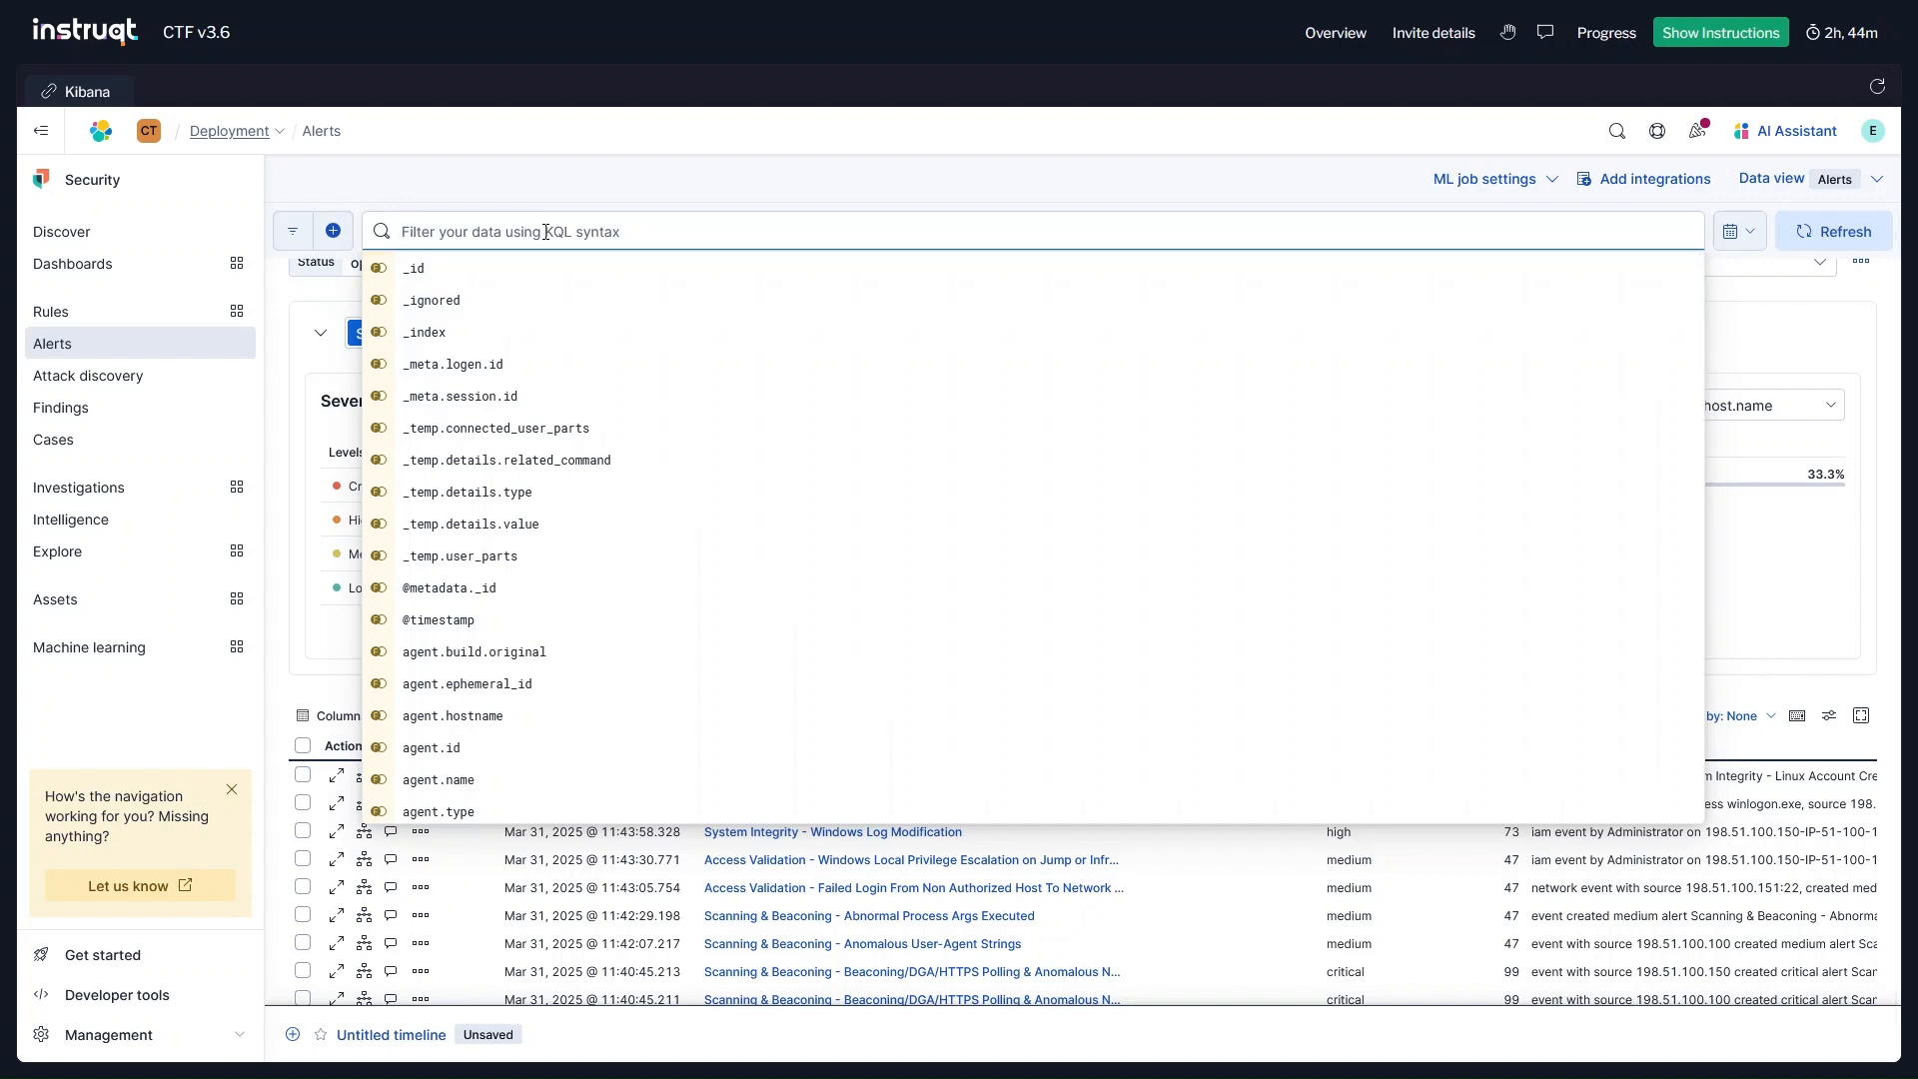
pyautogui.write('NOT ')
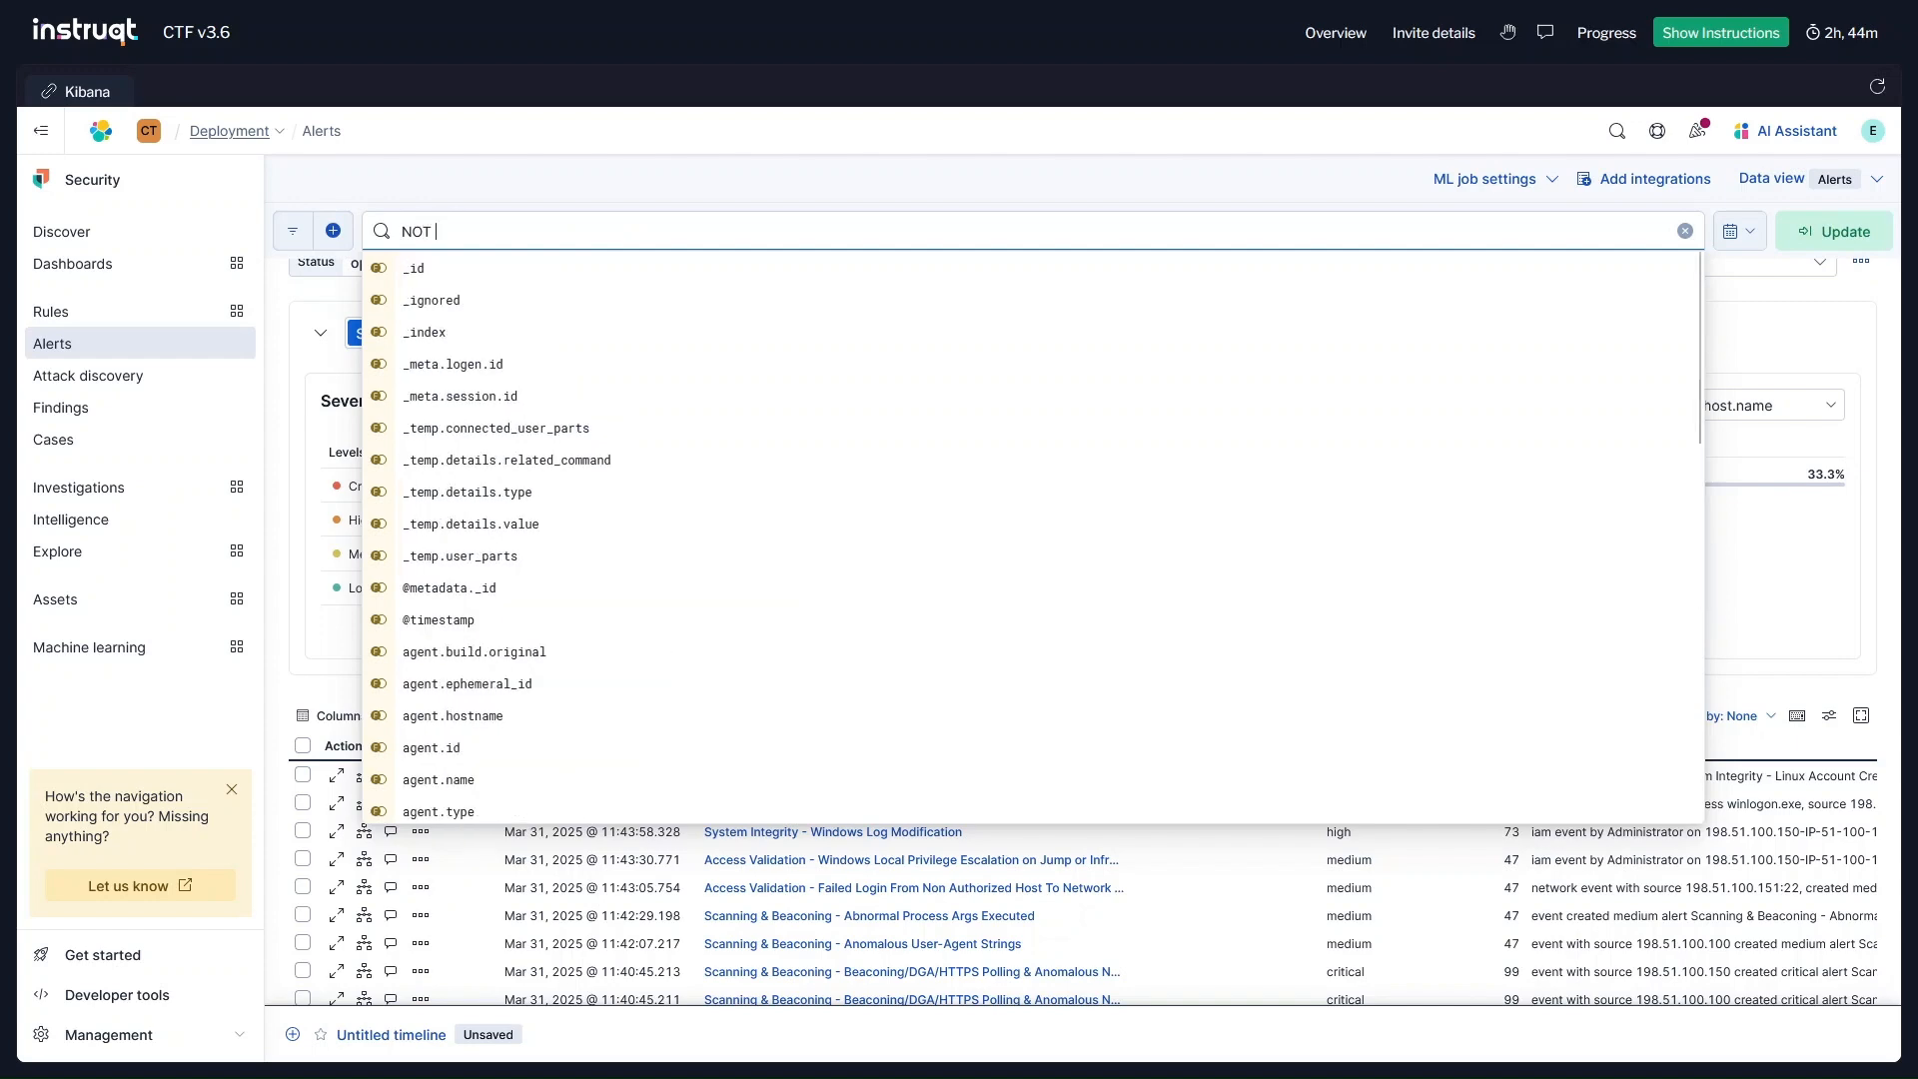
pyautogui.write('kibana')
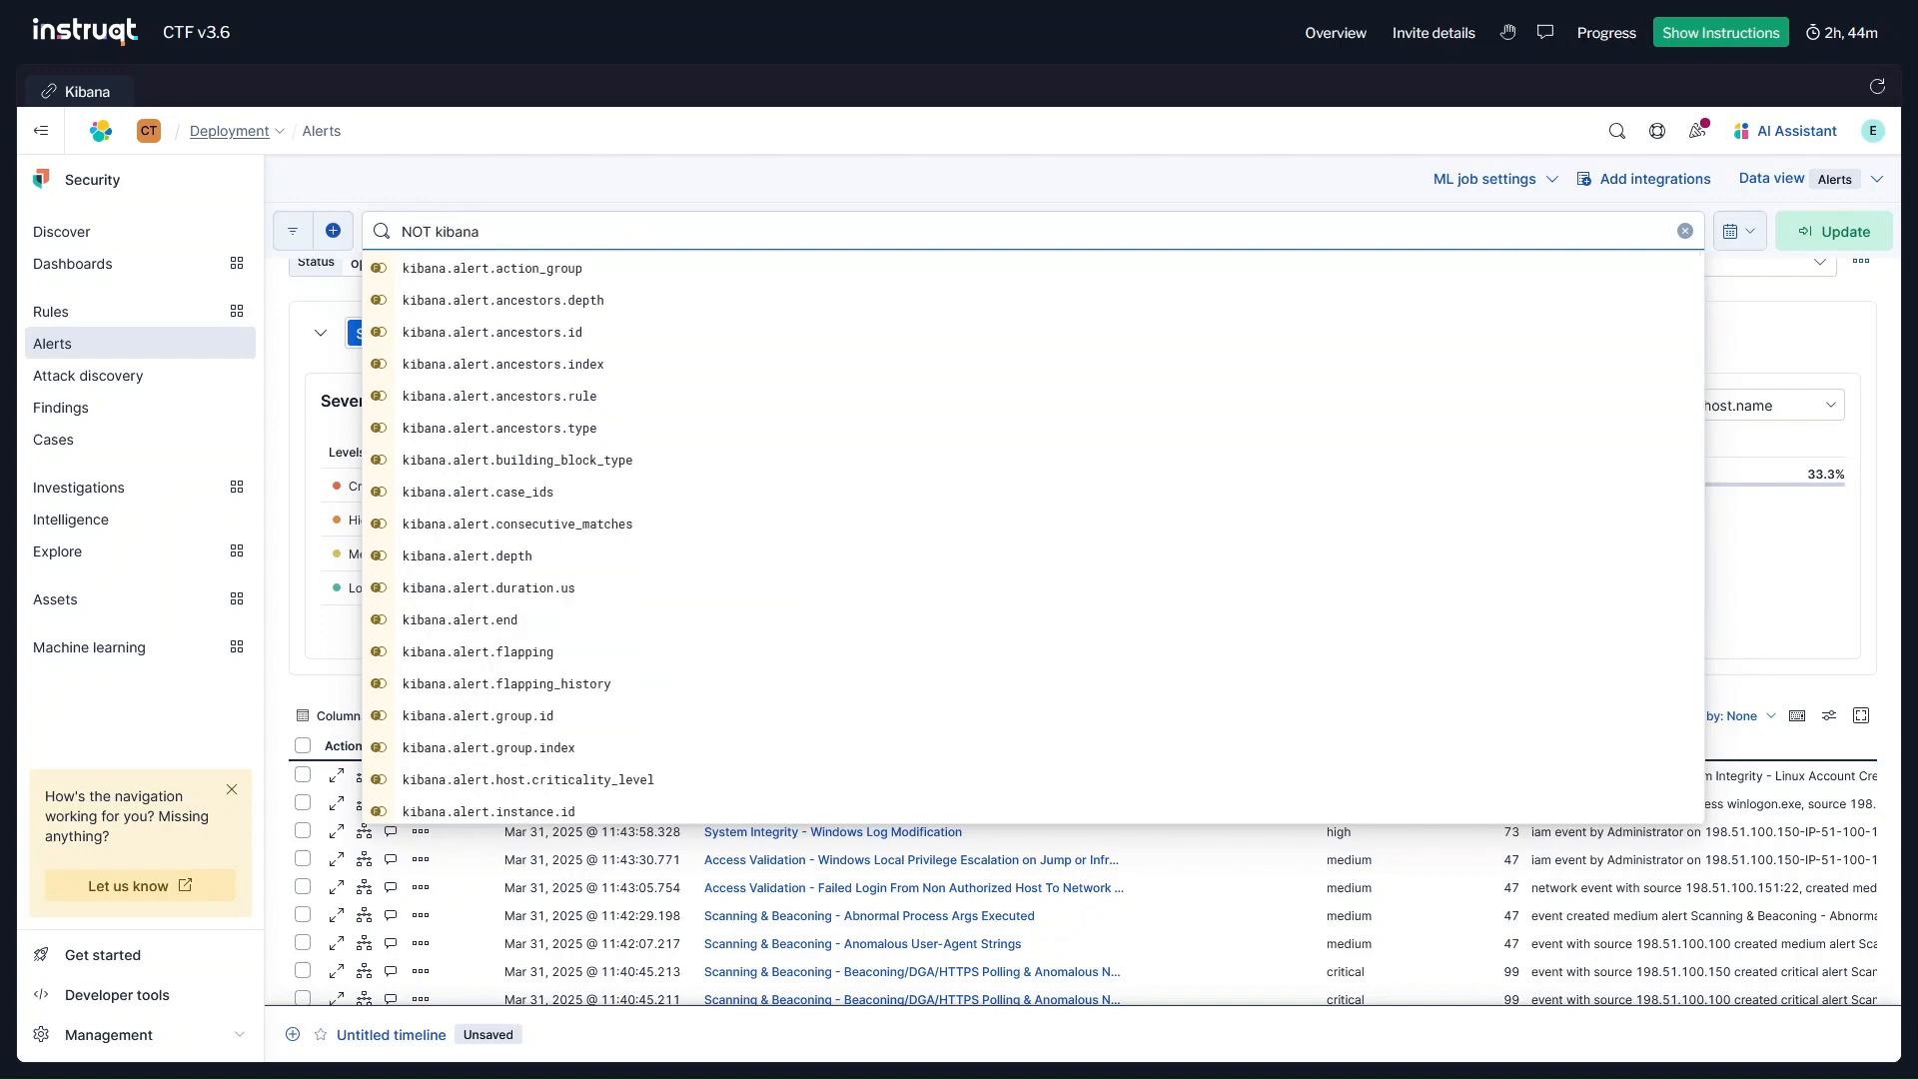
pyautogui.write('.alert.gr')
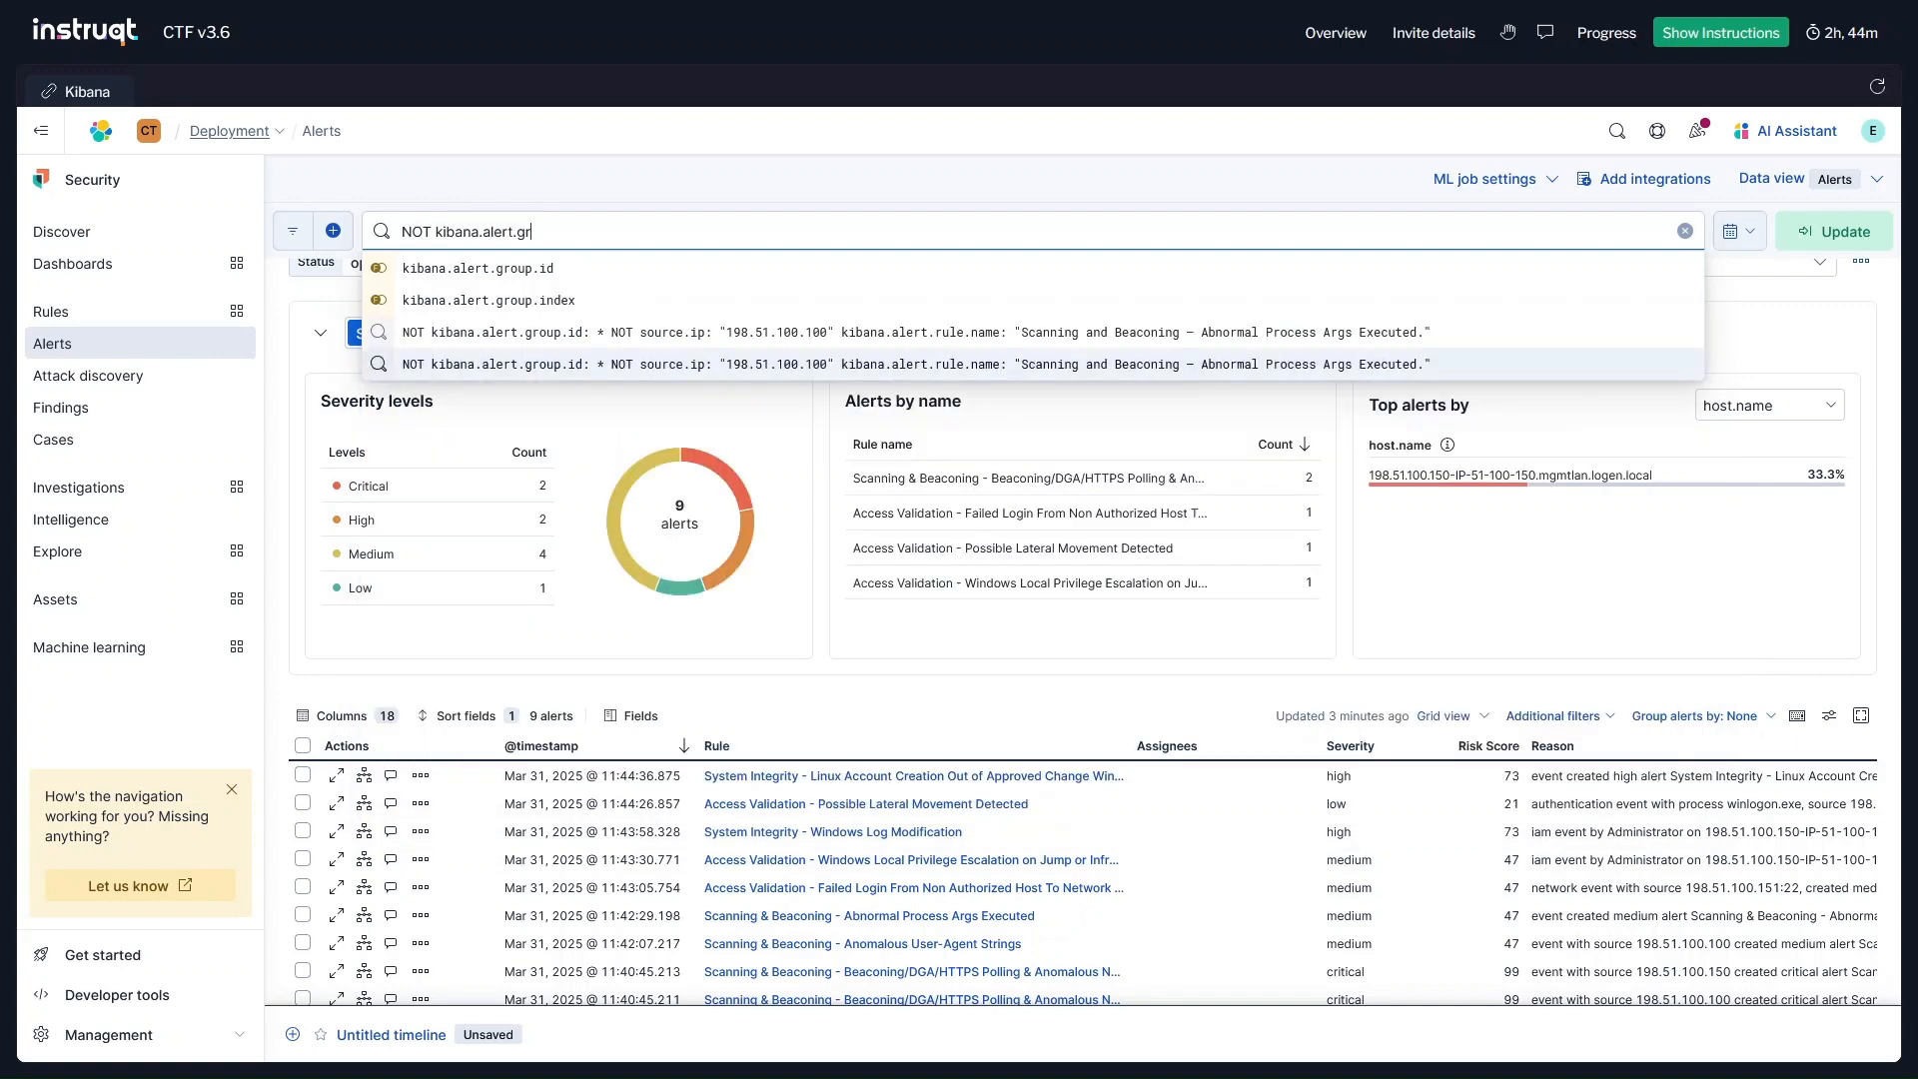
pyautogui.press('BackSpace')
pyautogui.press('BackSpace')
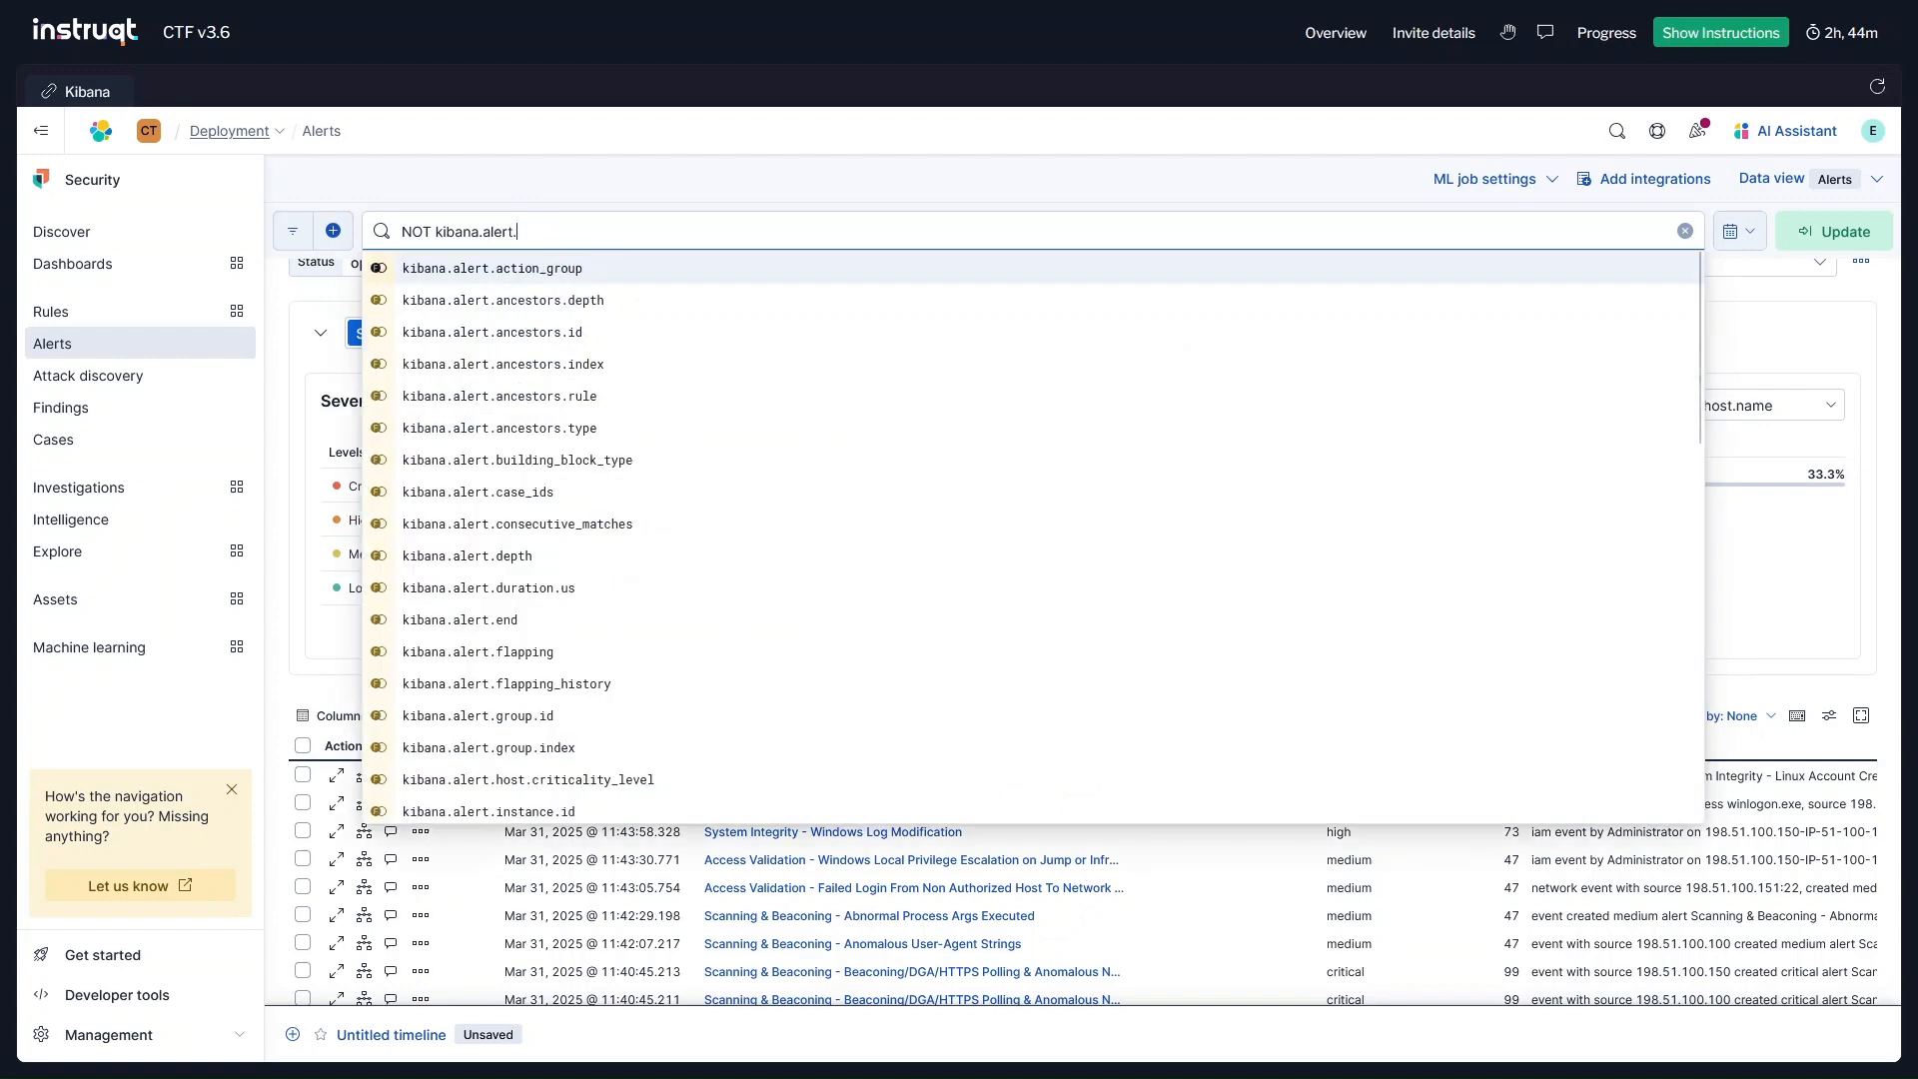
pyautogui.write('gr')
pyautogui.press('Down')
pyautogui.press('Return')
pyautogui.write(': *')
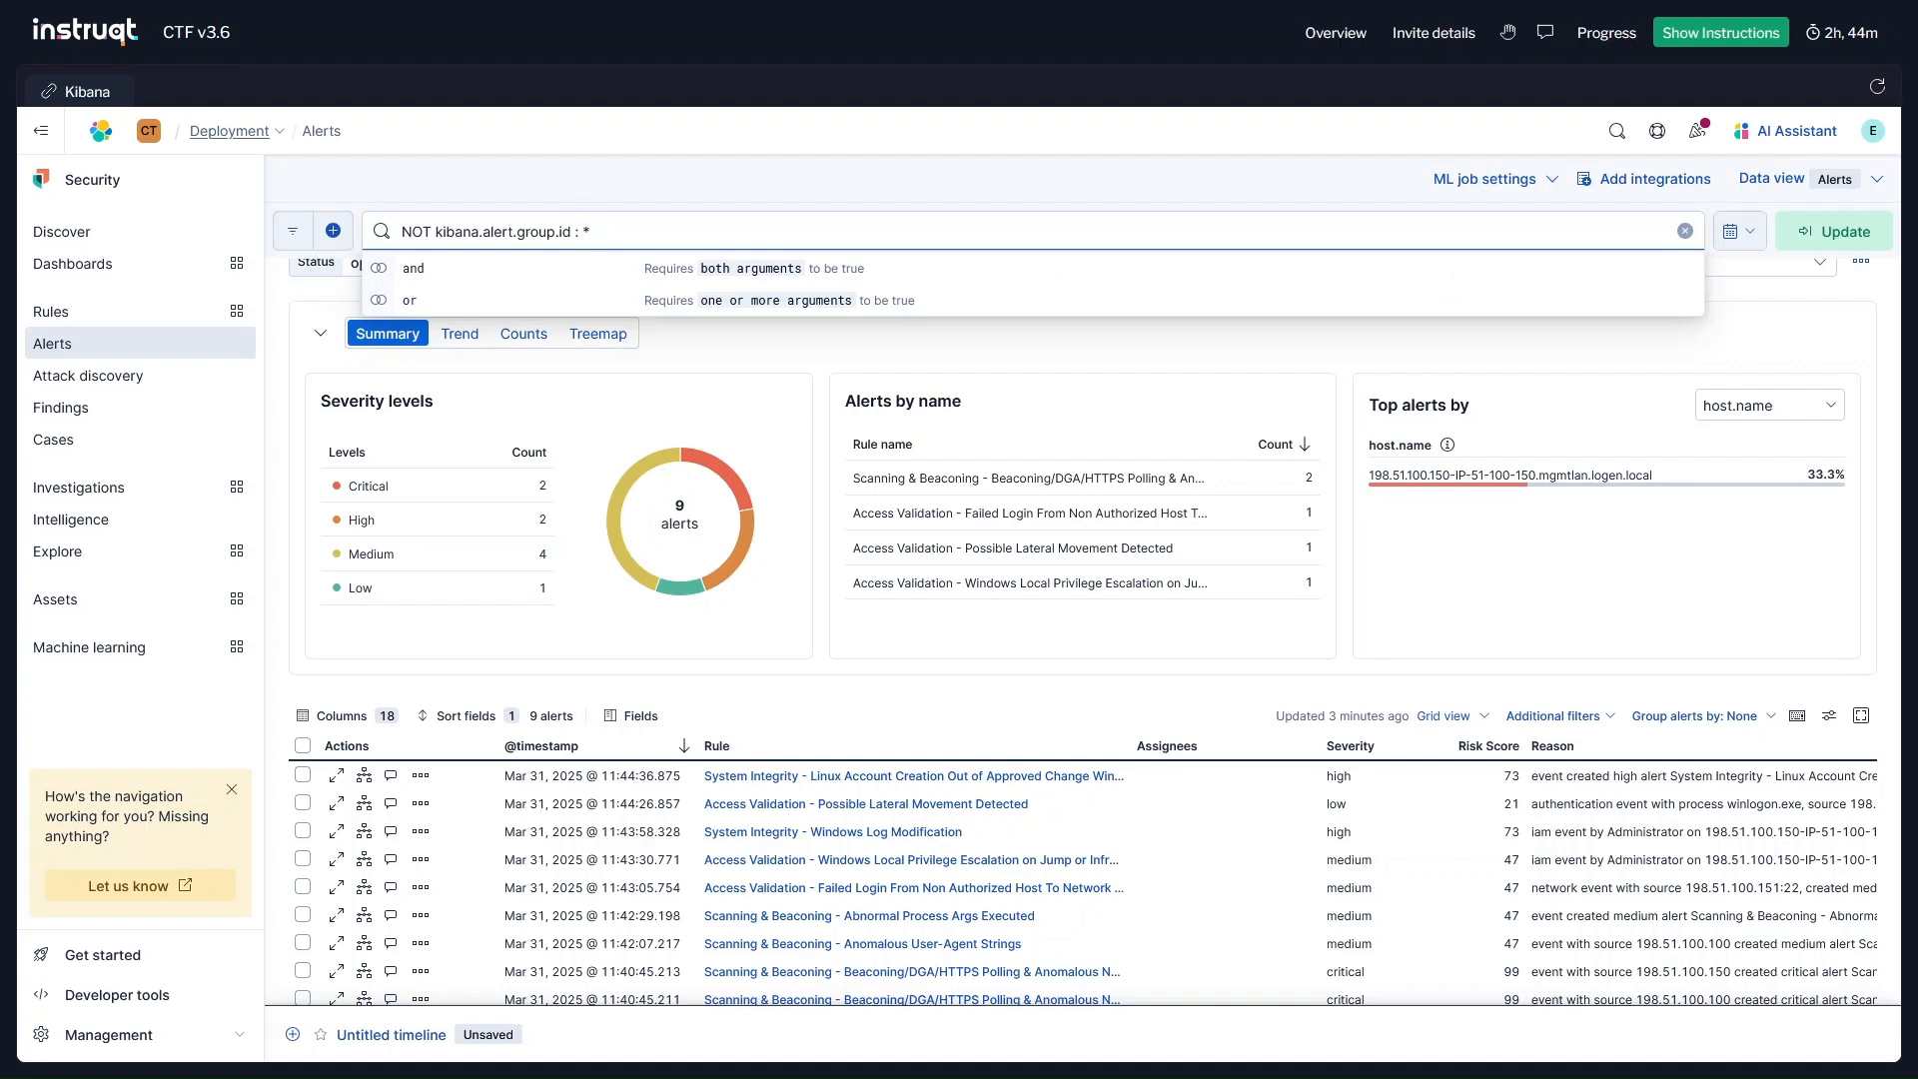
pyautogui.write('NOT')
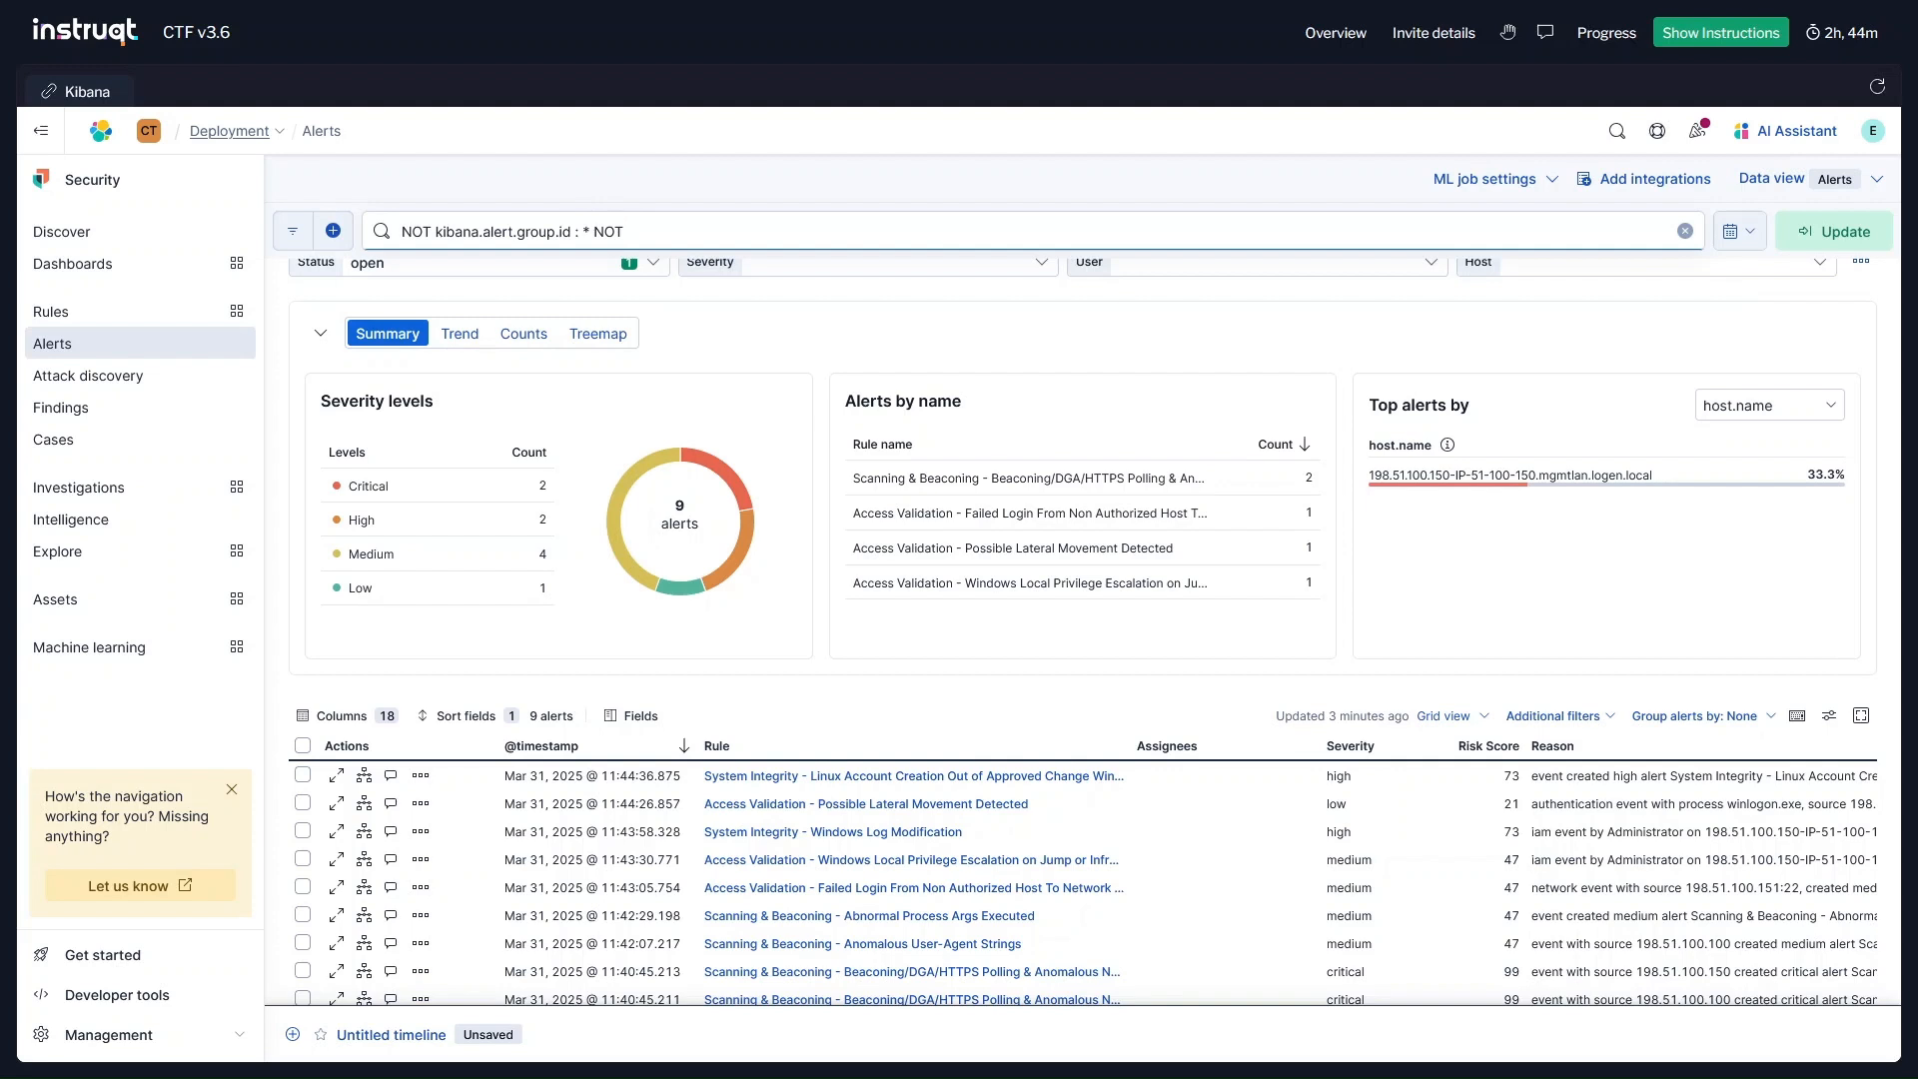
pyautogui.write(' source.ip')
pyautogui.click(600, 231)
pyautogui.press('BackSpace')
pyautogui.press('BackSpace')
pyautogui.press('BackSpace')
pyautogui.press('BackSpace')
pyautogui.press('BackSpace')
pyautogui.press('BackSpace')
pyautogui.press('BackSpace')
pyautogui.press('BackSpace')
pyautogui.press('BackSpace')
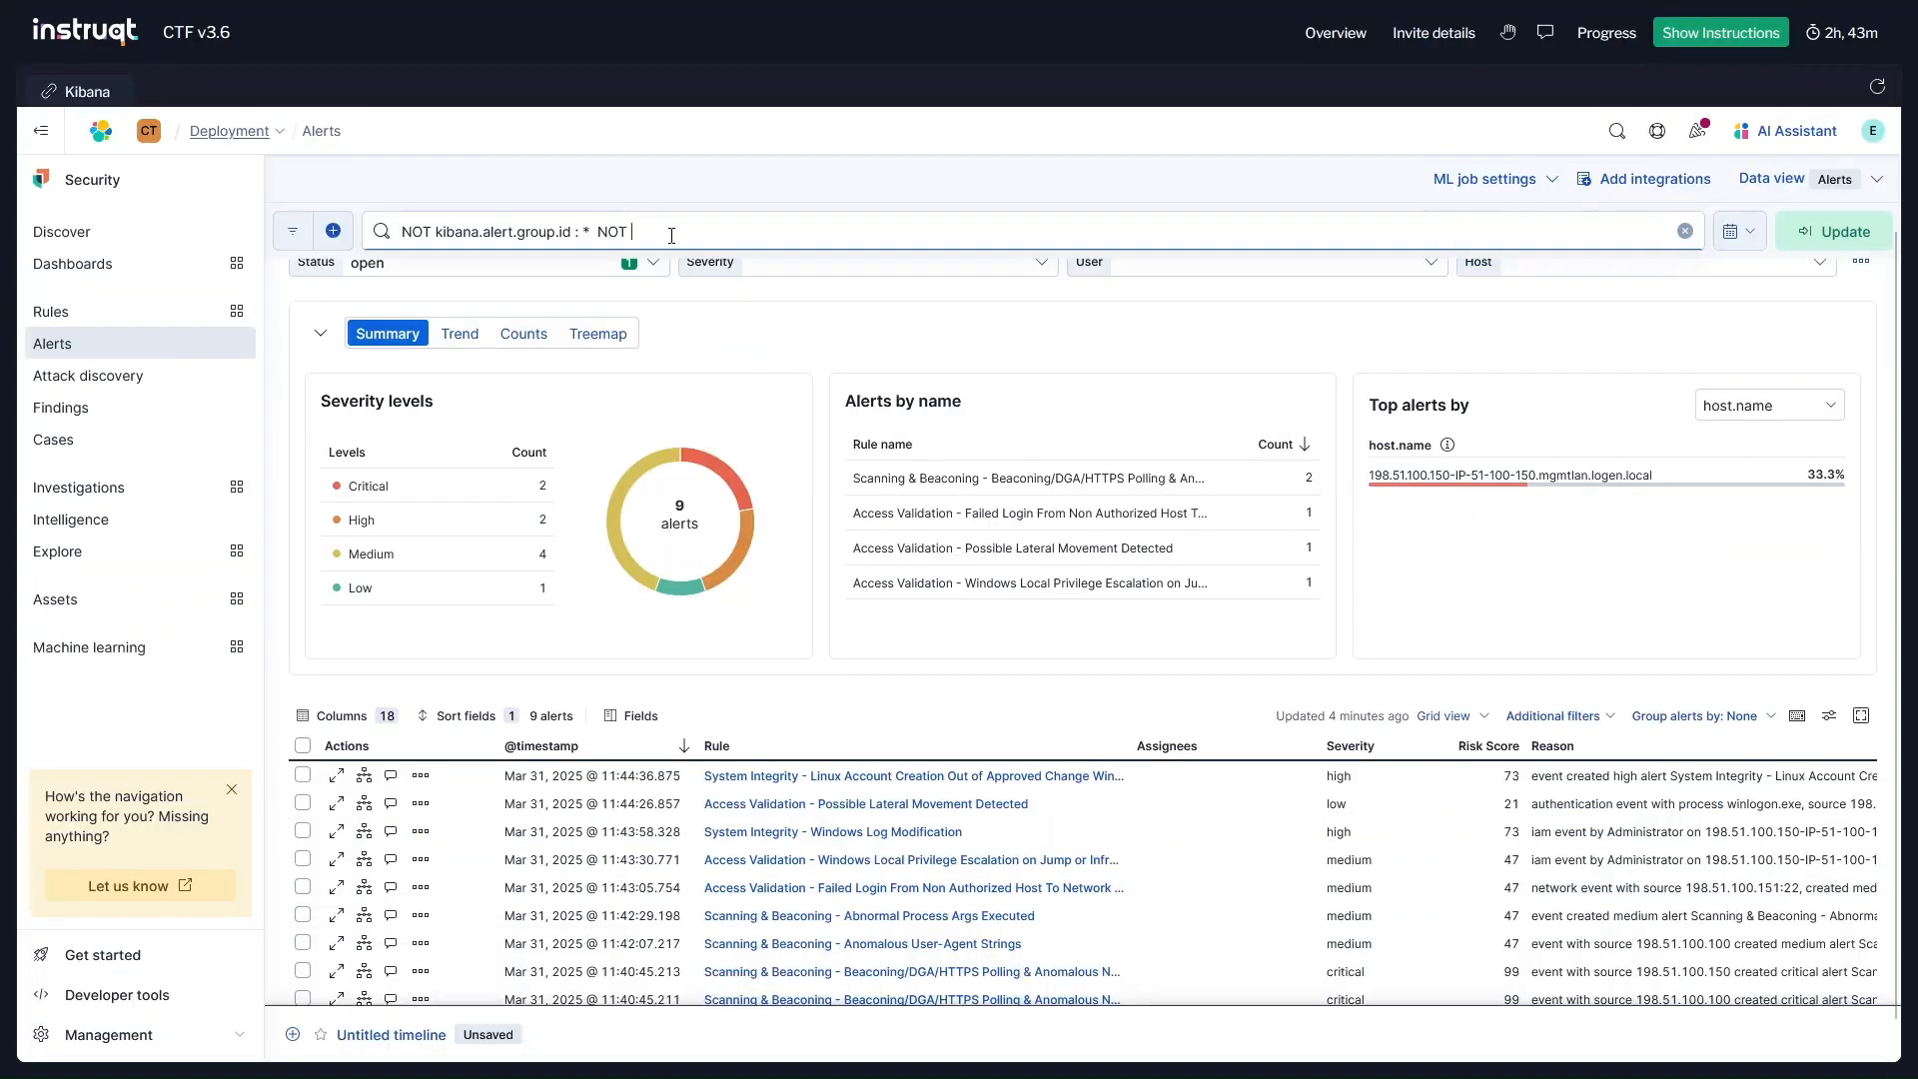
pyautogui.press('BackSpace')
pyautogui.press('BackSpace')
pyautogui.press('BackSpace')
pyautogui.press('BackSpace')
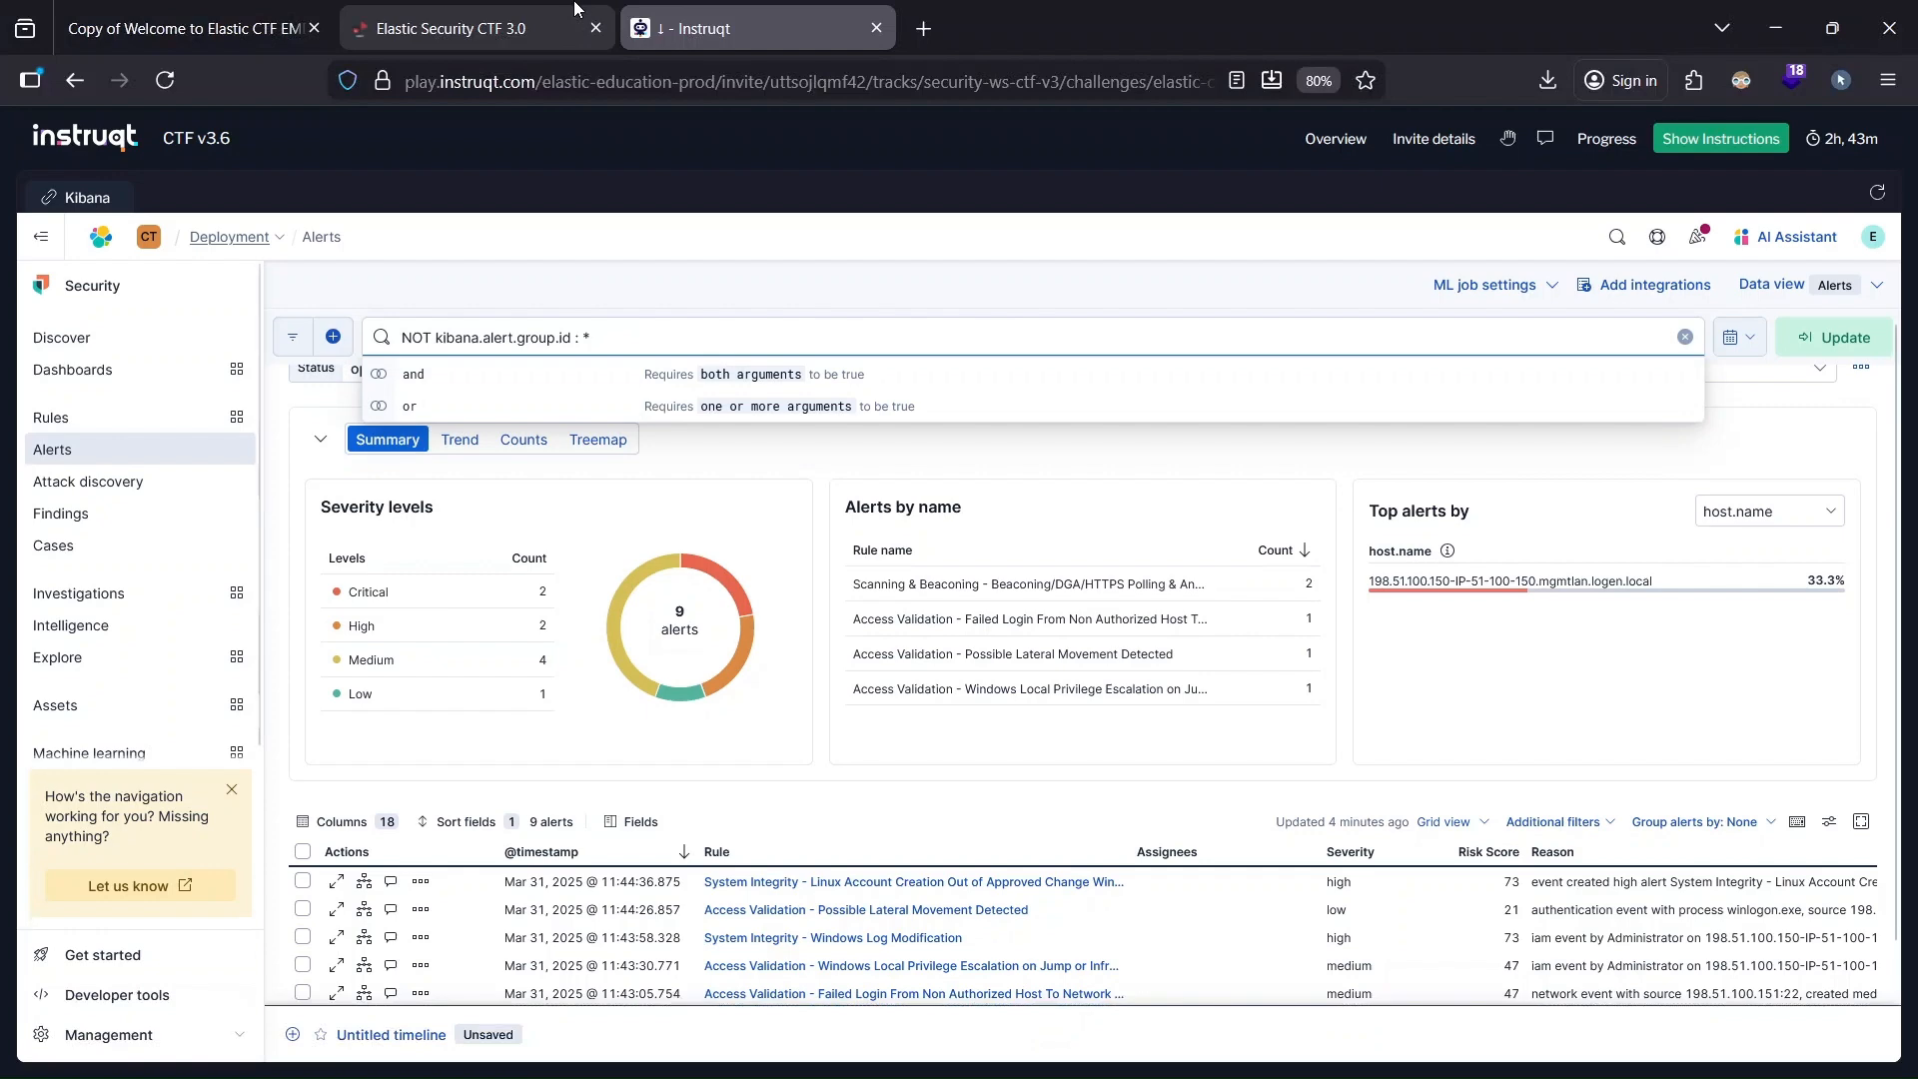
# Review the Challenge 15 question on the Elastic Security CTF page and highlight the alert name "Anomalous User-Agent Strings"
pyautogui.click(575, 8)
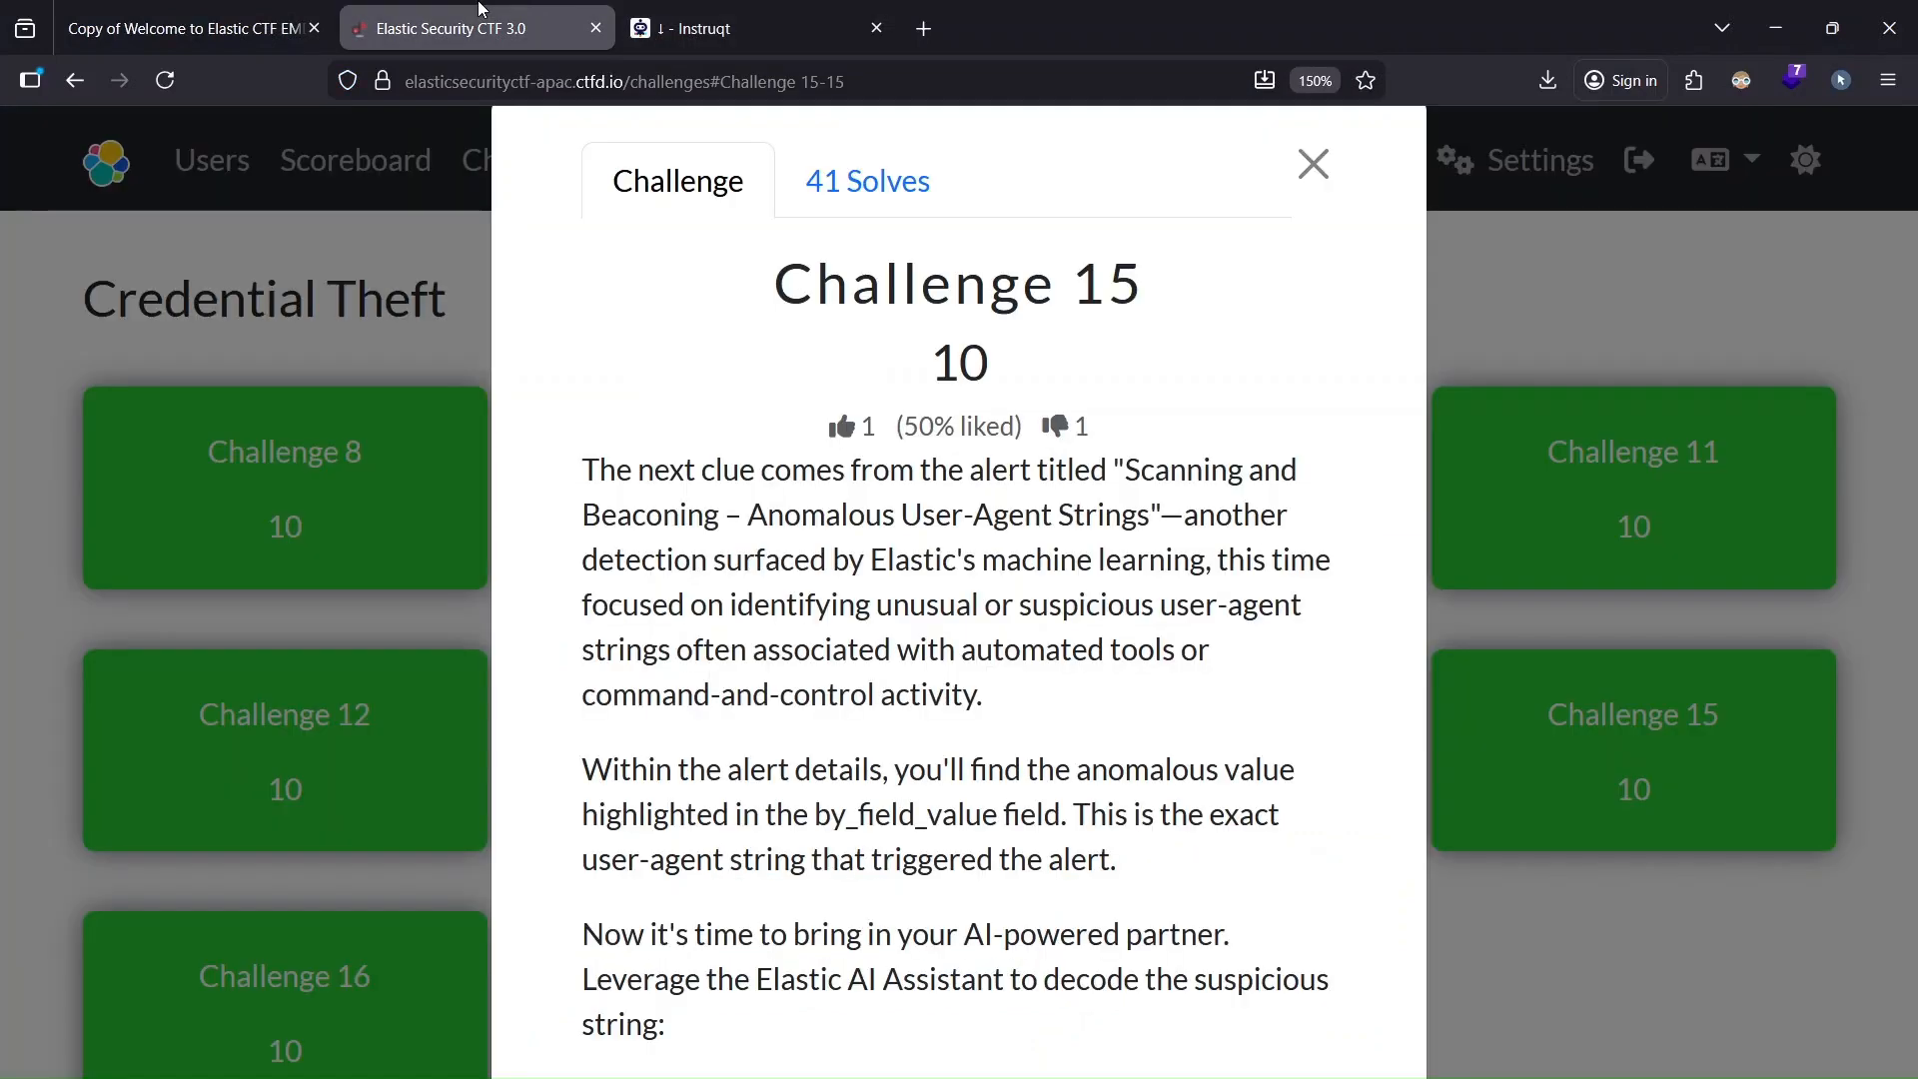
pyautogui.scroll(-5, 1051, 739)
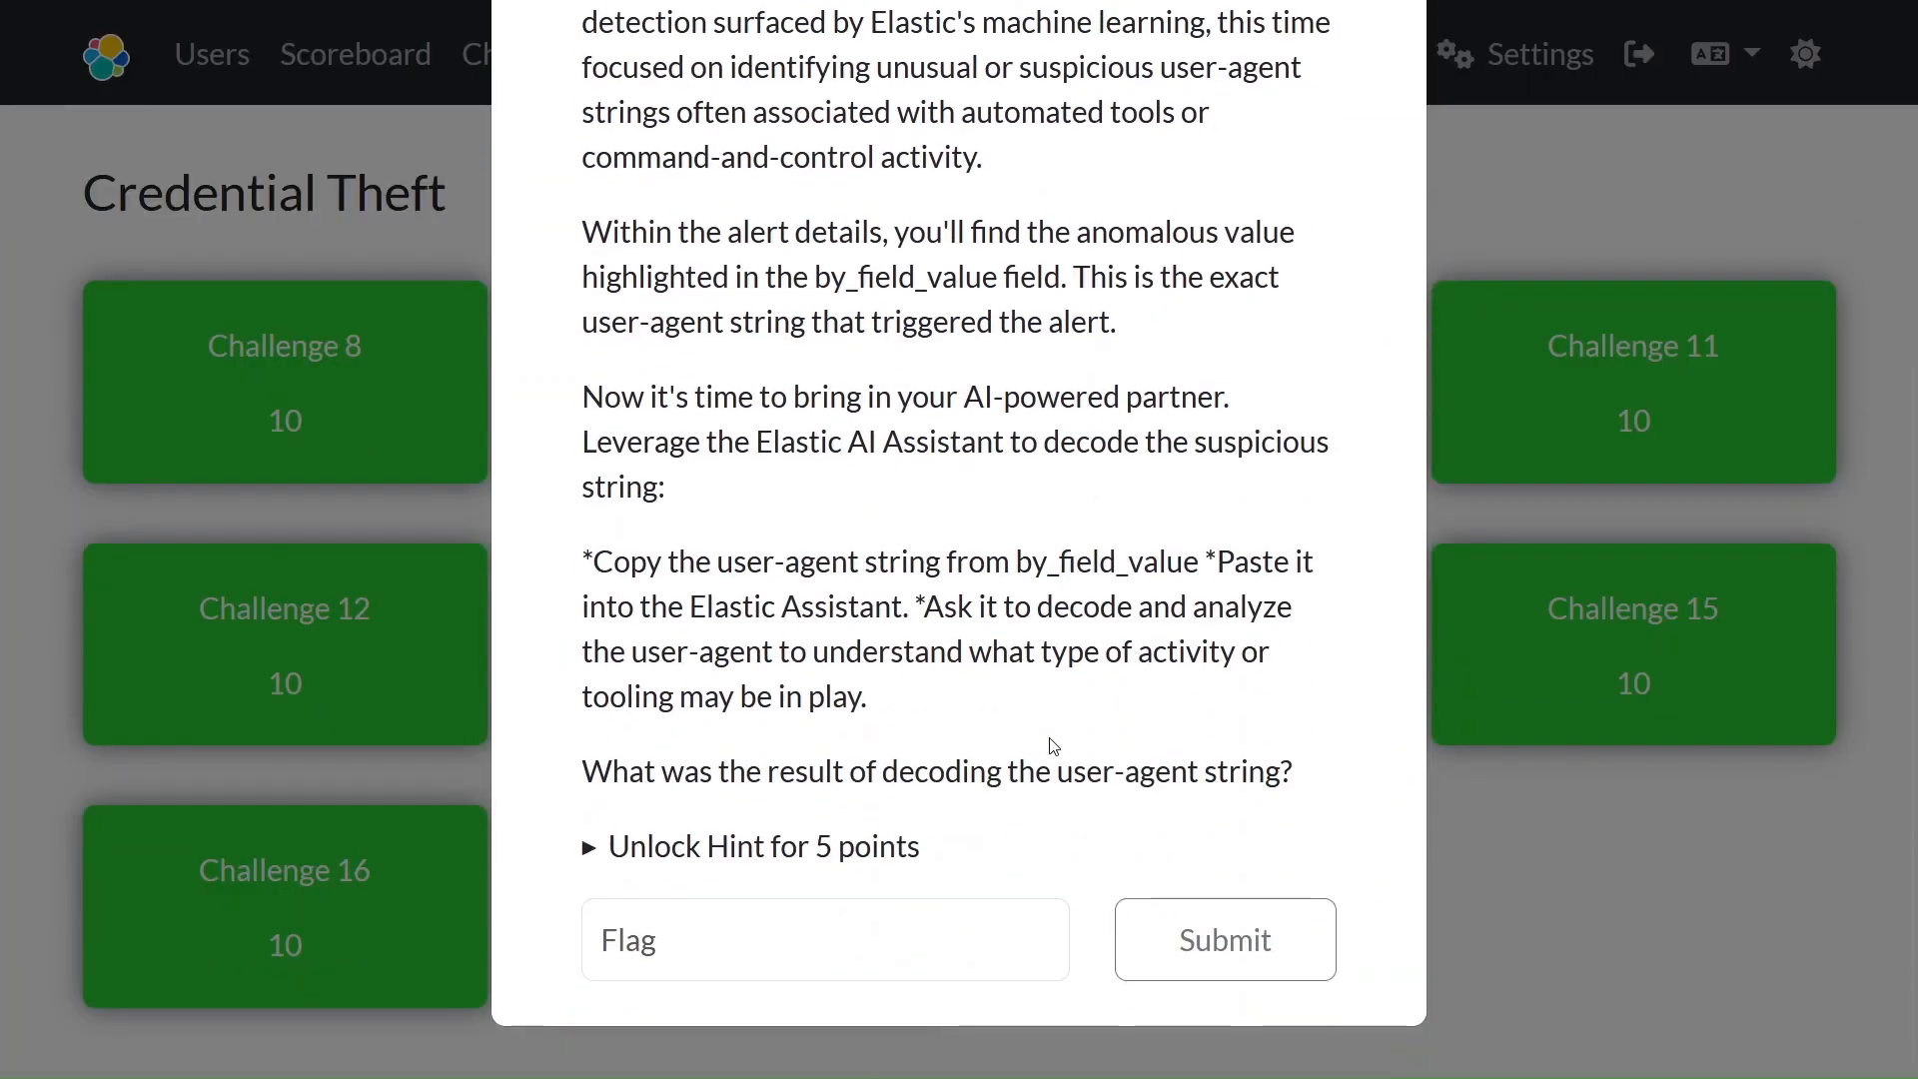
pyautogui.click(832, 929)
pyautogui.scroll(5, 817, 379)
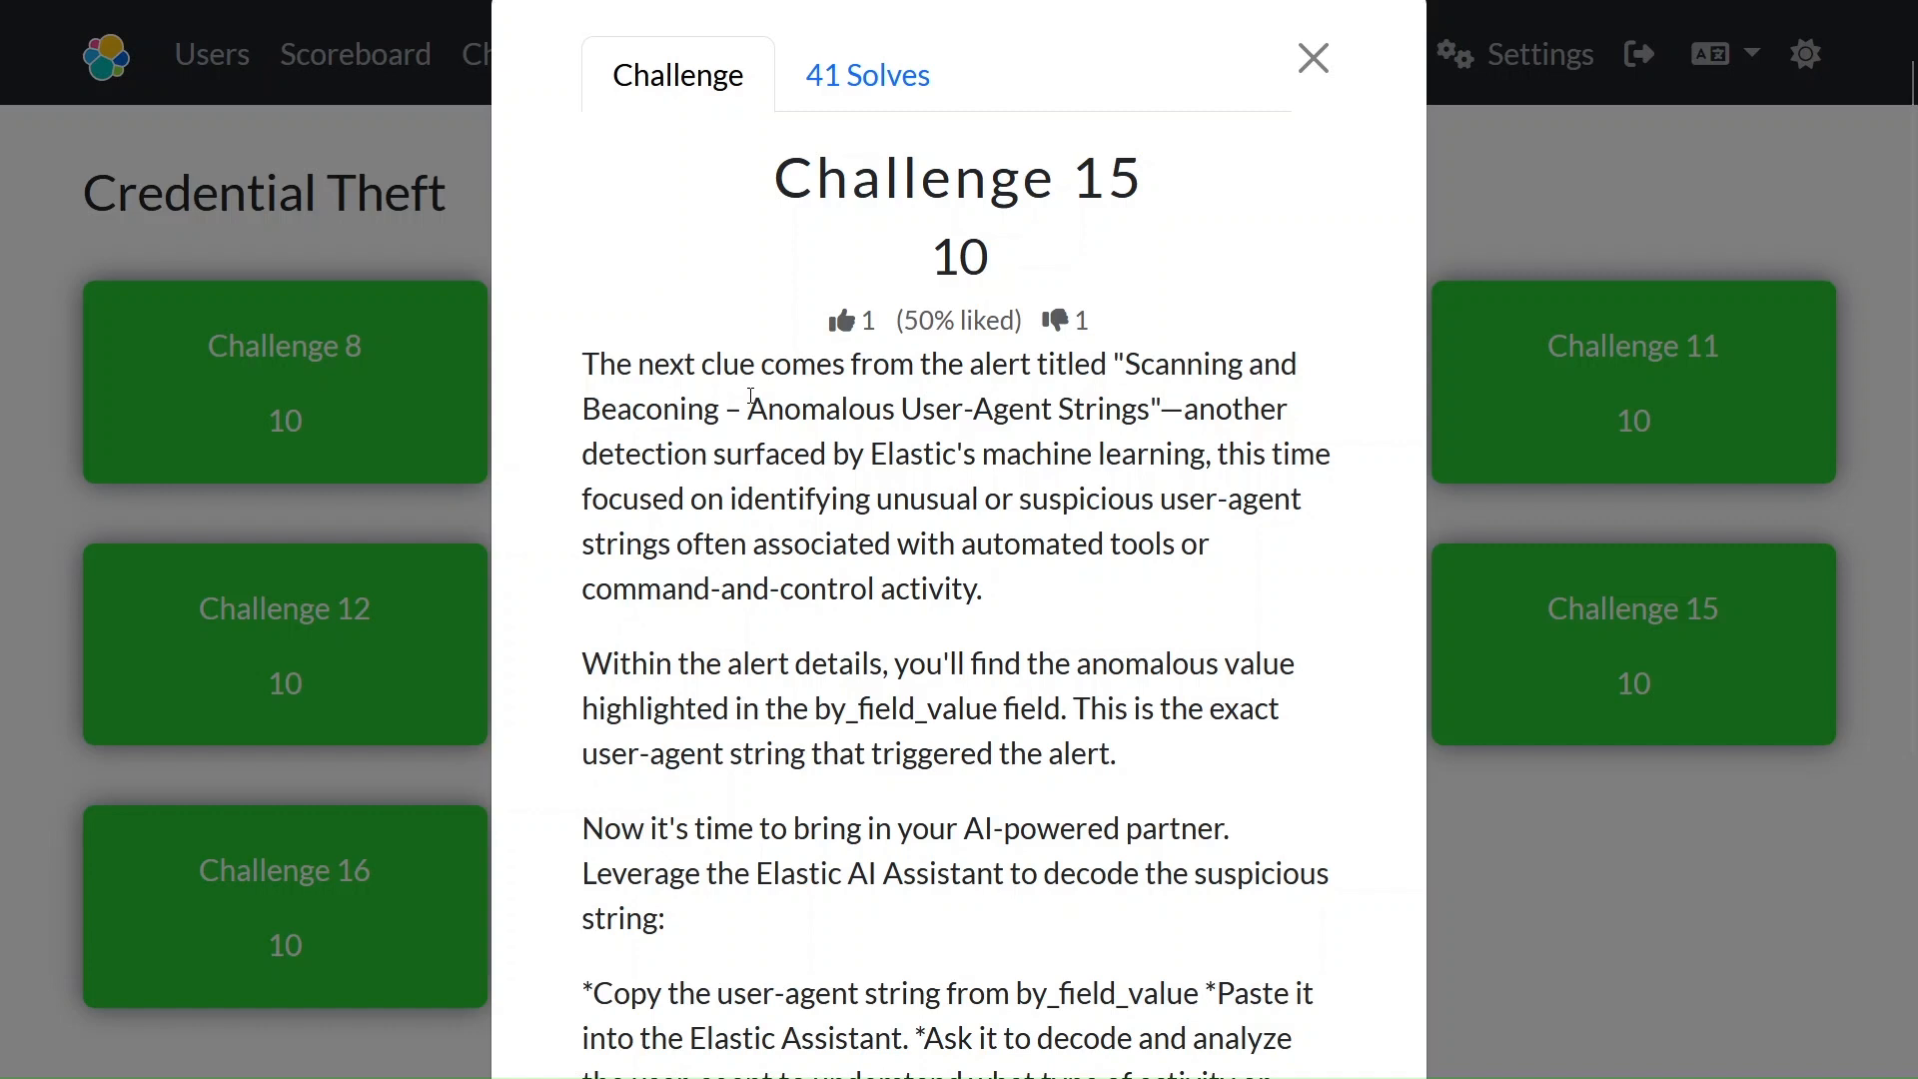
pyautogui.moveTo(748, 409); pyautogui.dragTo(1149, 410)
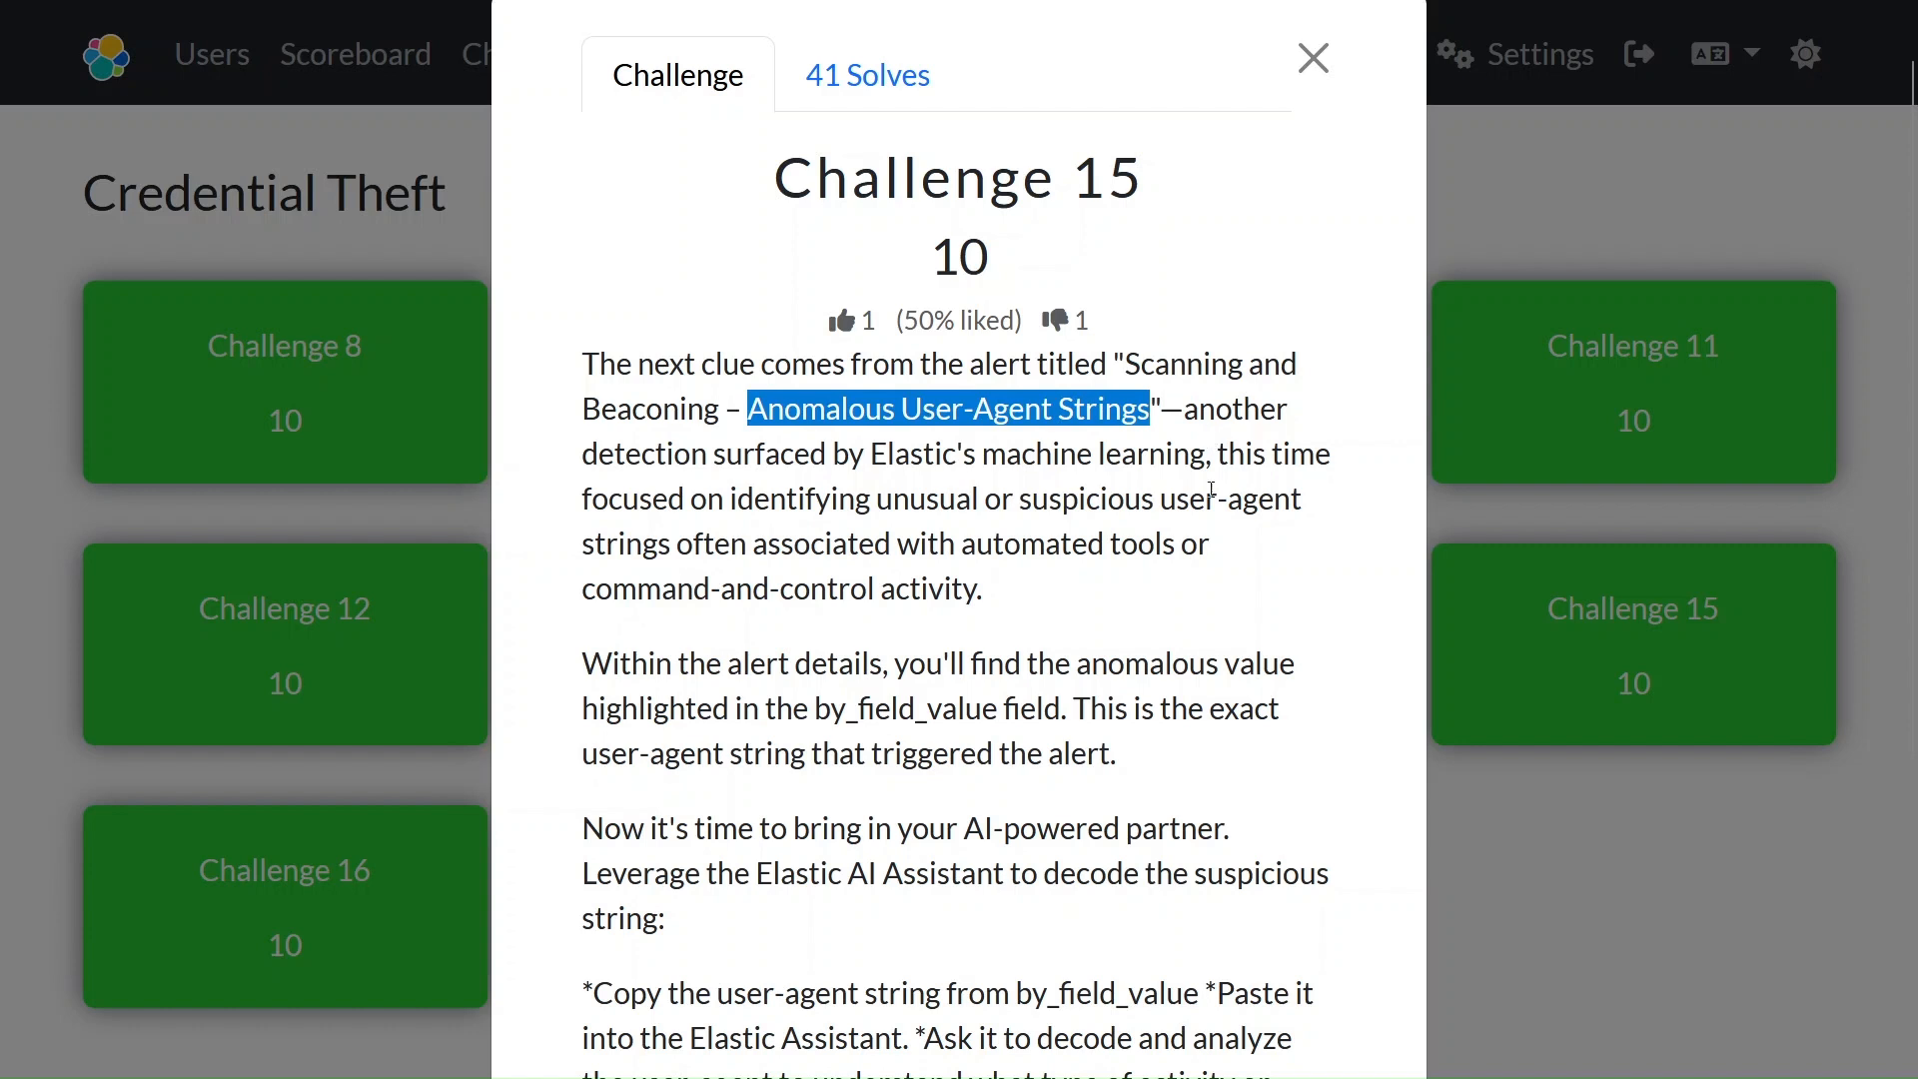
pyautogui.hotkey('alt', 'Tab')
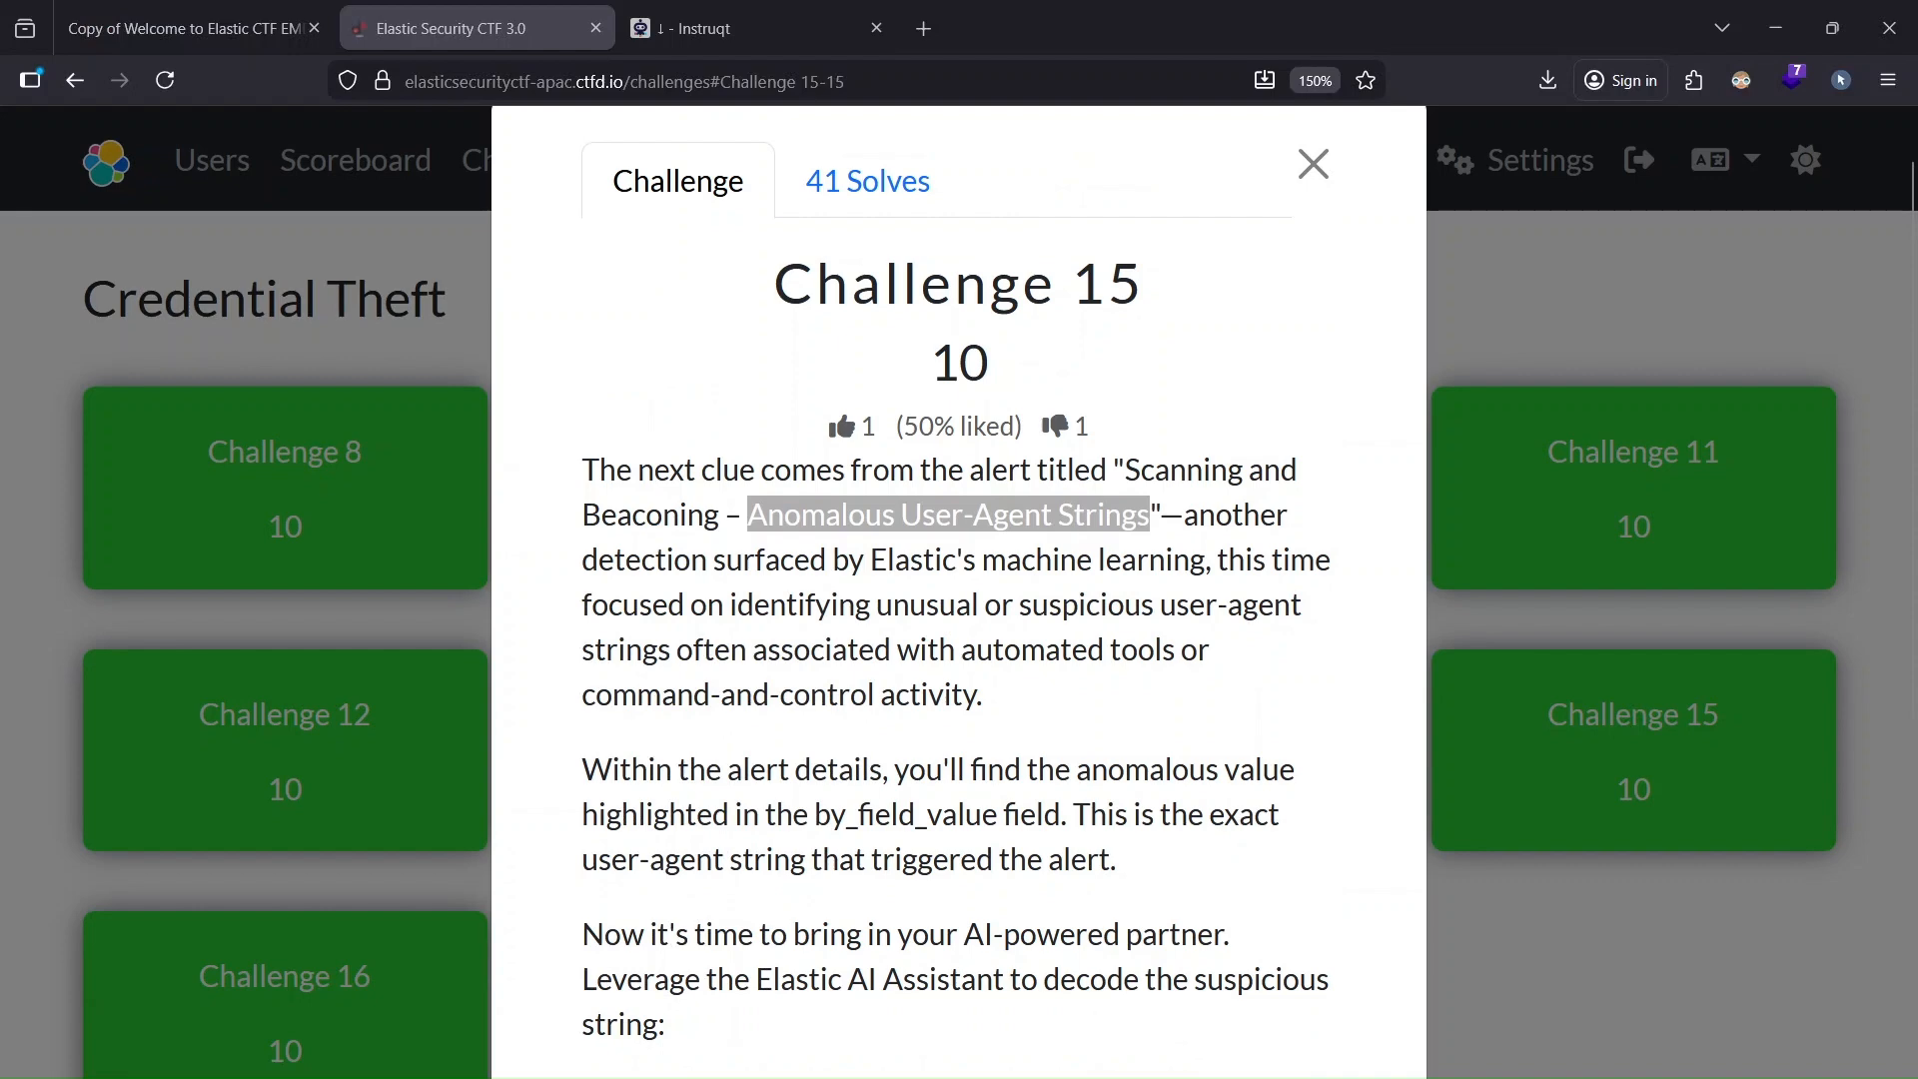
# Replace the Kibana alerts query with NOT kibana.alert.group.id: * NOT source.ip: "198.51.100.100" kibana.alert.rule.name: "Scanning and Beaconing – Anomalous User-Agent Strings" and run it
pyautogui.click(729, 24)
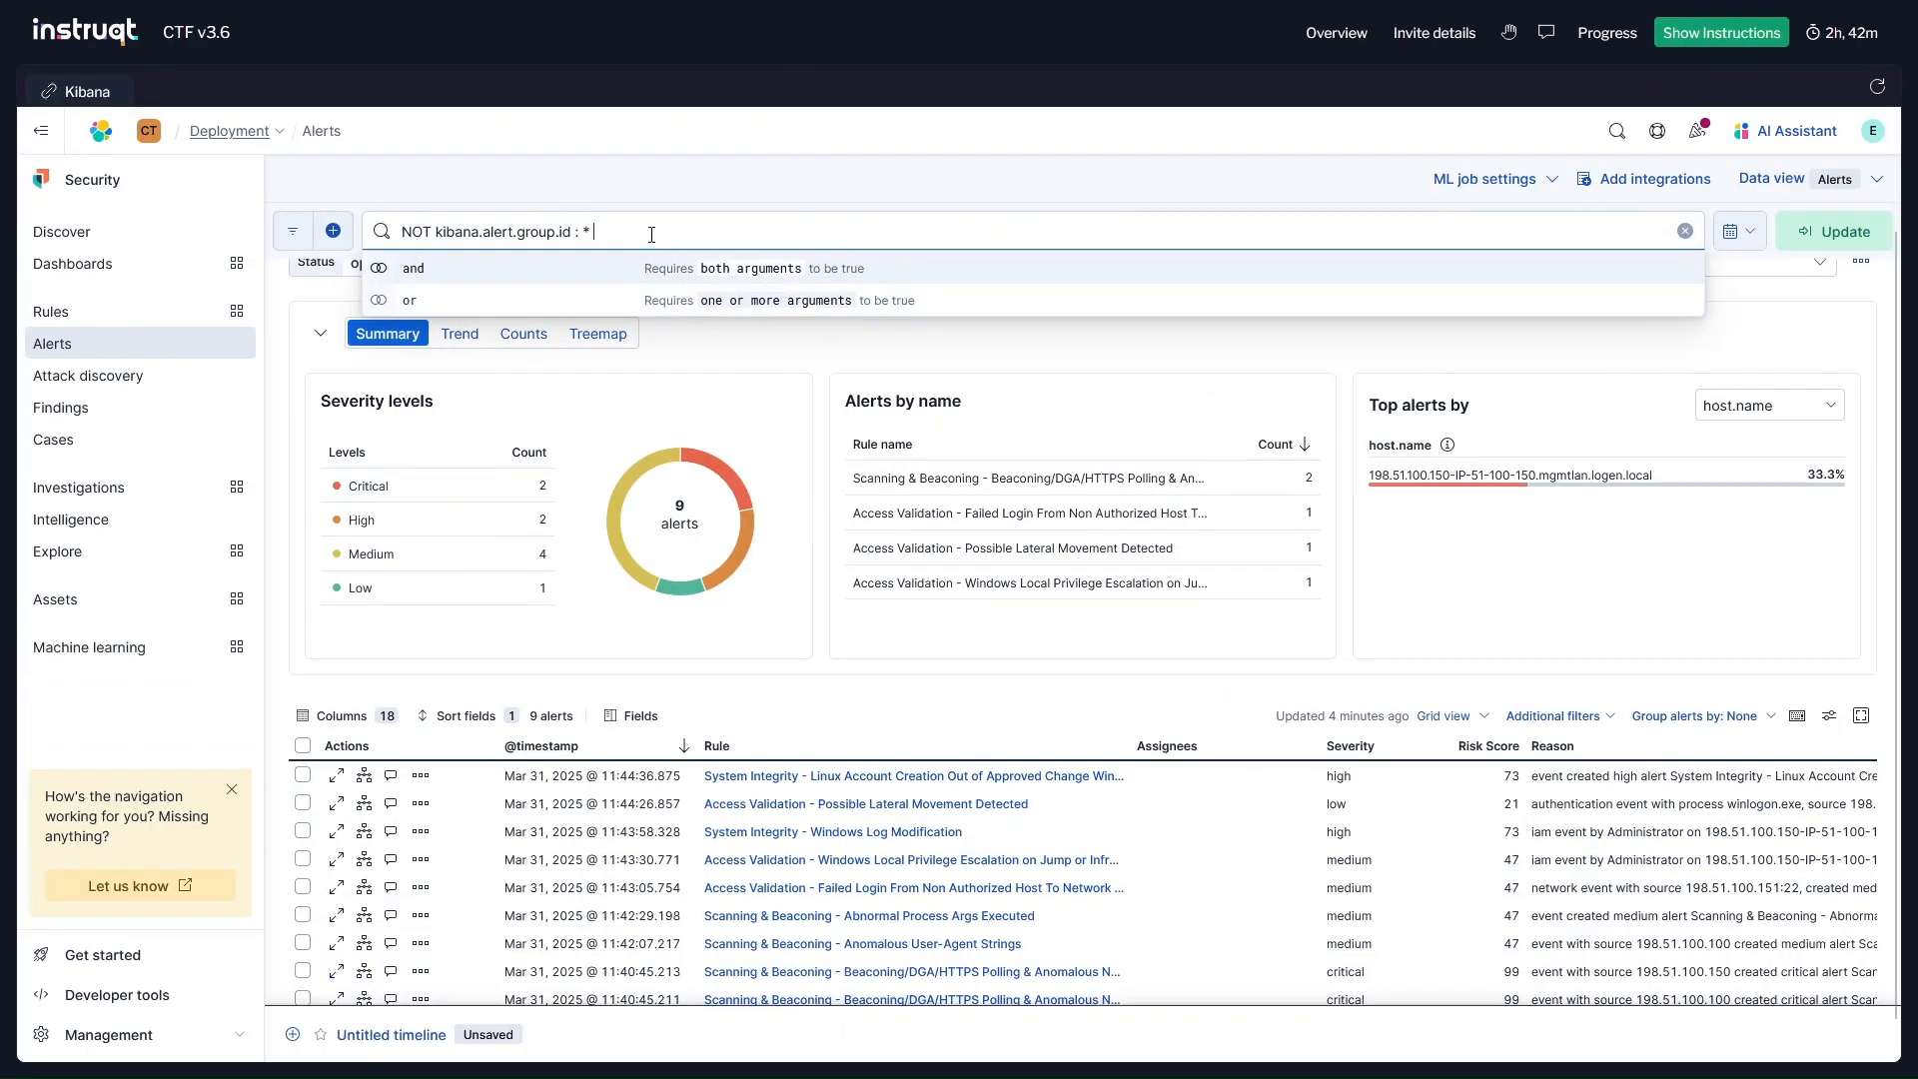
pyautogui.hotkey('ctrl', 'a')
pyautogui.write('NOT kibana.alert.group.id: * NOT source.ip: "198.51.100.100" kibana.alert.rule.name: "Scanning and Beaconing – Anomalous User-Agent Strings"')
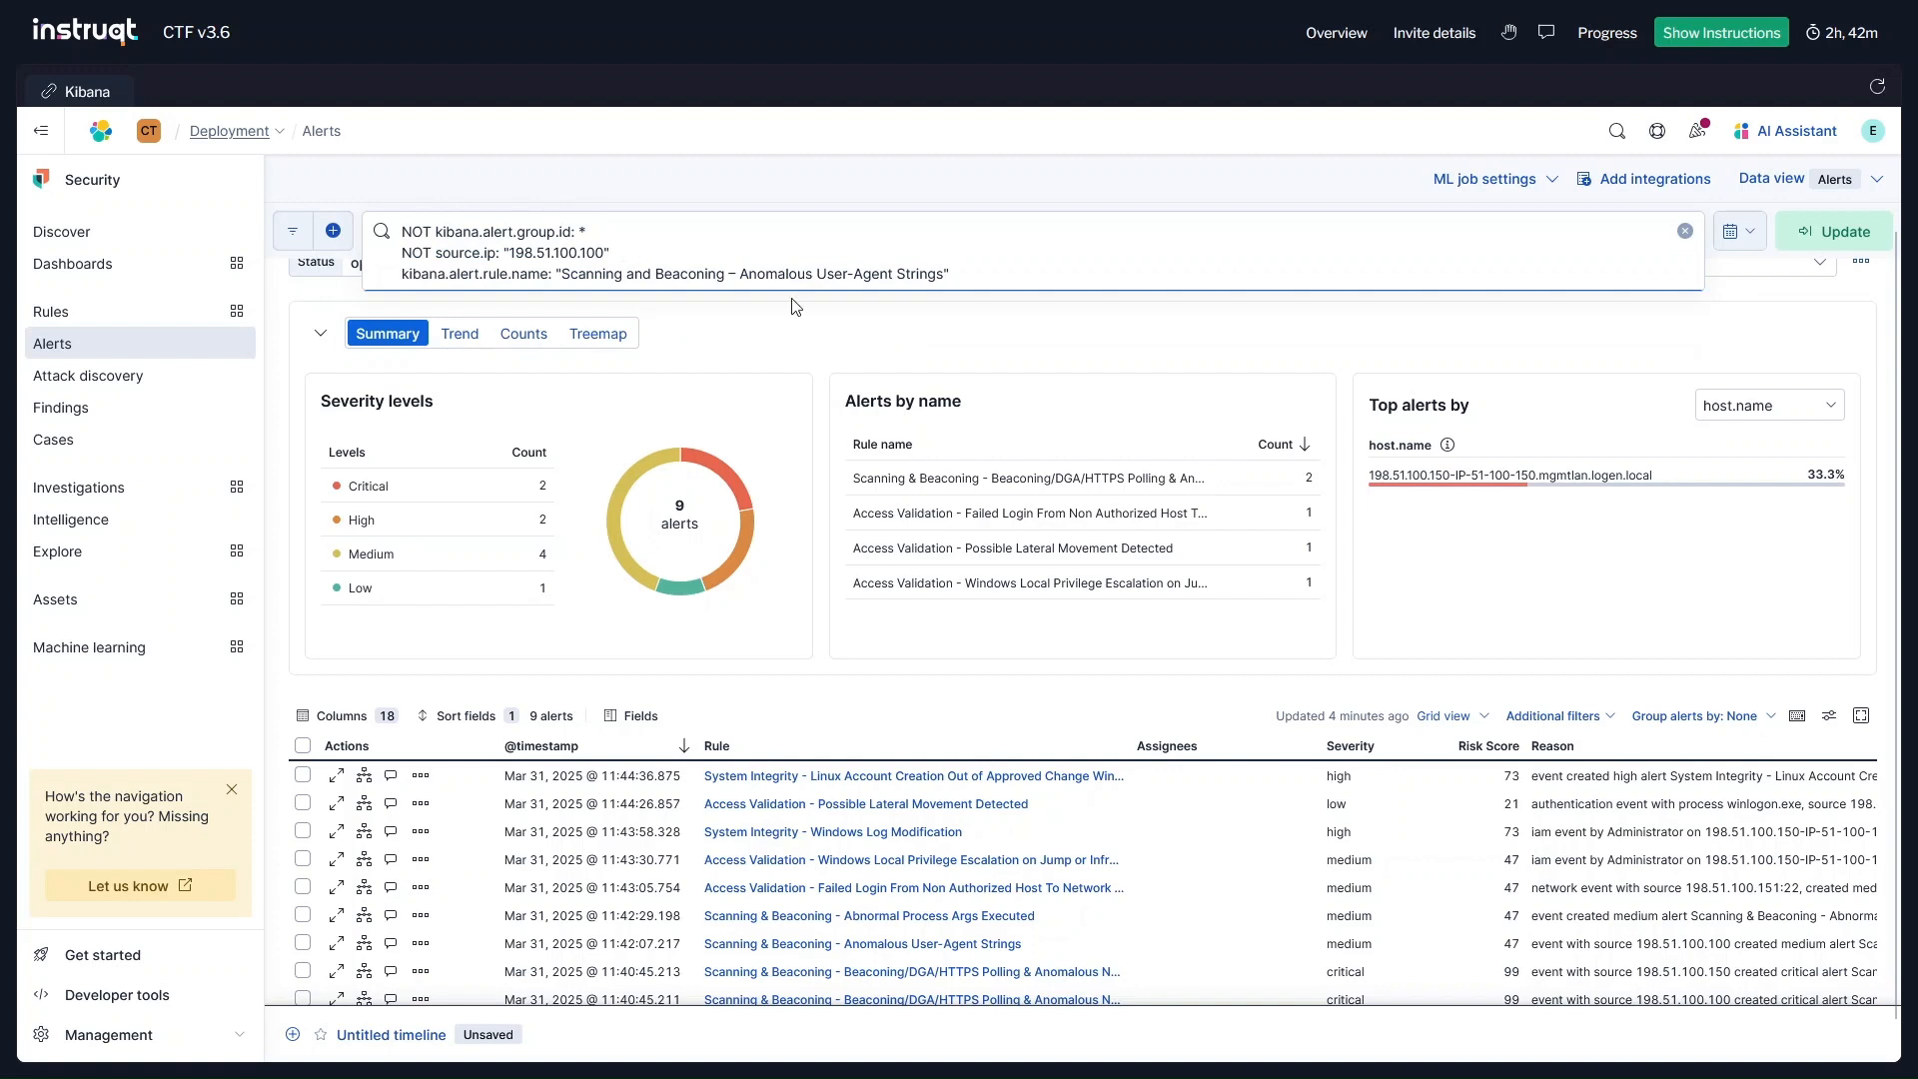
pyautogui.moveTo(741, 277); pyautogui.dragTo(939, 280)
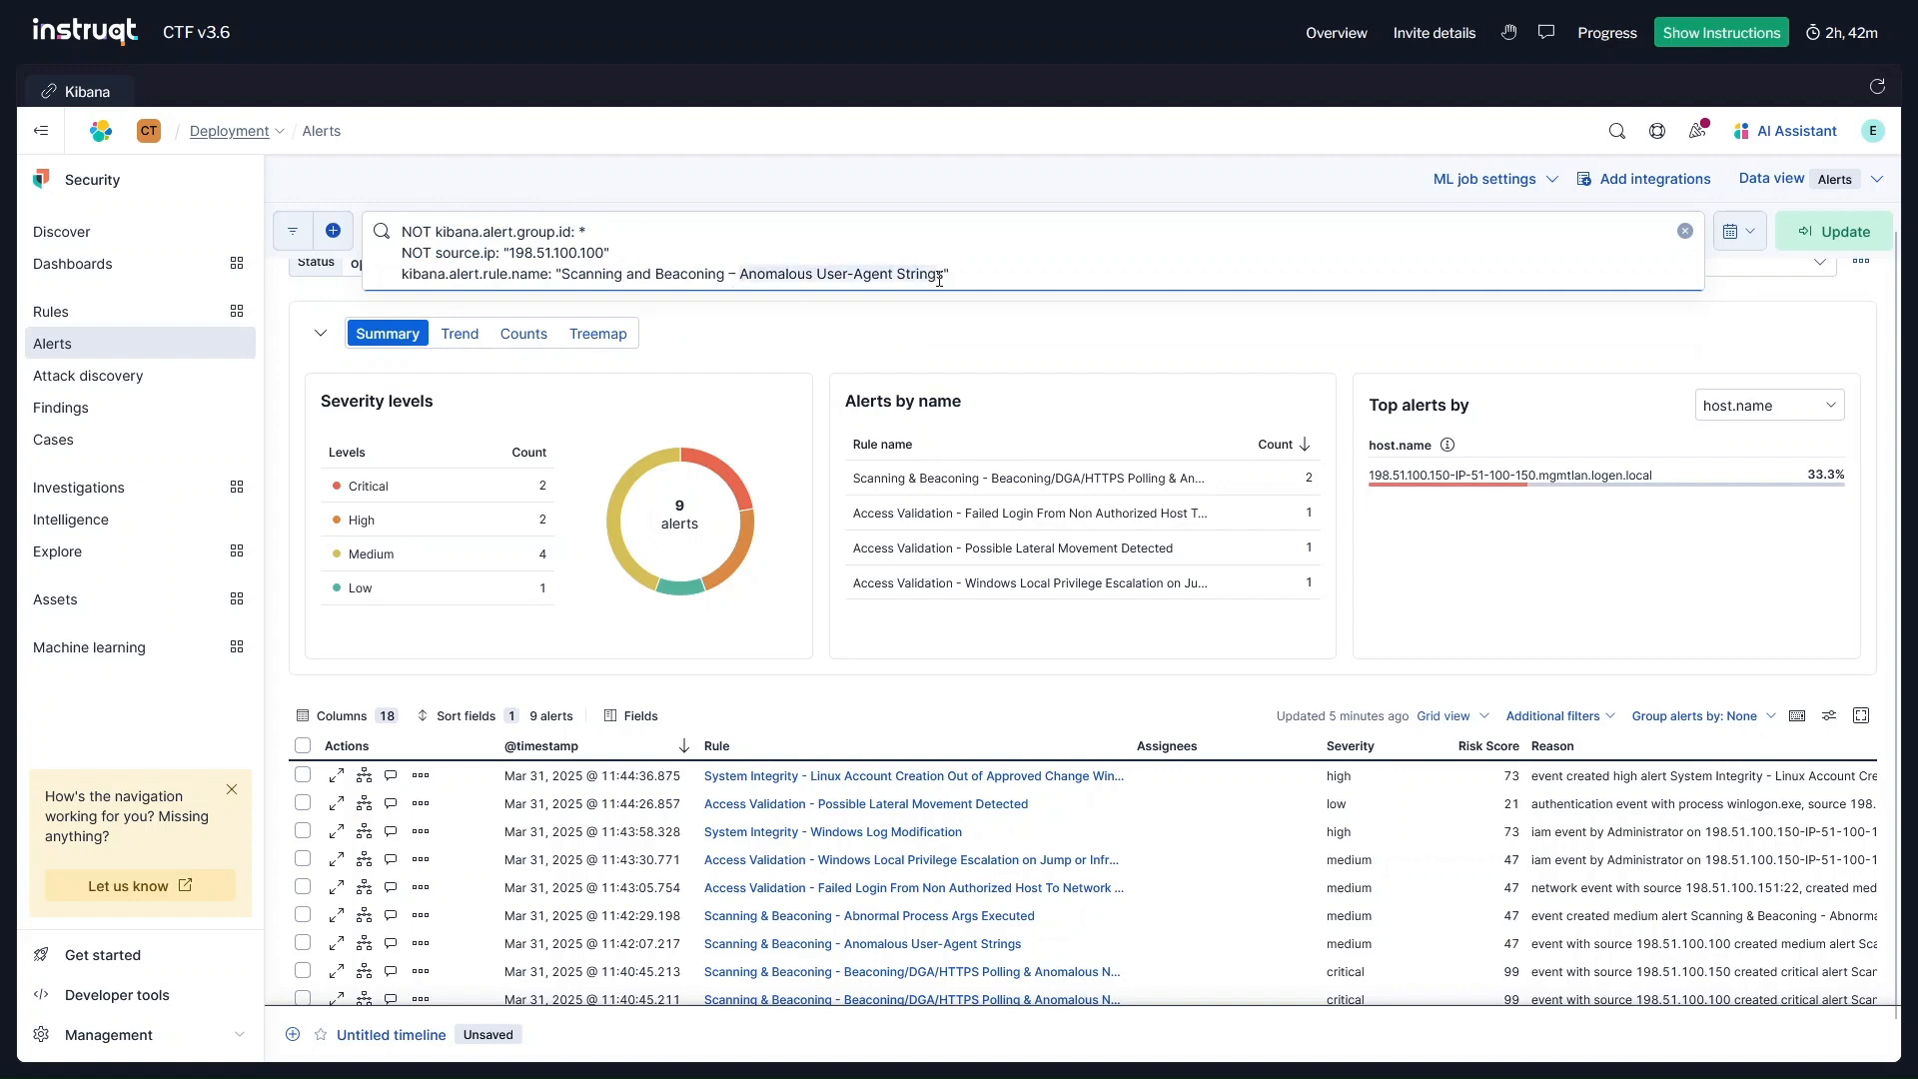
pyautogui.click(976, 271)
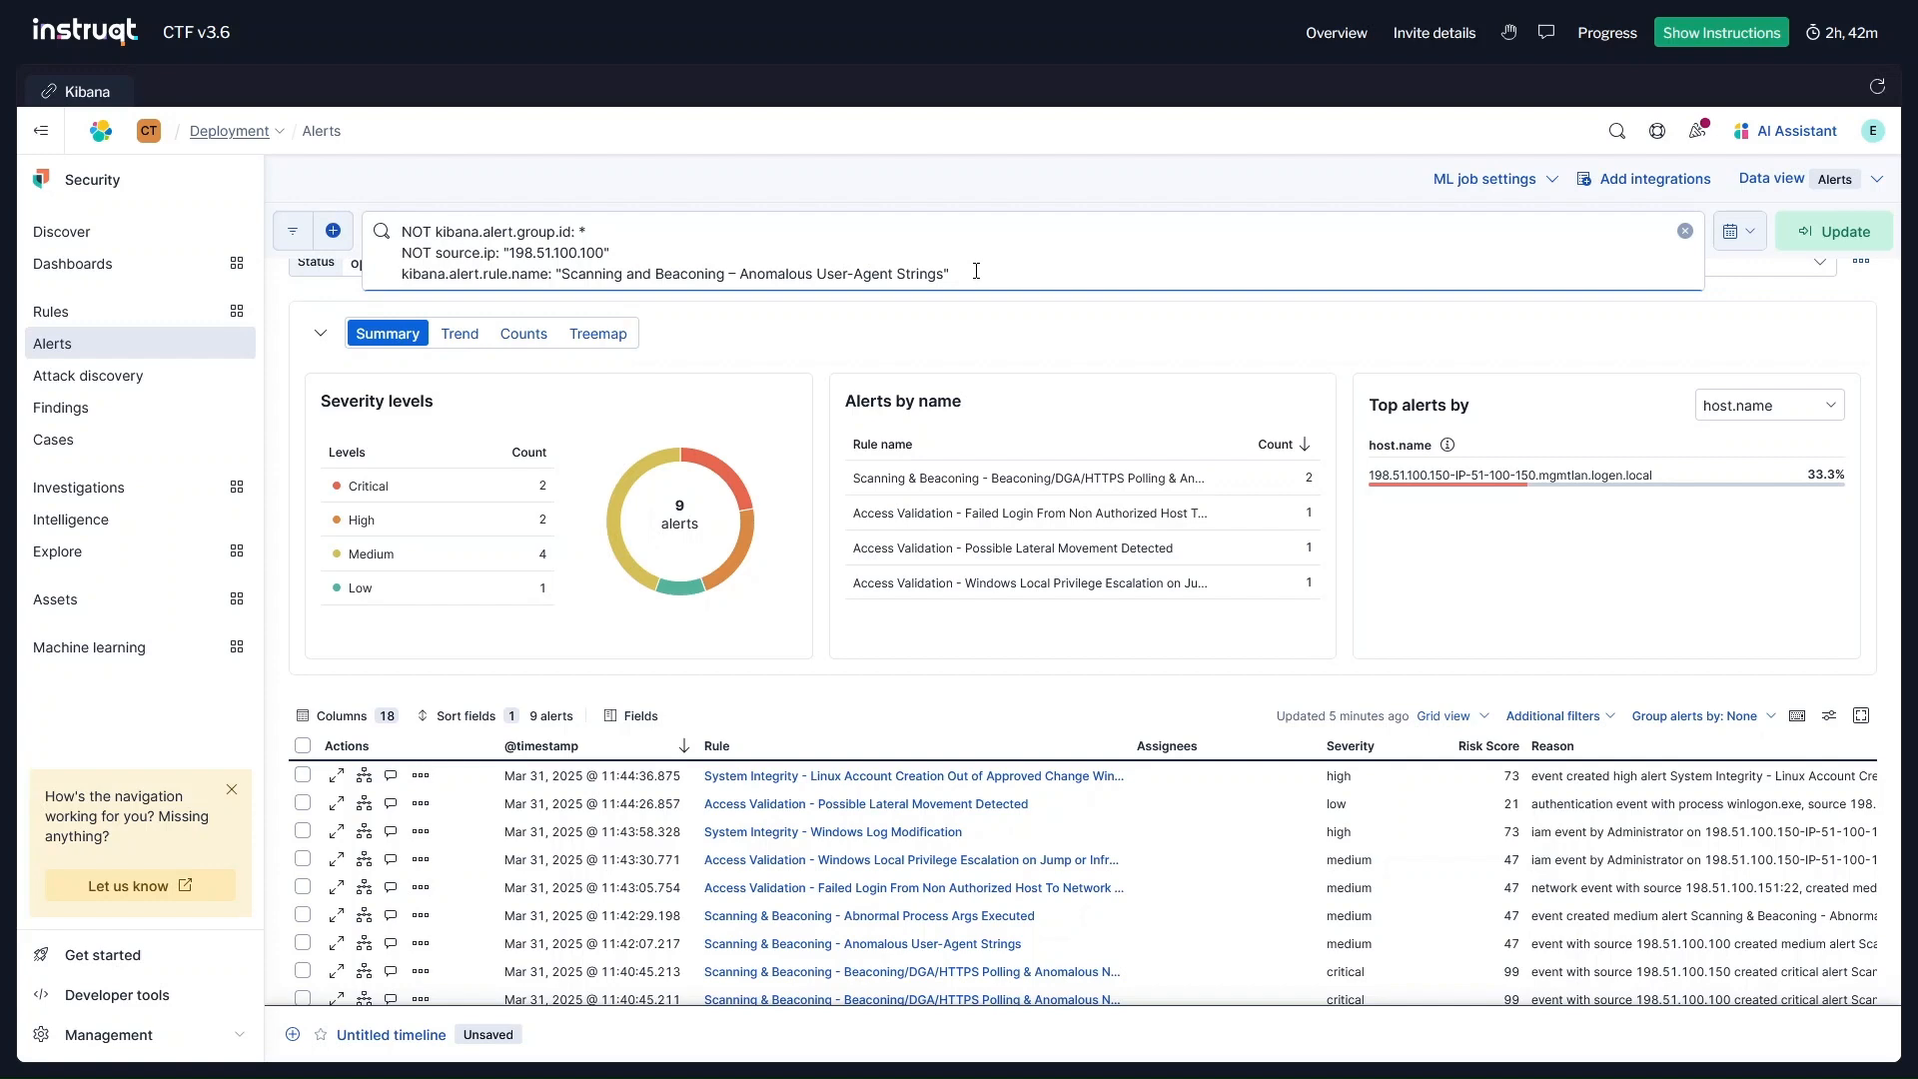
pyautogui.press('Return')
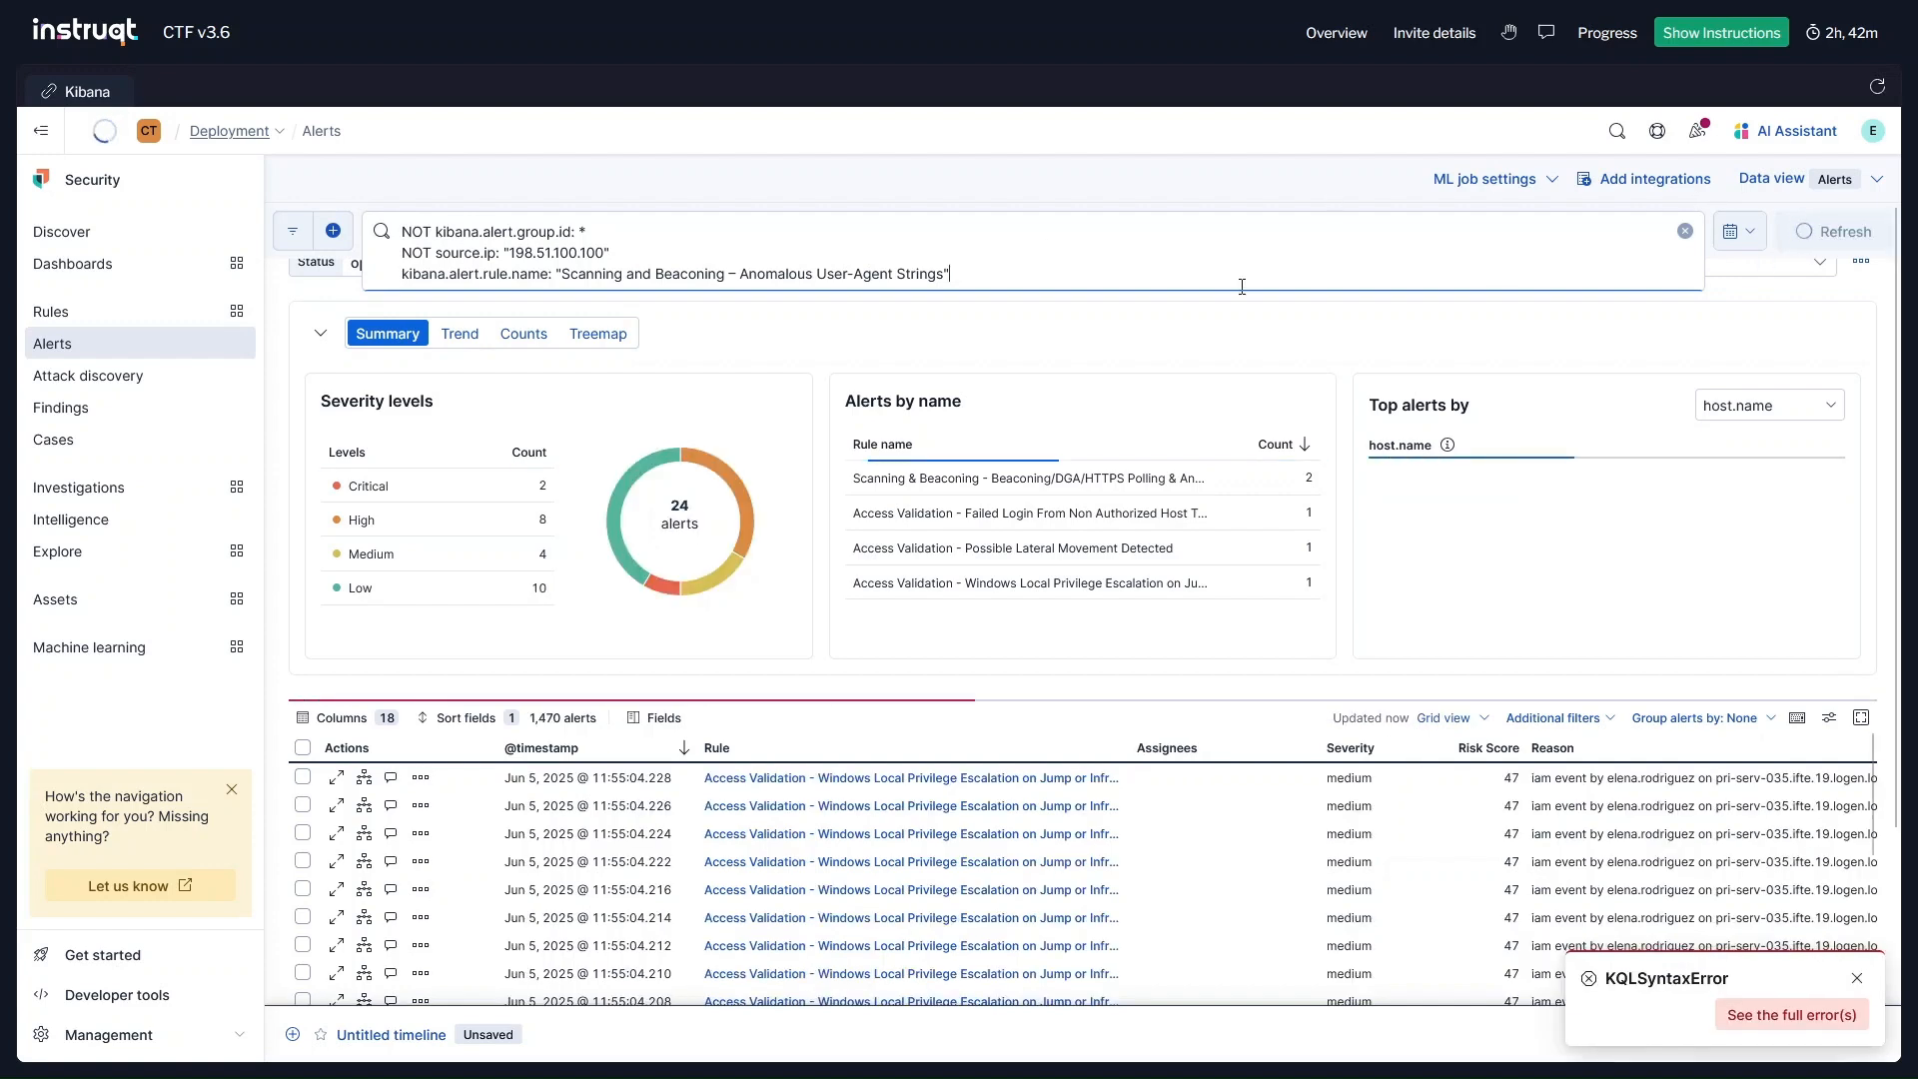
pyautogui.click(1858, 978)
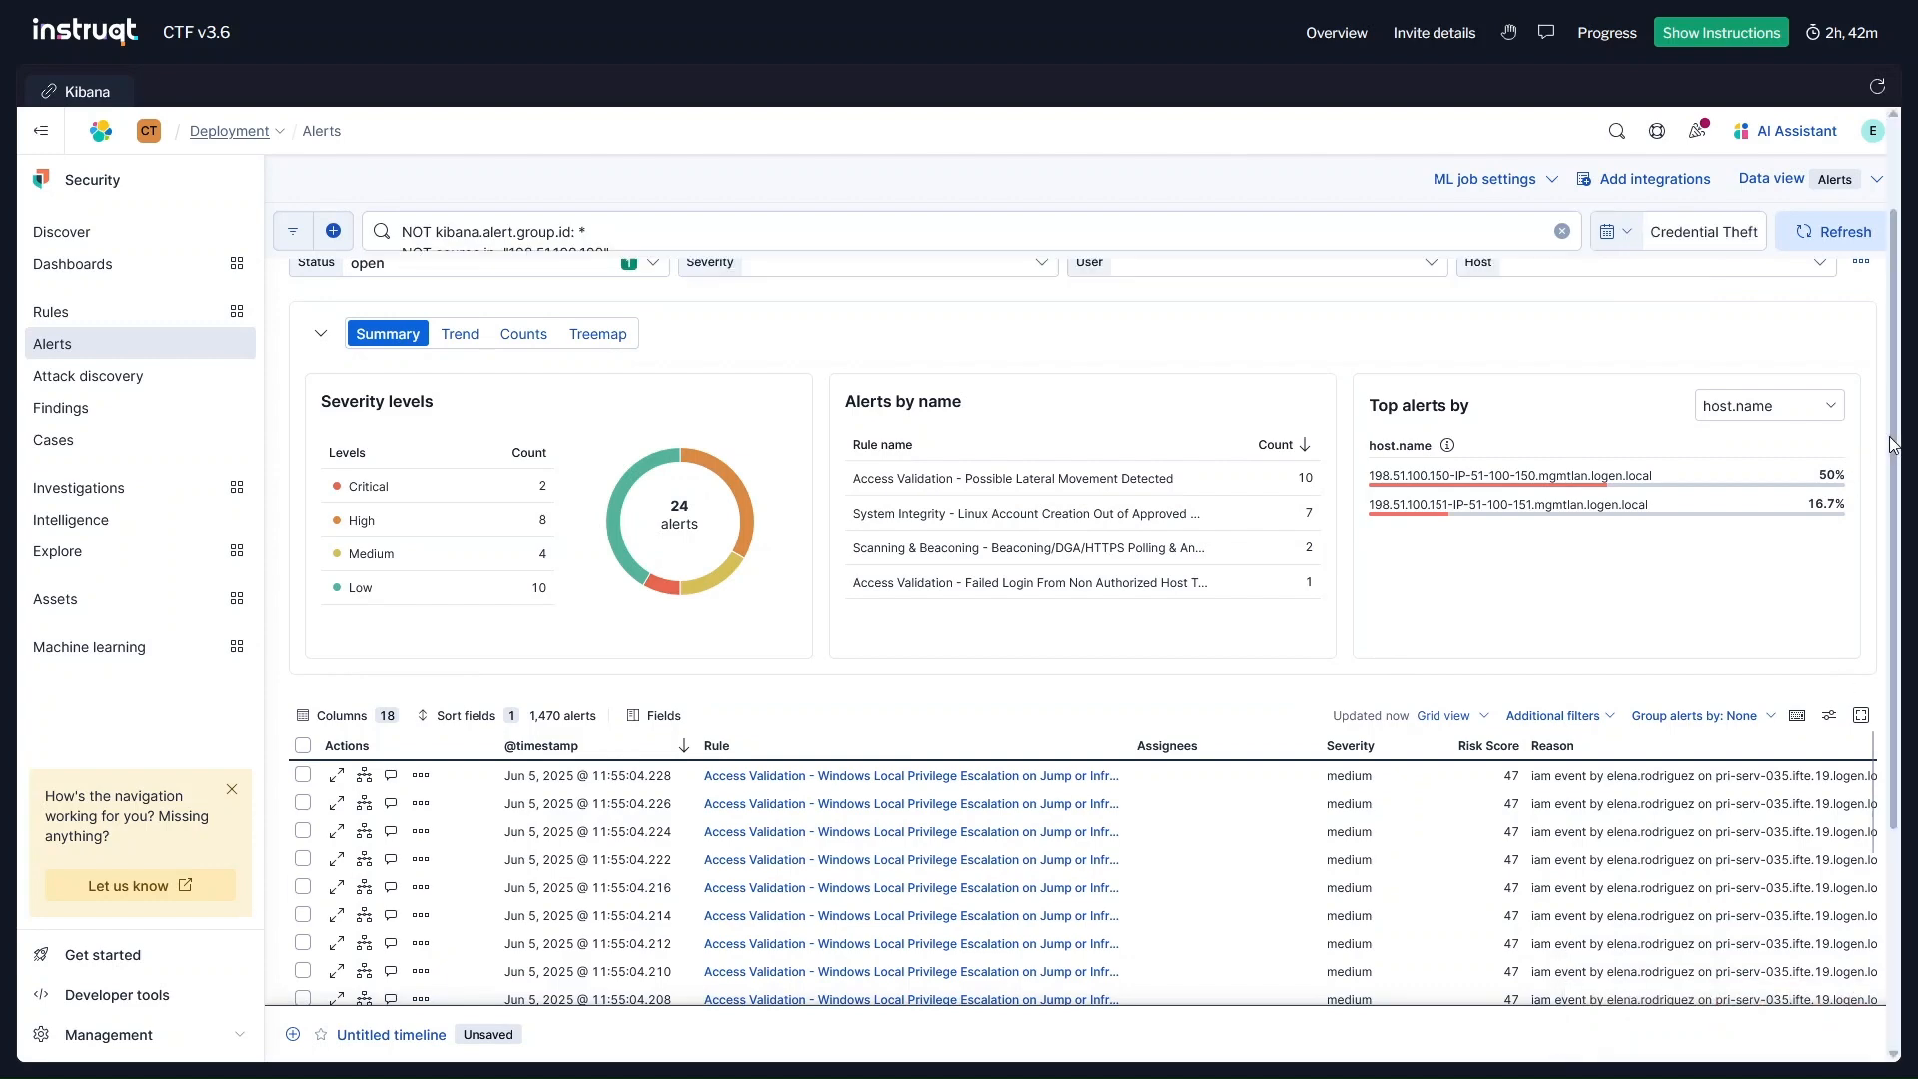
# Set the alerts table to 100 rows per page and go to its last page, 15
pyautogui.scroll(-3, 1892, 445)
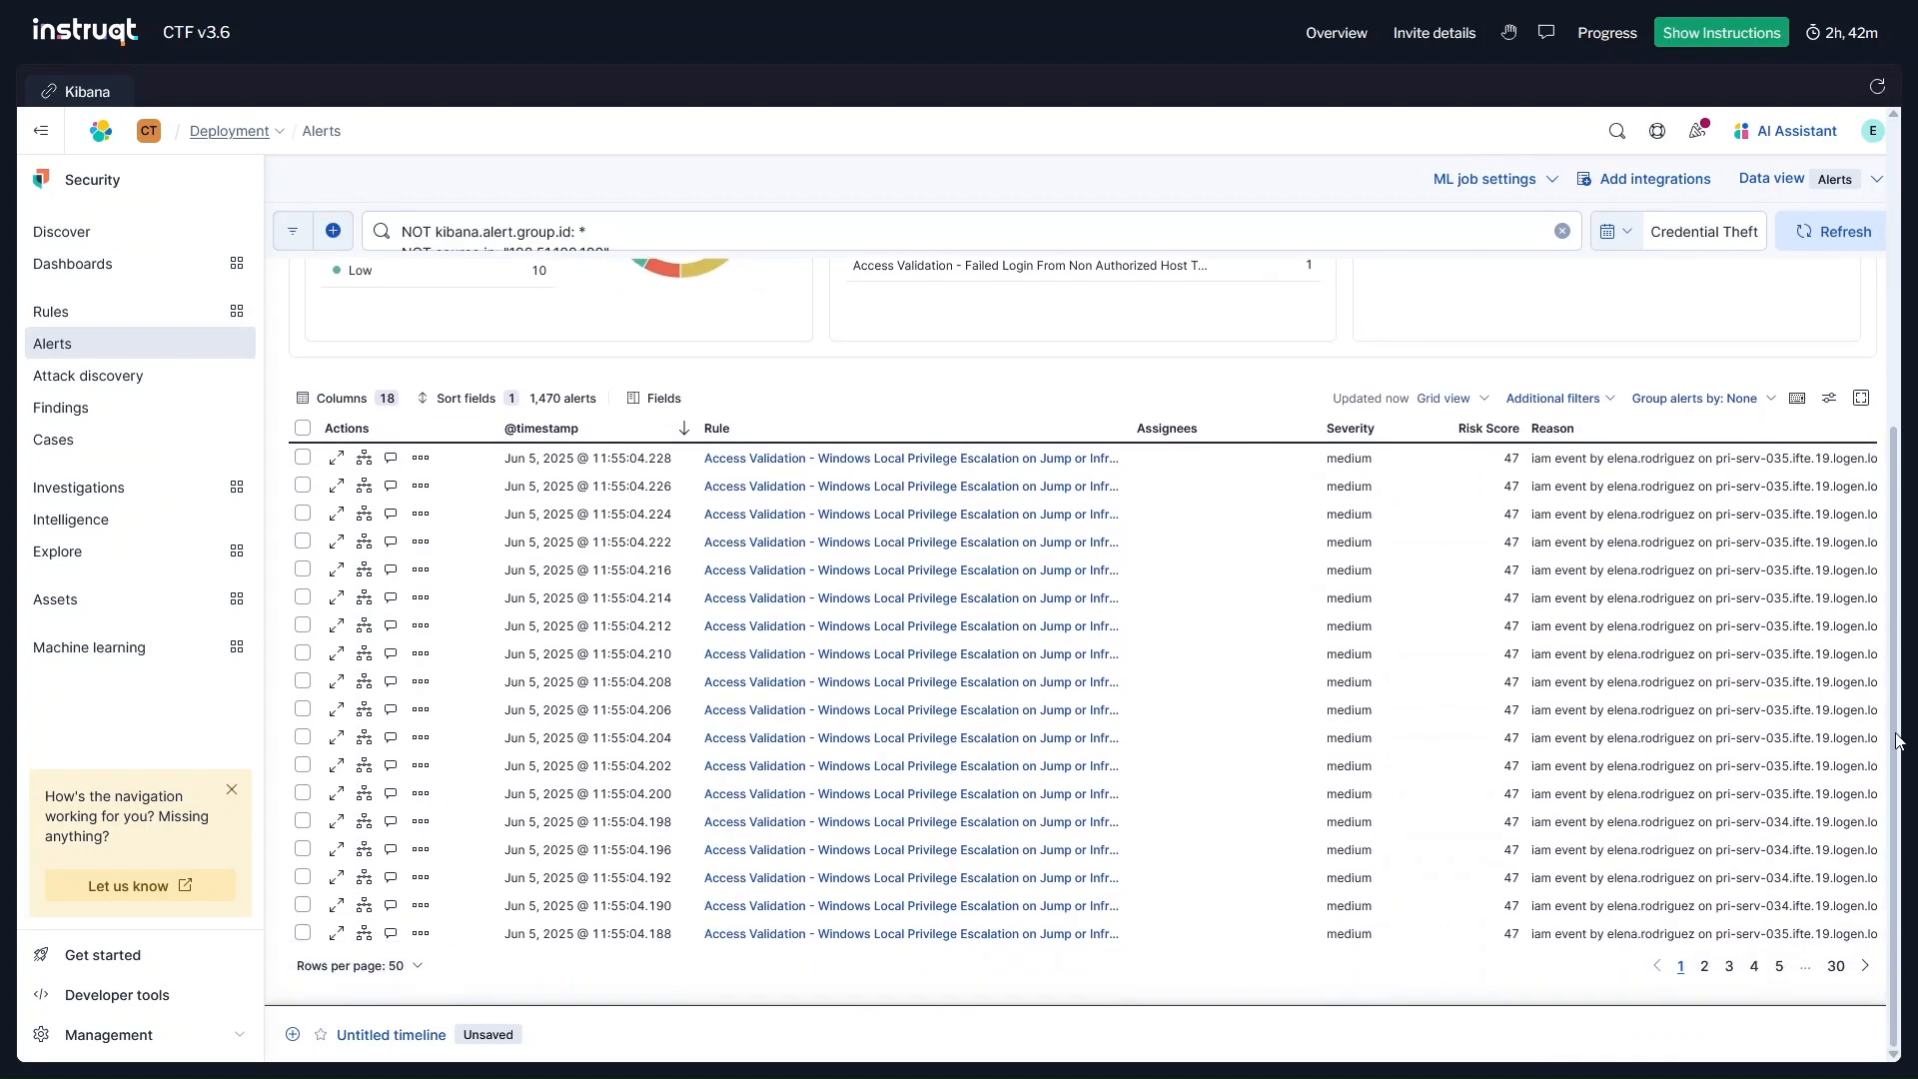
pyautogui.click(404, 967)
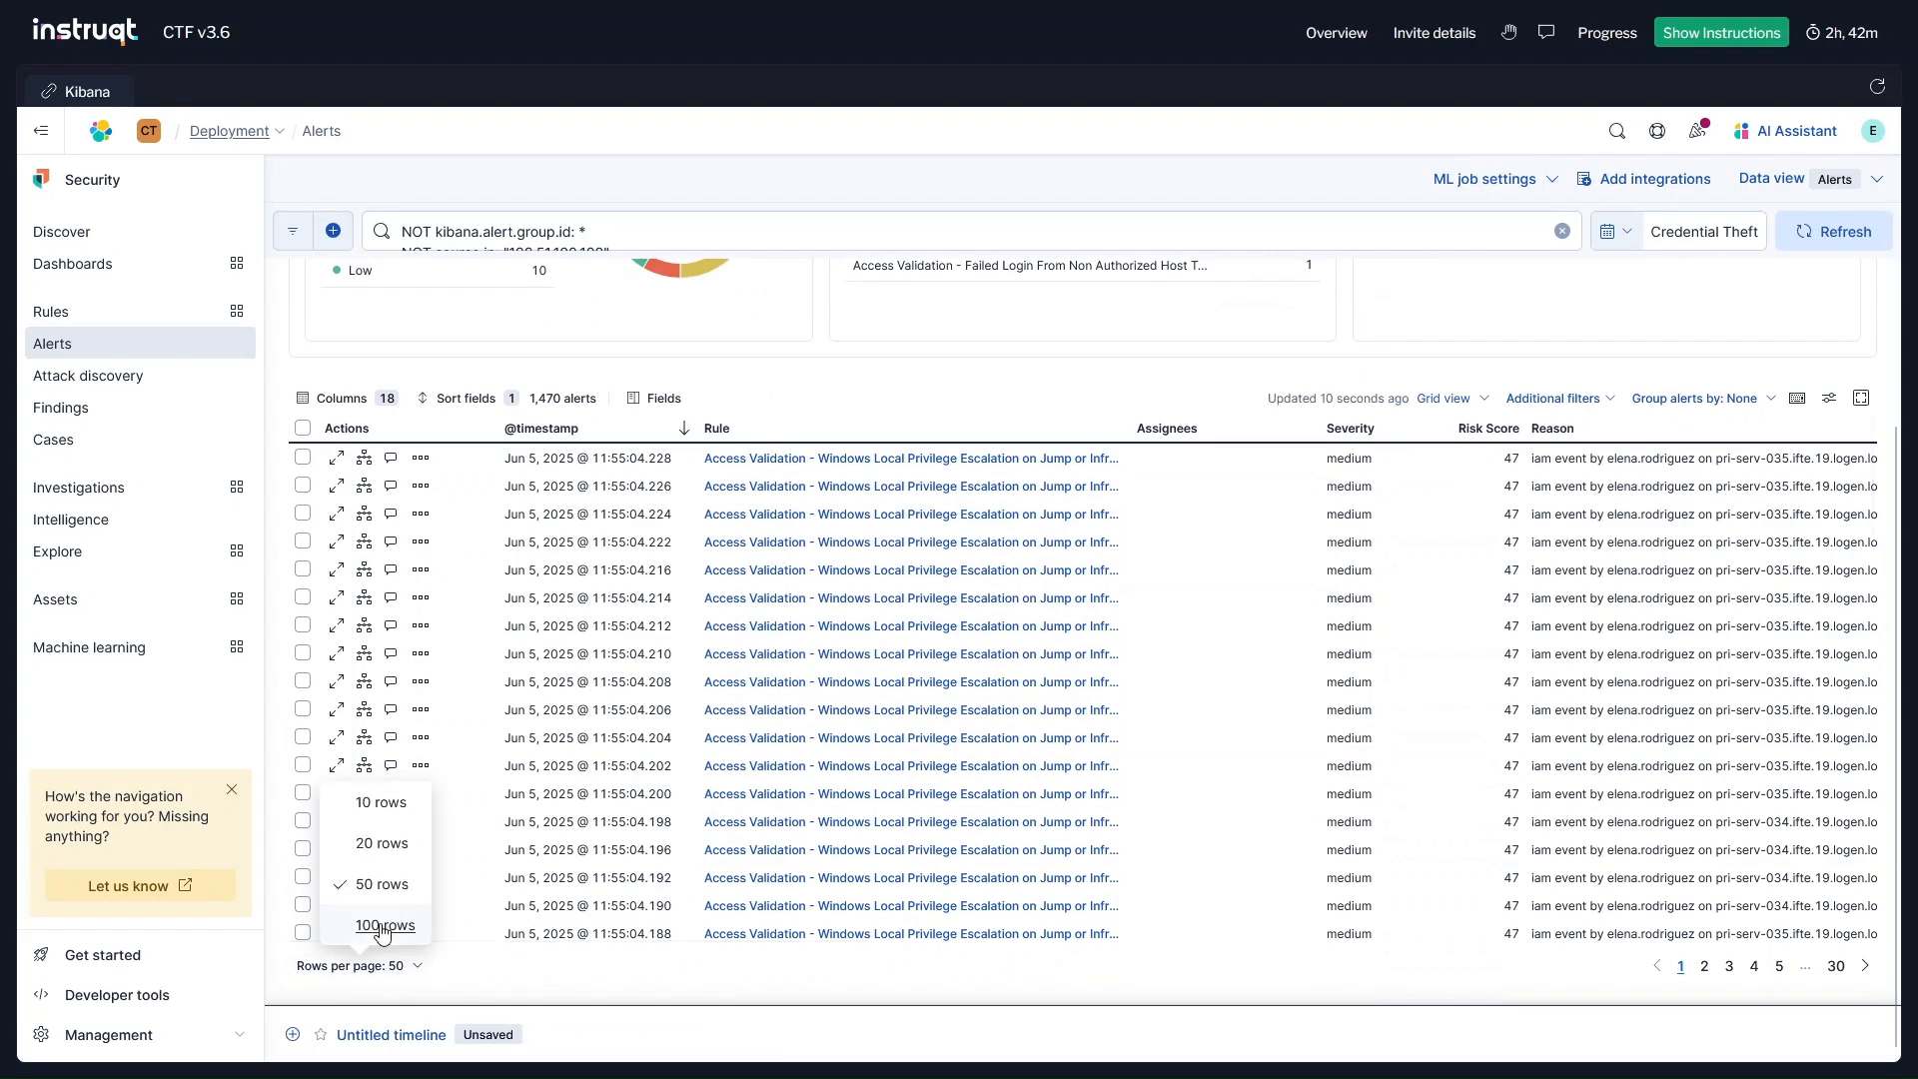
pyautogui.click(386, 925)
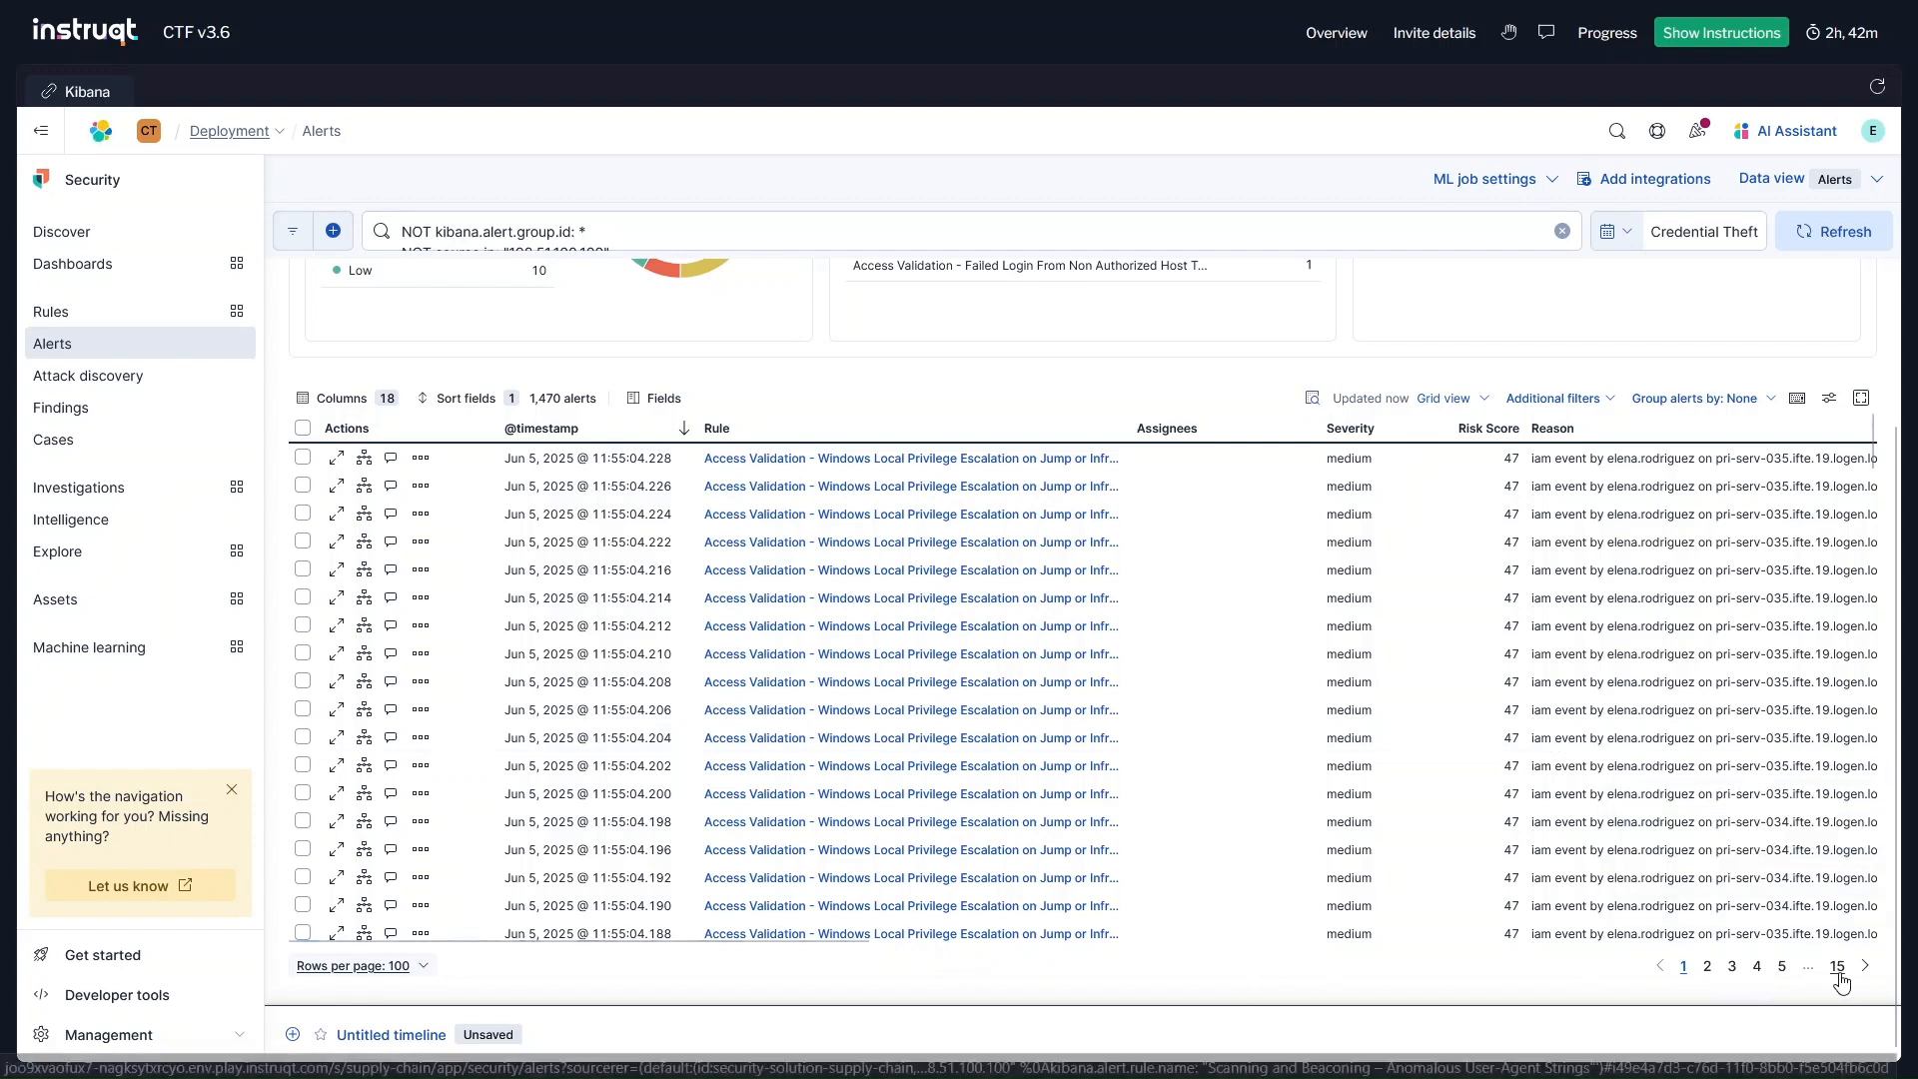
pyautogui.click(1837, 967)
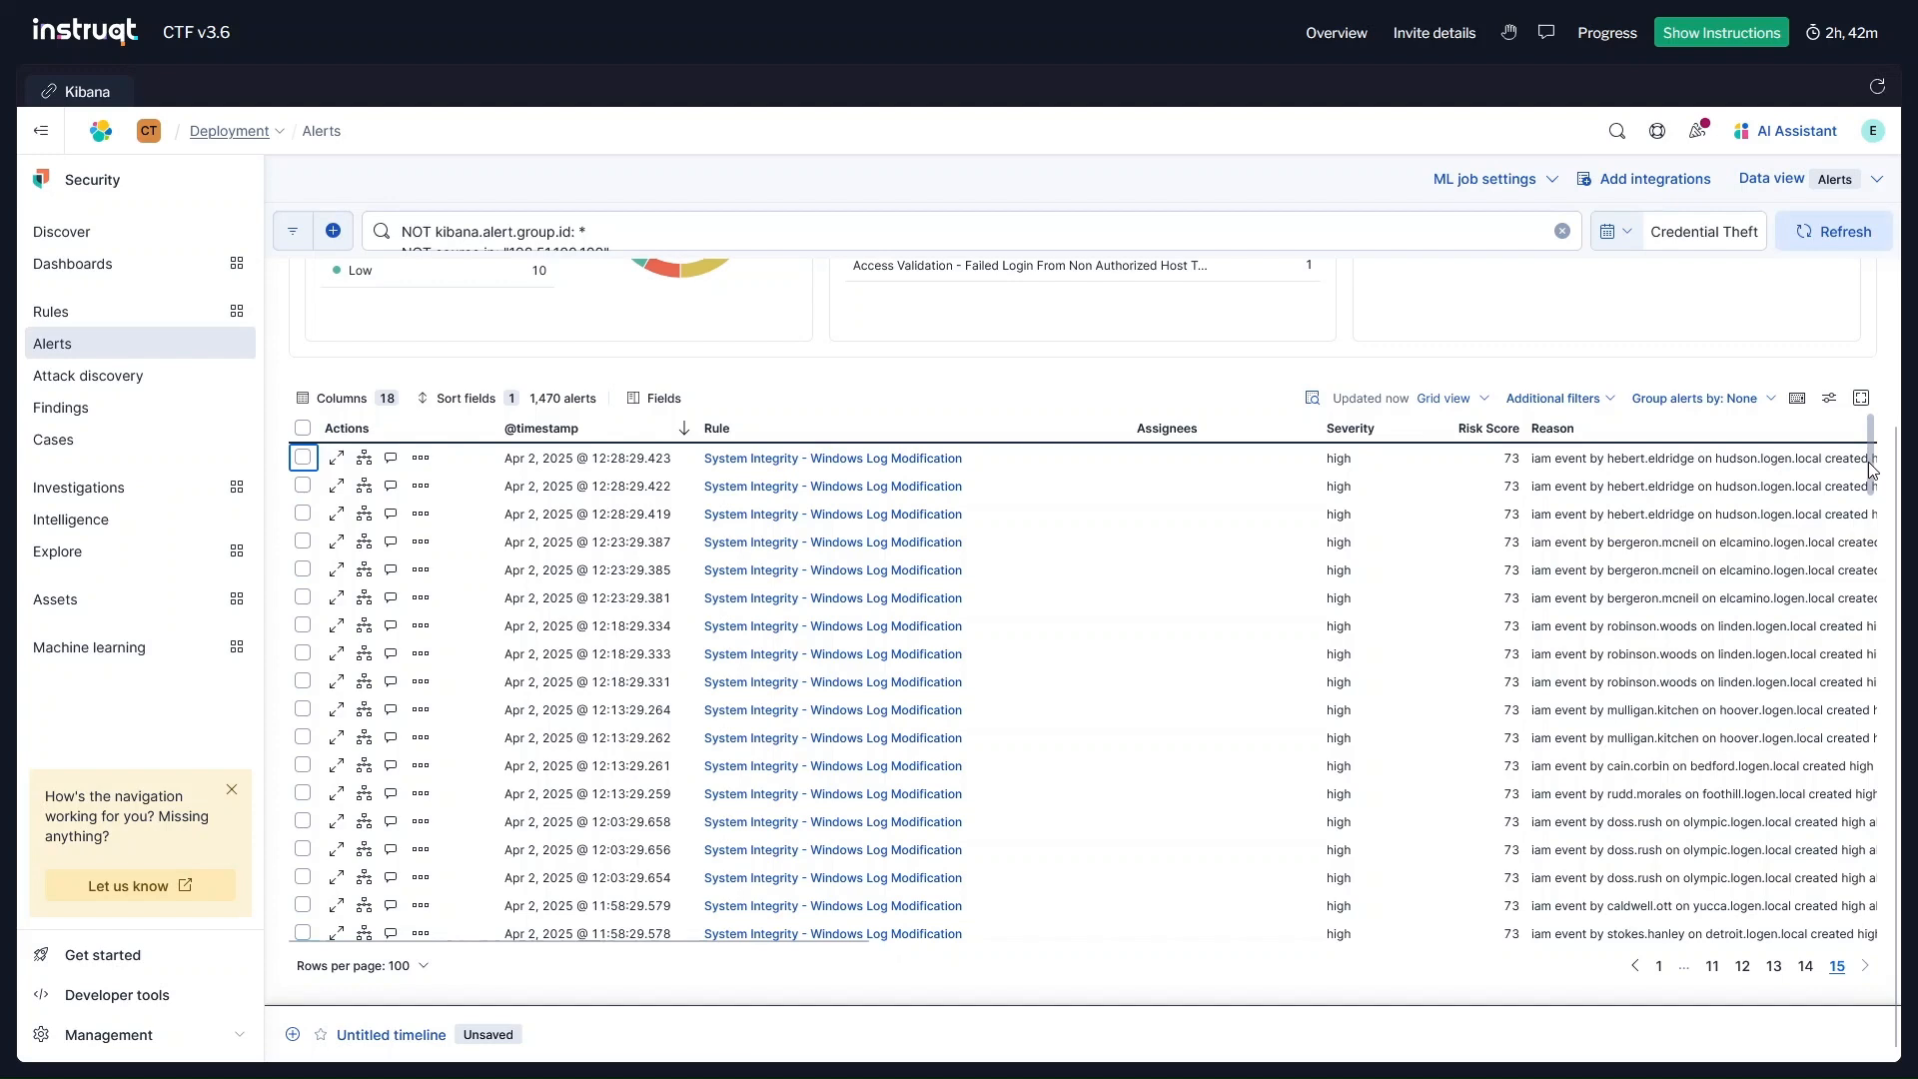
# Select the "Scanning & Beaconing - Anomalous User-Agent Strings" alert of Mar 31, 2025 @ 11:42:07.217 and open its details
pyautogui.moveTo(1869, 464); pyautogui.dragTo(1863, 711)
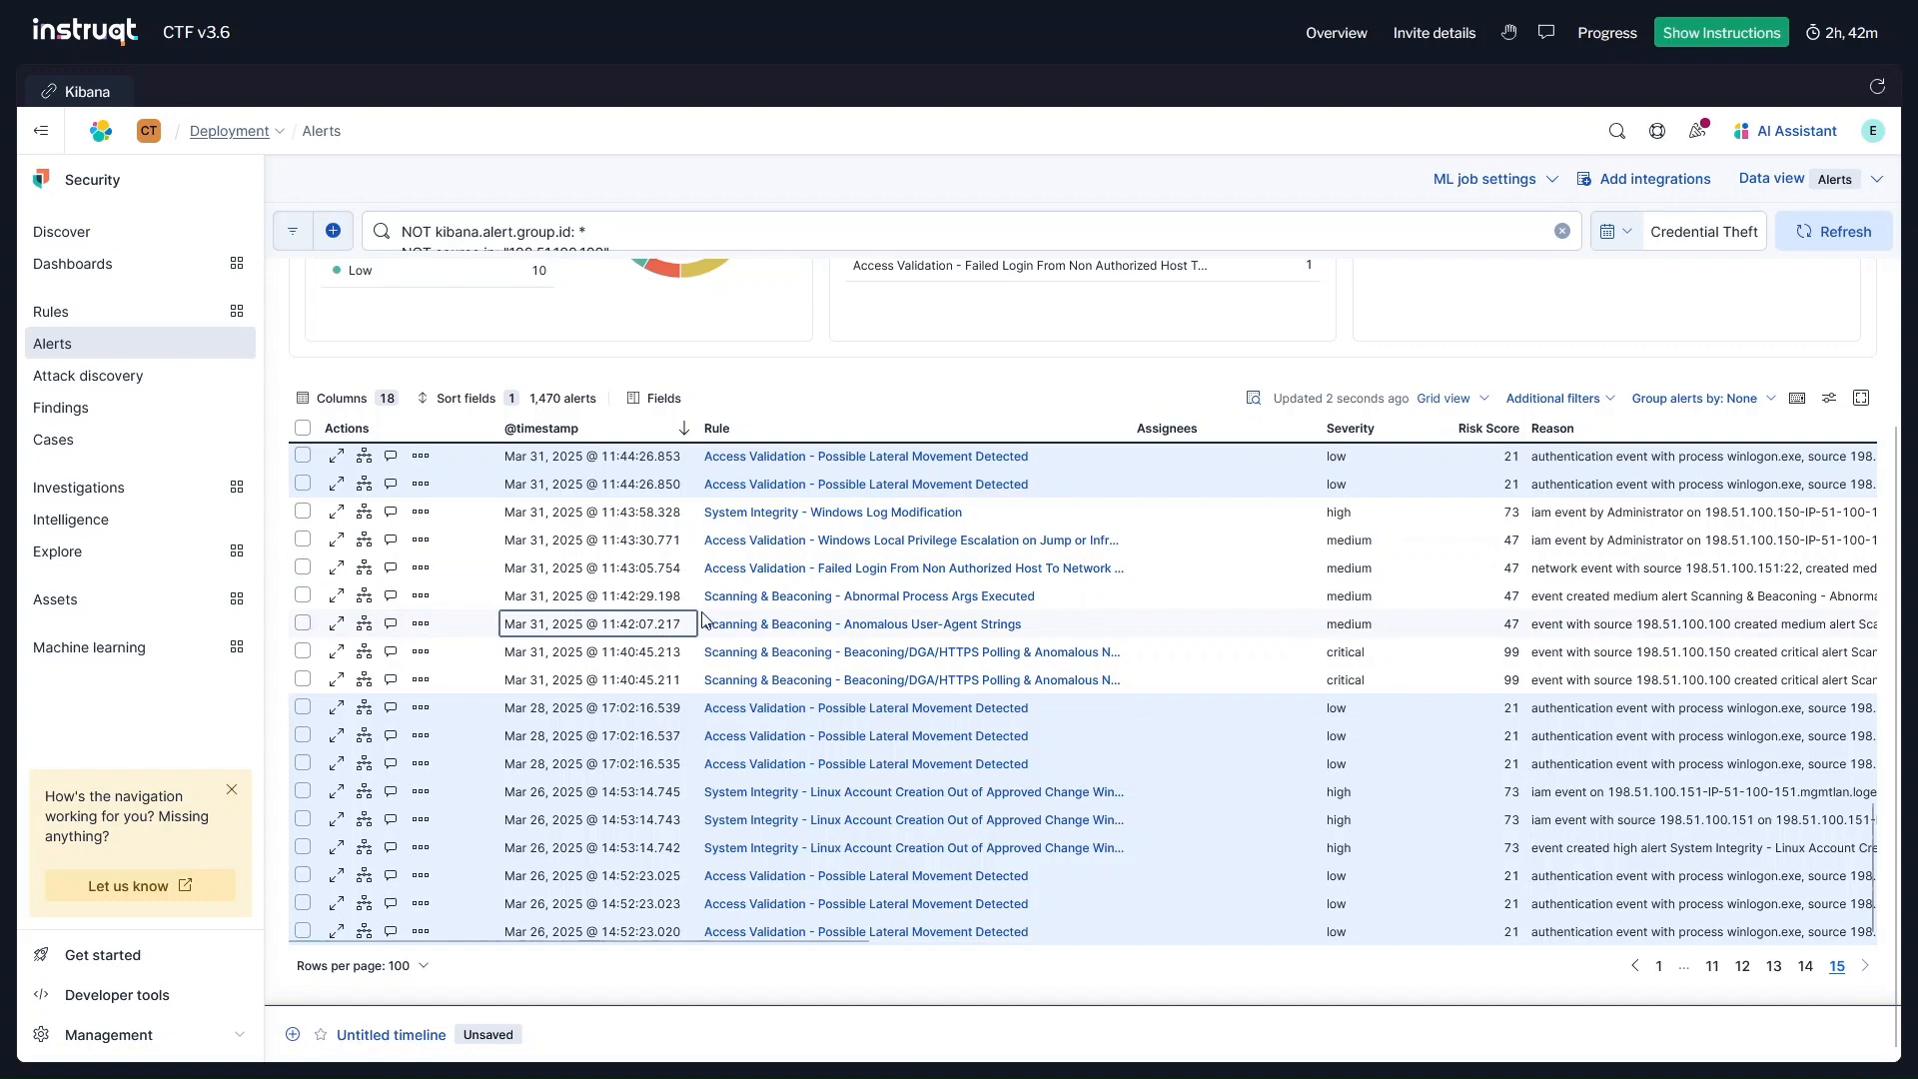
pyautogui.click(302, 623)
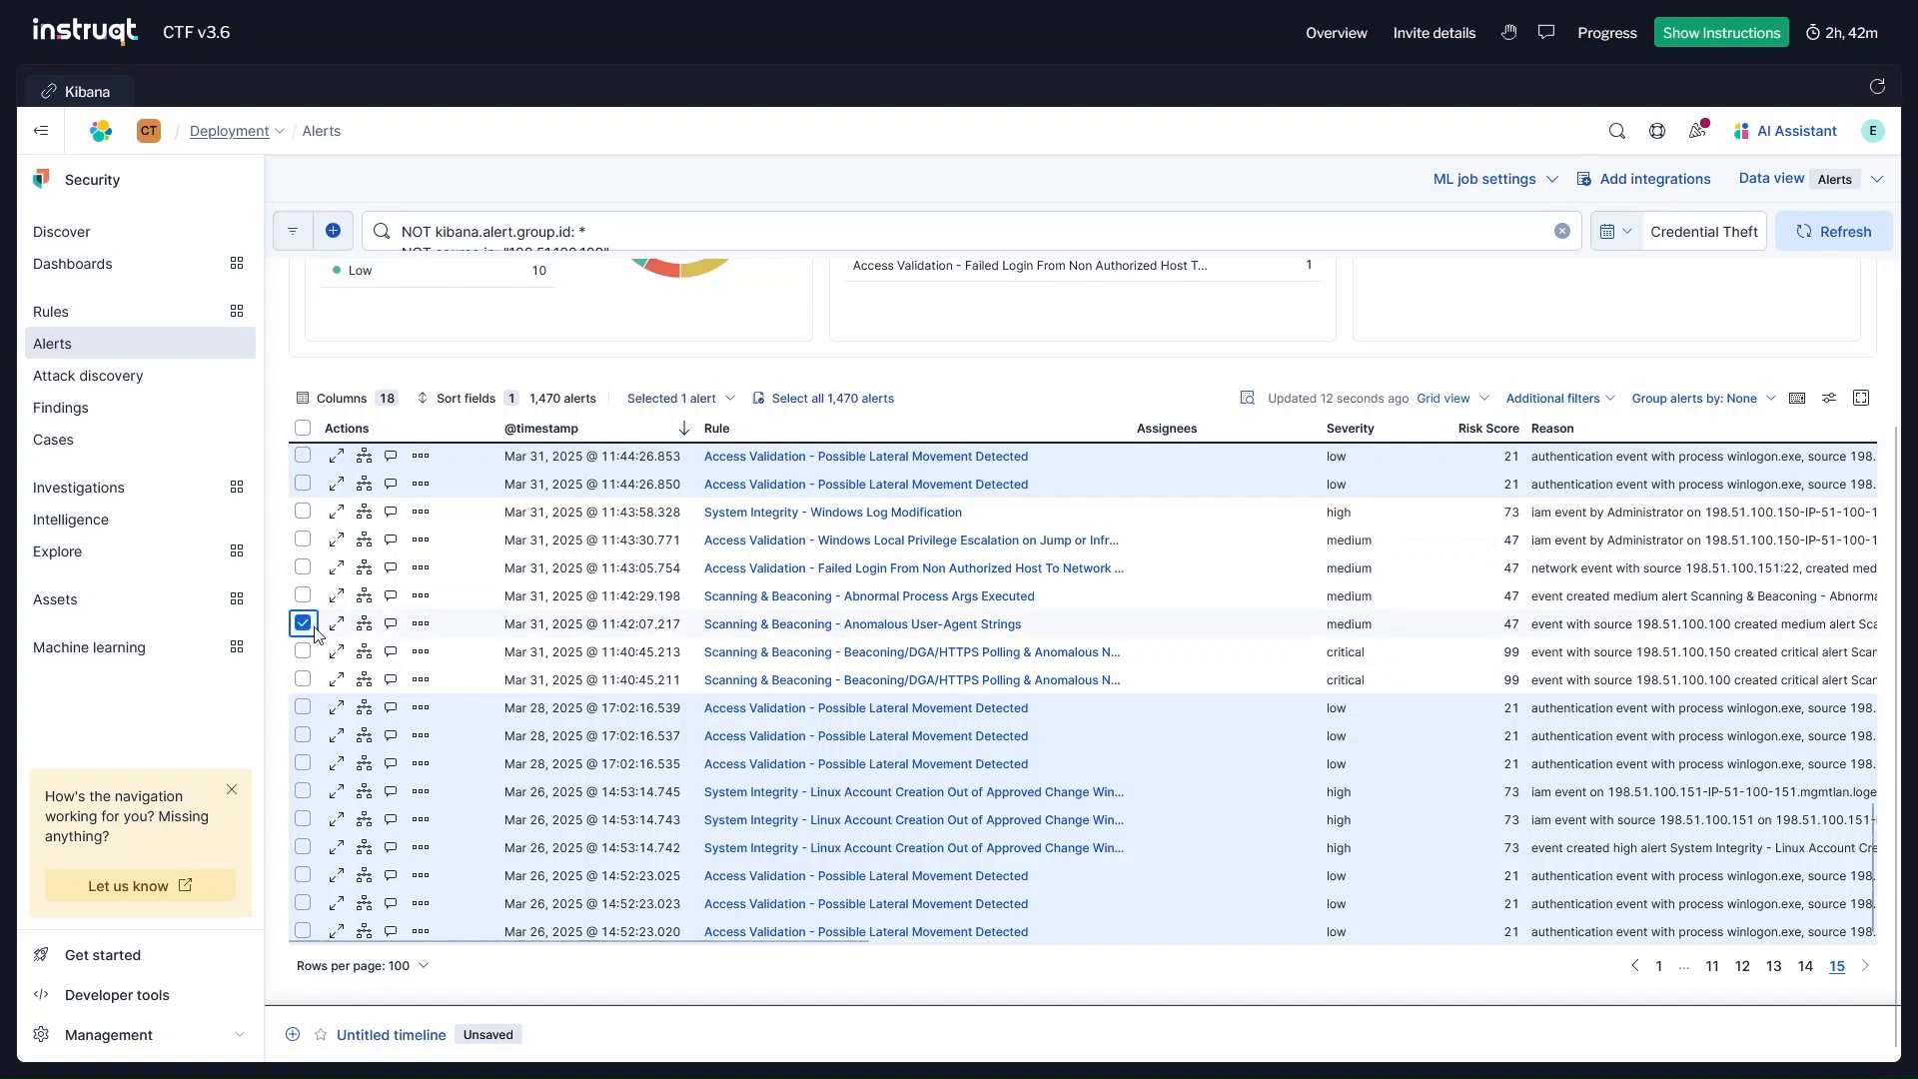
pyautogui.click(336, 626)
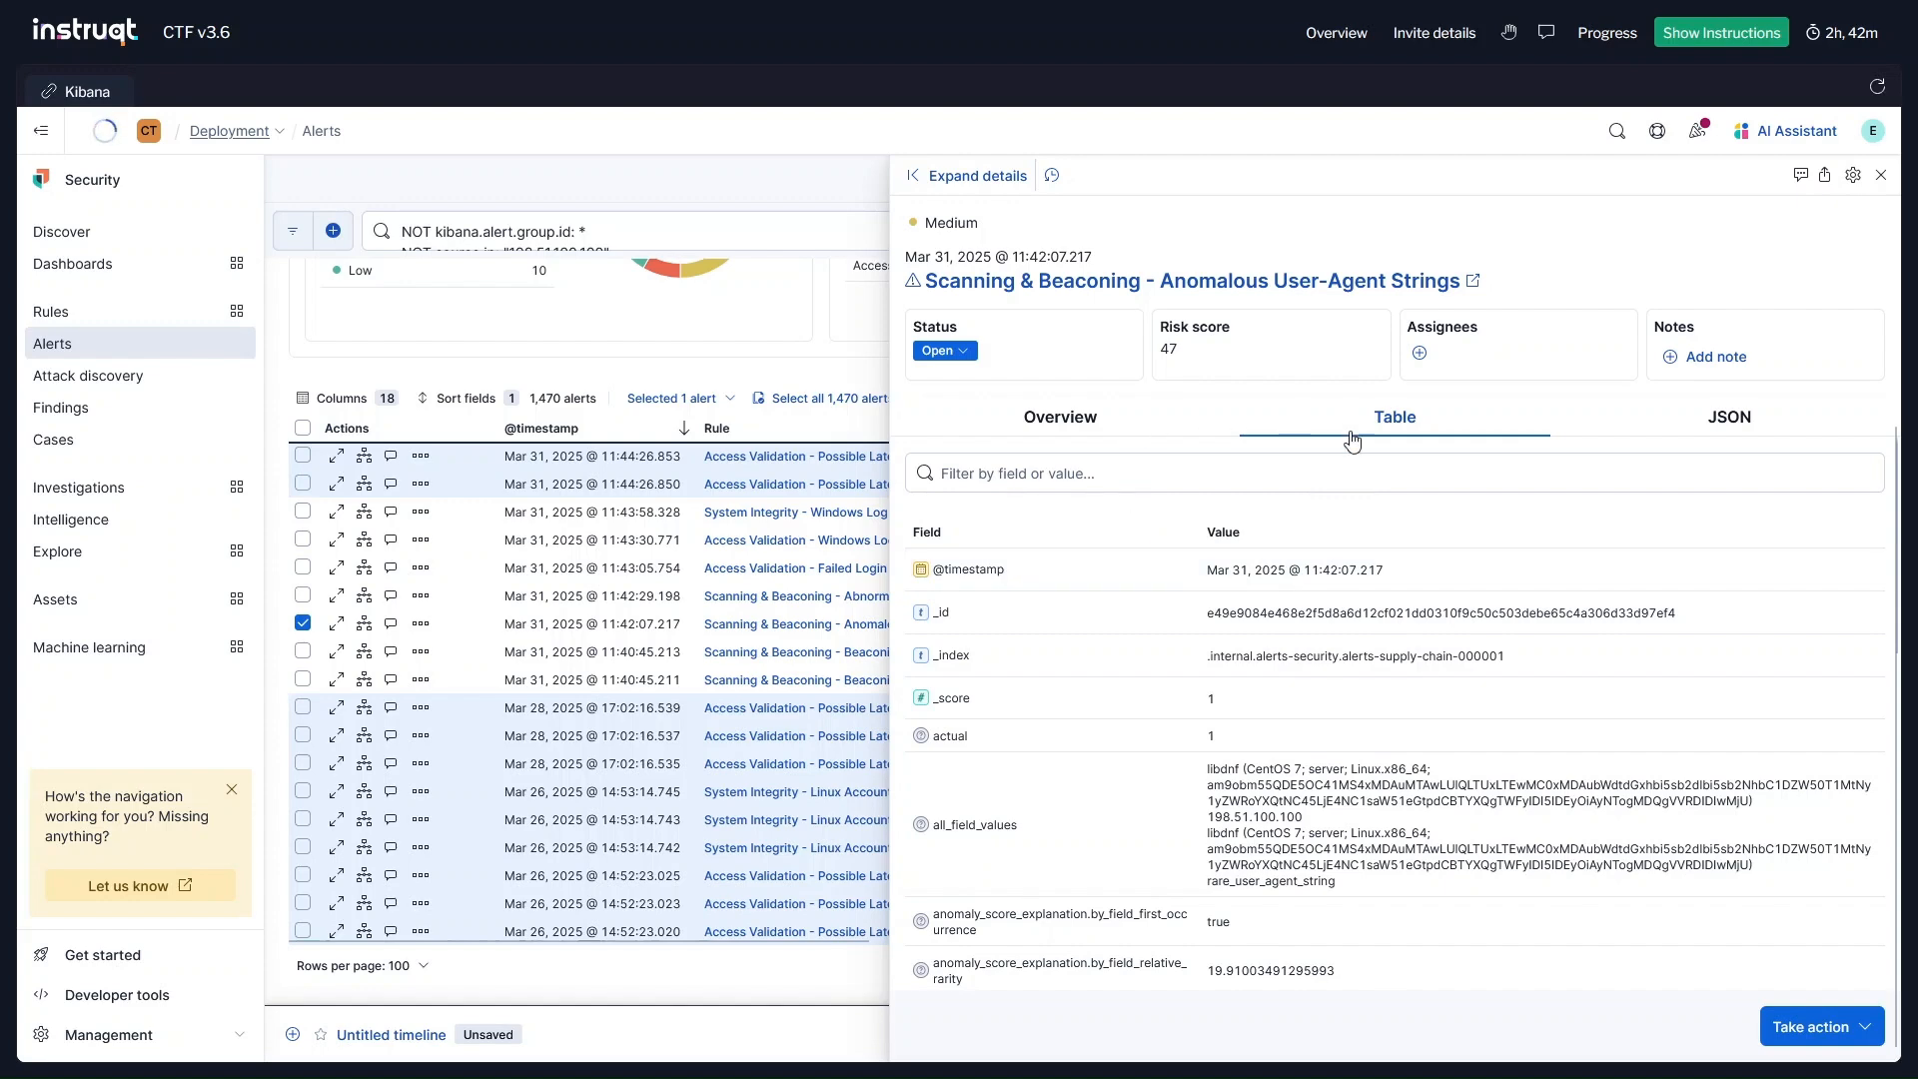
# Filter the alert's field table by "all_fi" and copy the full value of all_field_values
pyautogui.click(1175, 468)
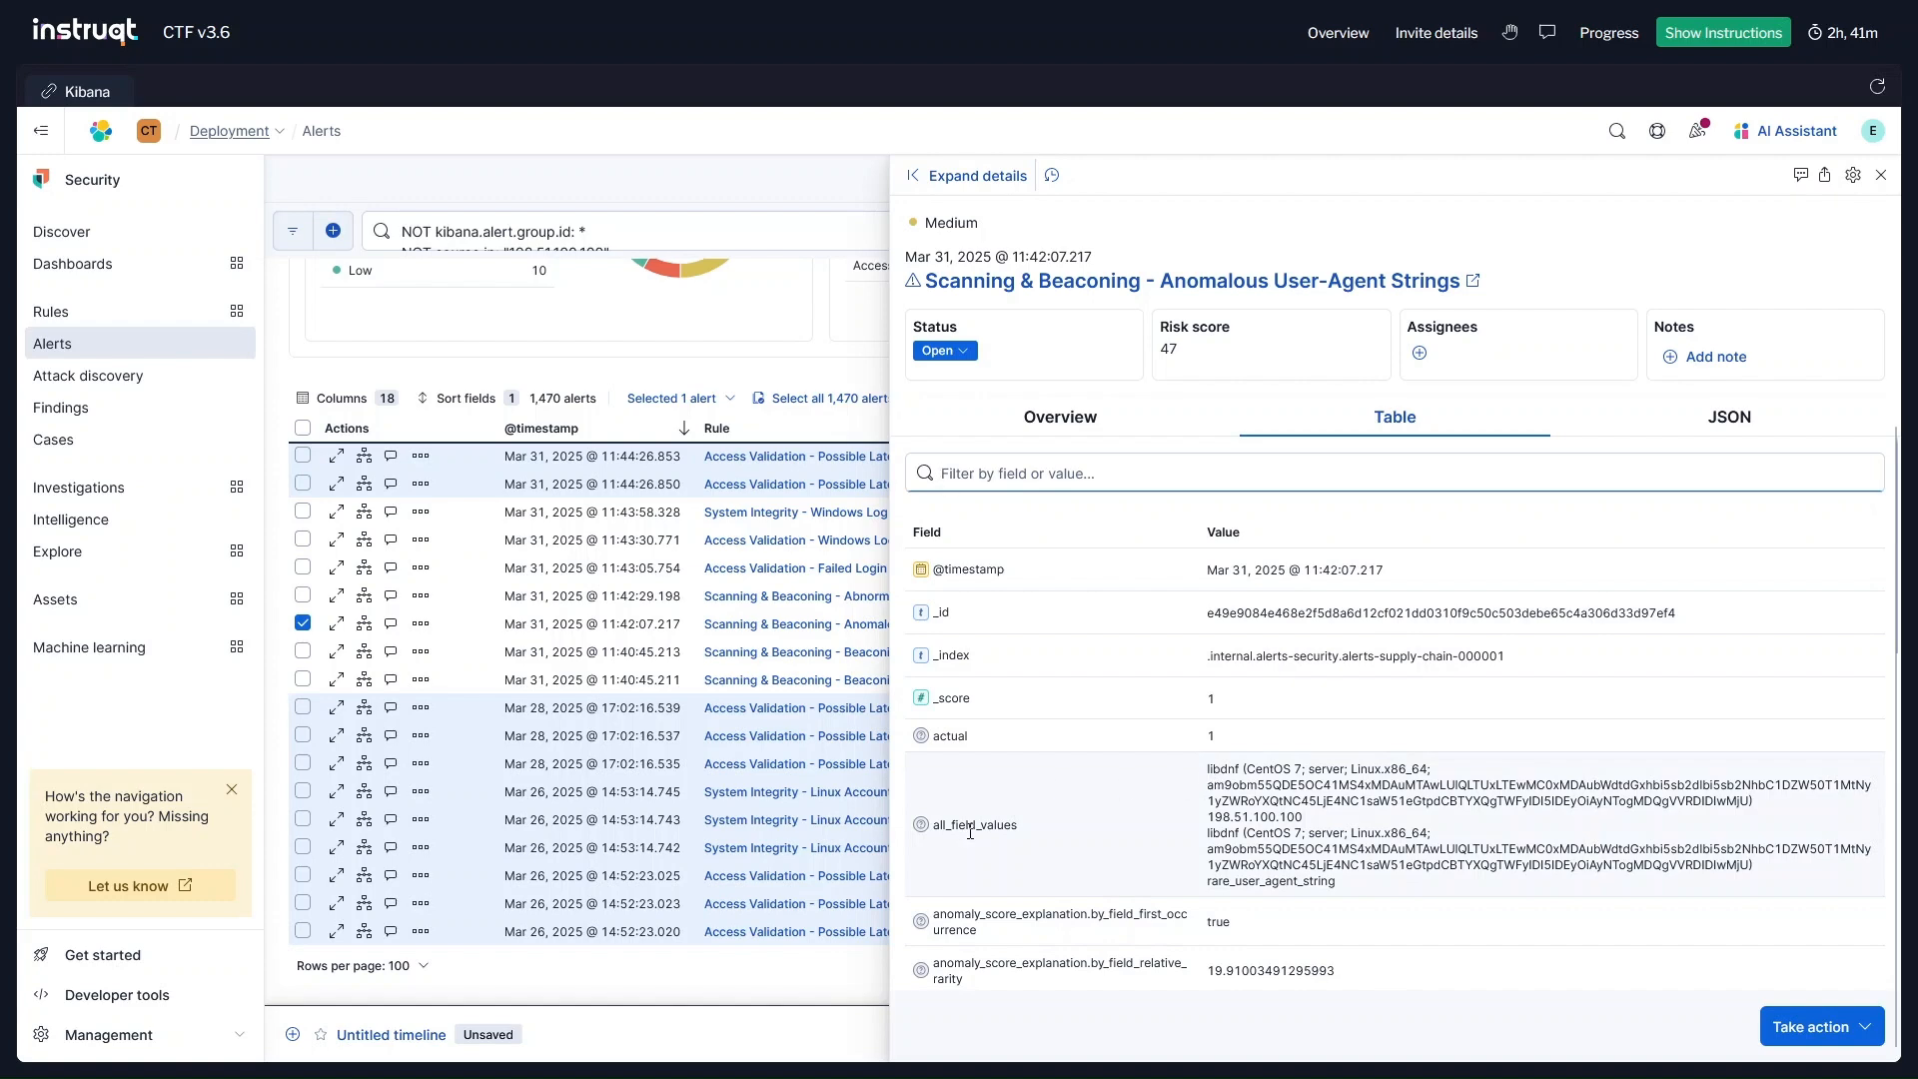
pyautogui.write('all_fi')
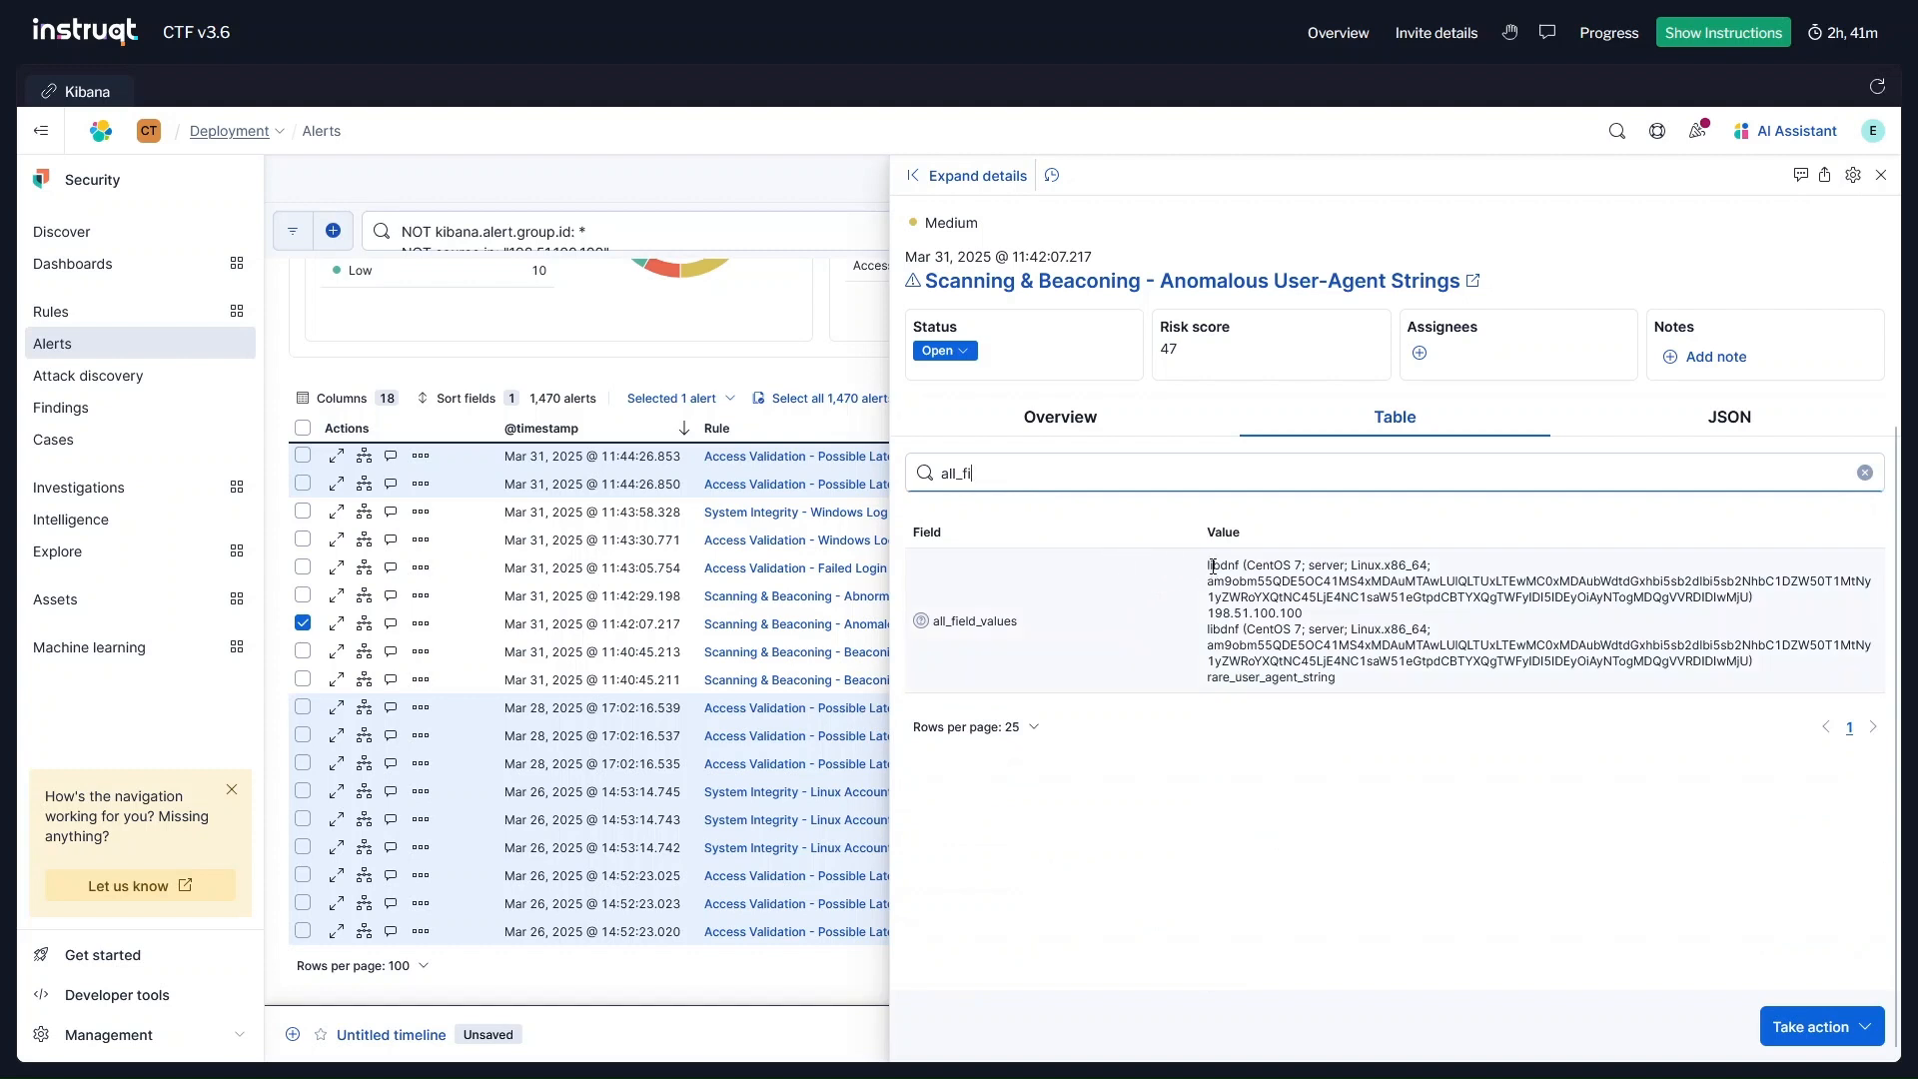
pyautogui.moveTo(1209, 568); pyautogui.dragTo(1351, 689)
pyautogui.hotkey('ctrl', 'c')
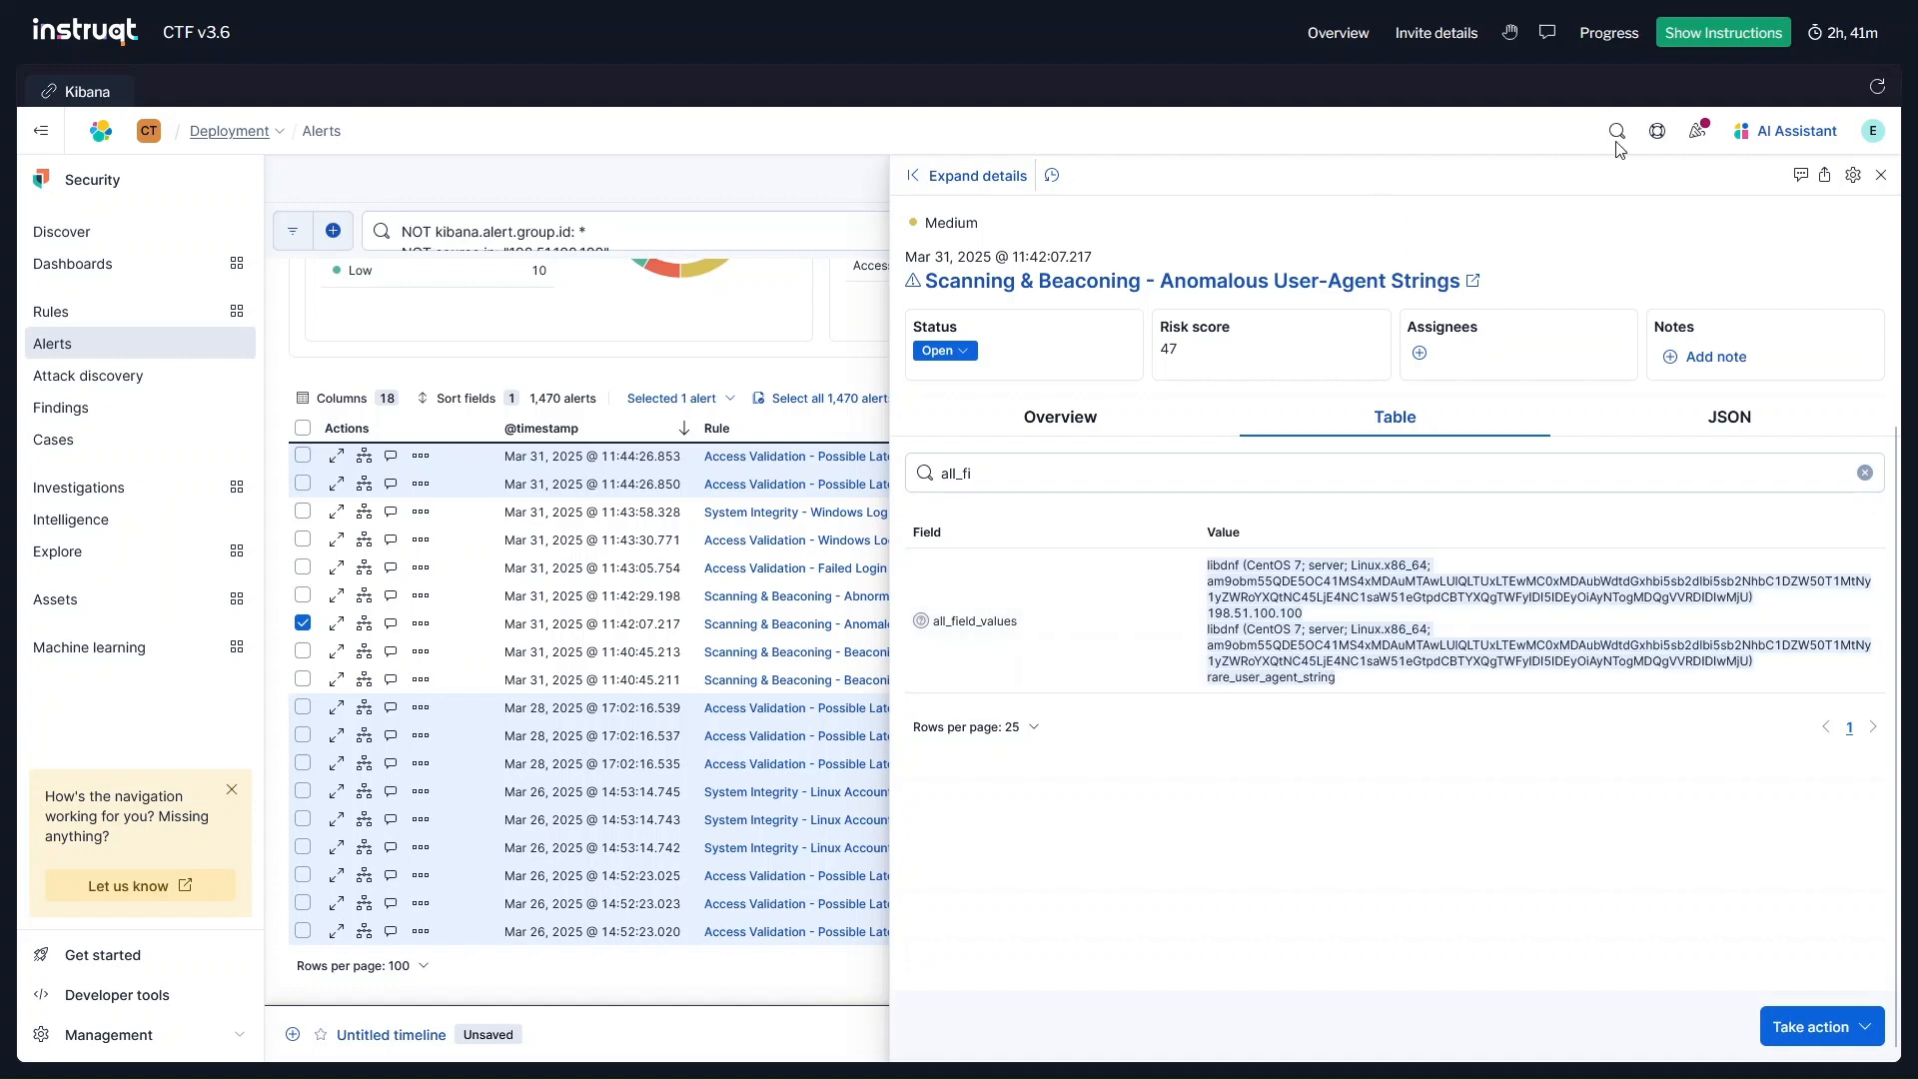
# Open the AI Assistant and reread Challenge 15's decoding instructions and question on the Elastic Security CTF page
pyautogui.click(1798, 145)
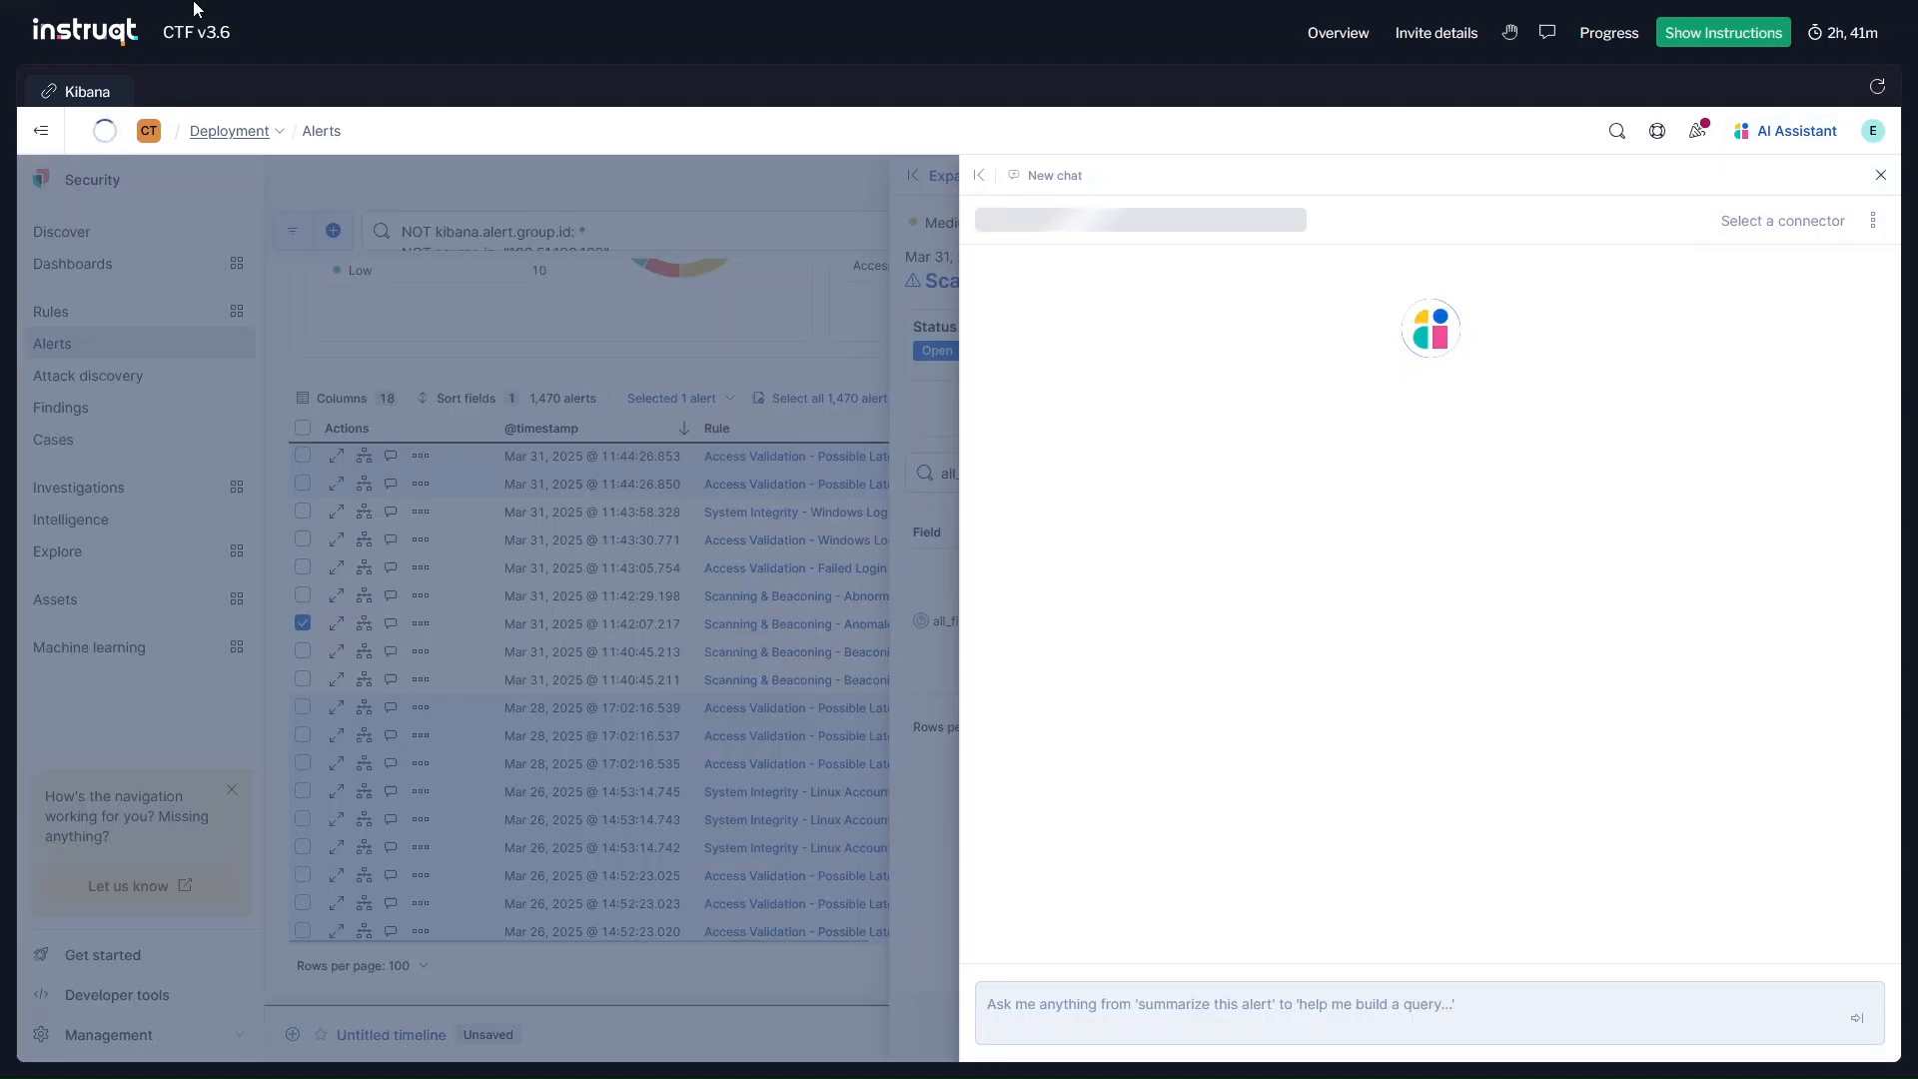
pyautogui.click(430, 10)
pyautogui.scroll(-3, 855, 559)
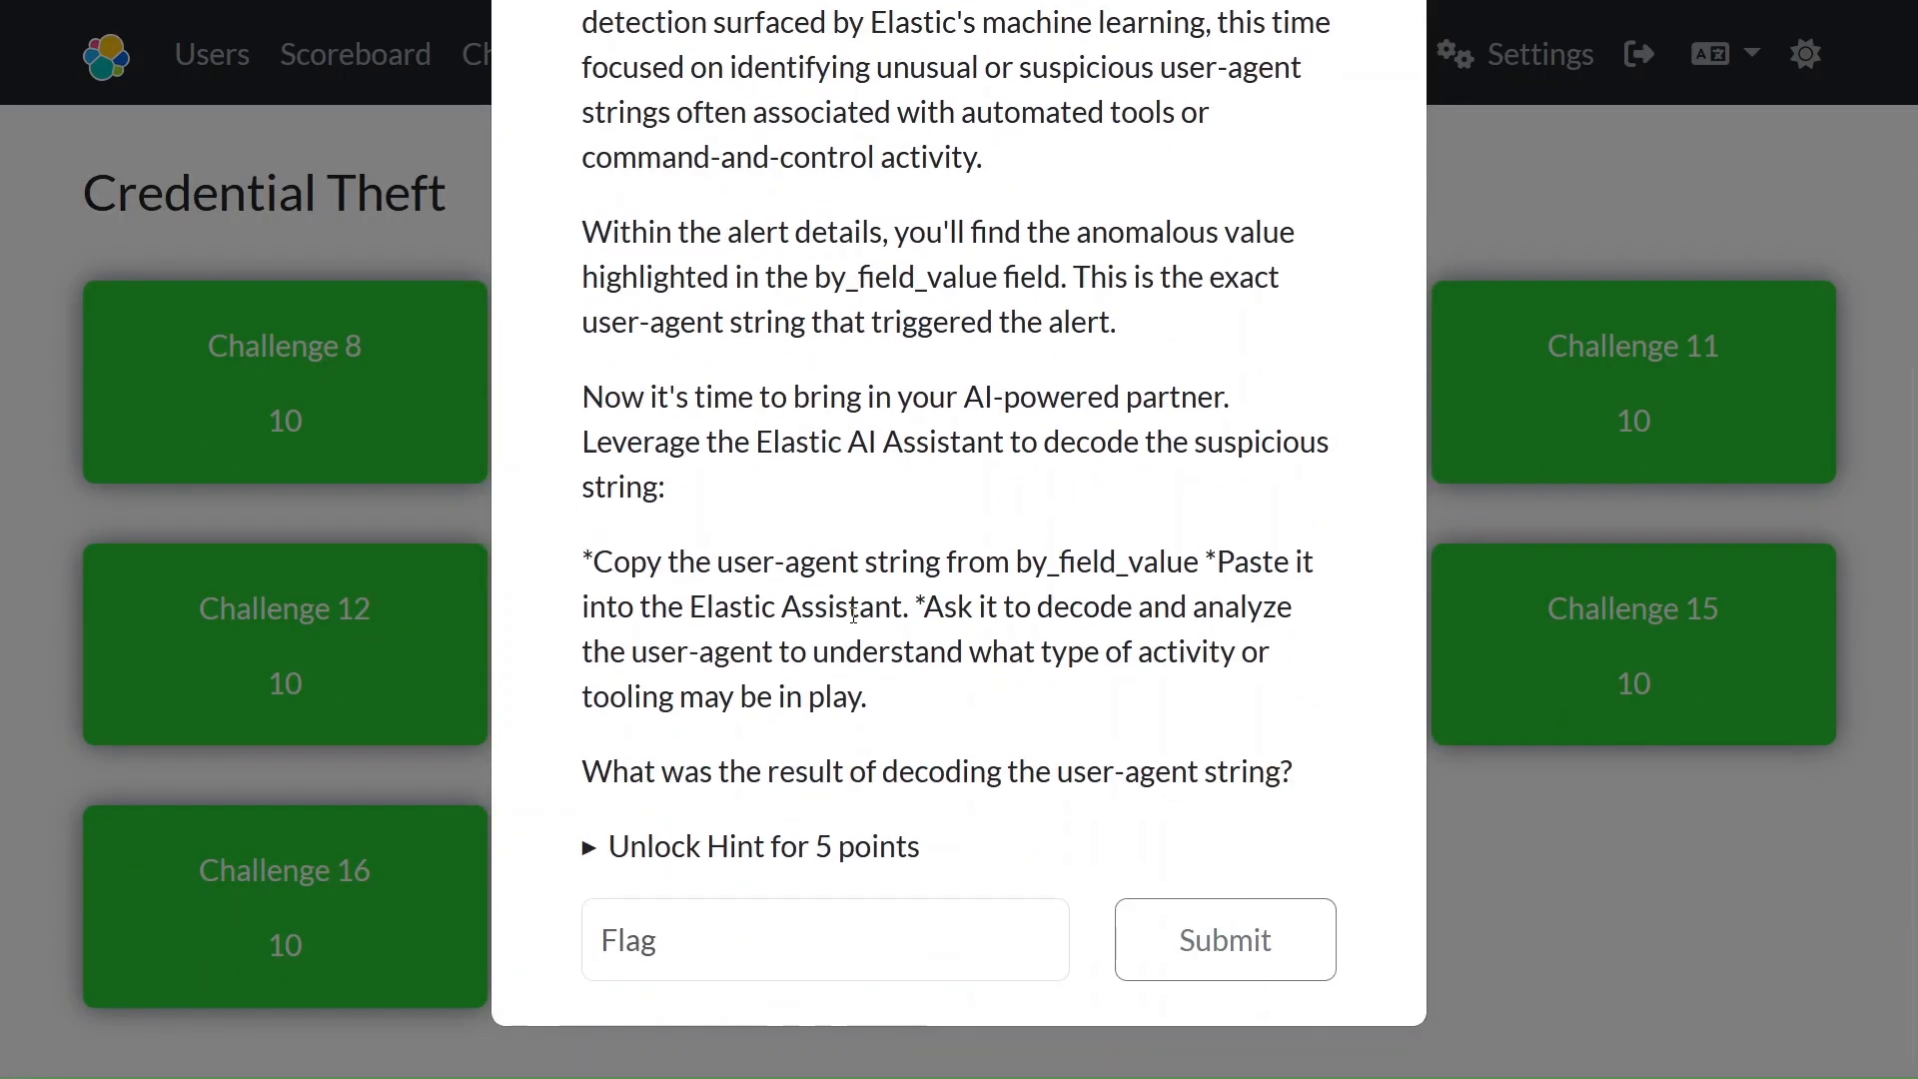
pyautogui.moveTo(497, 5)
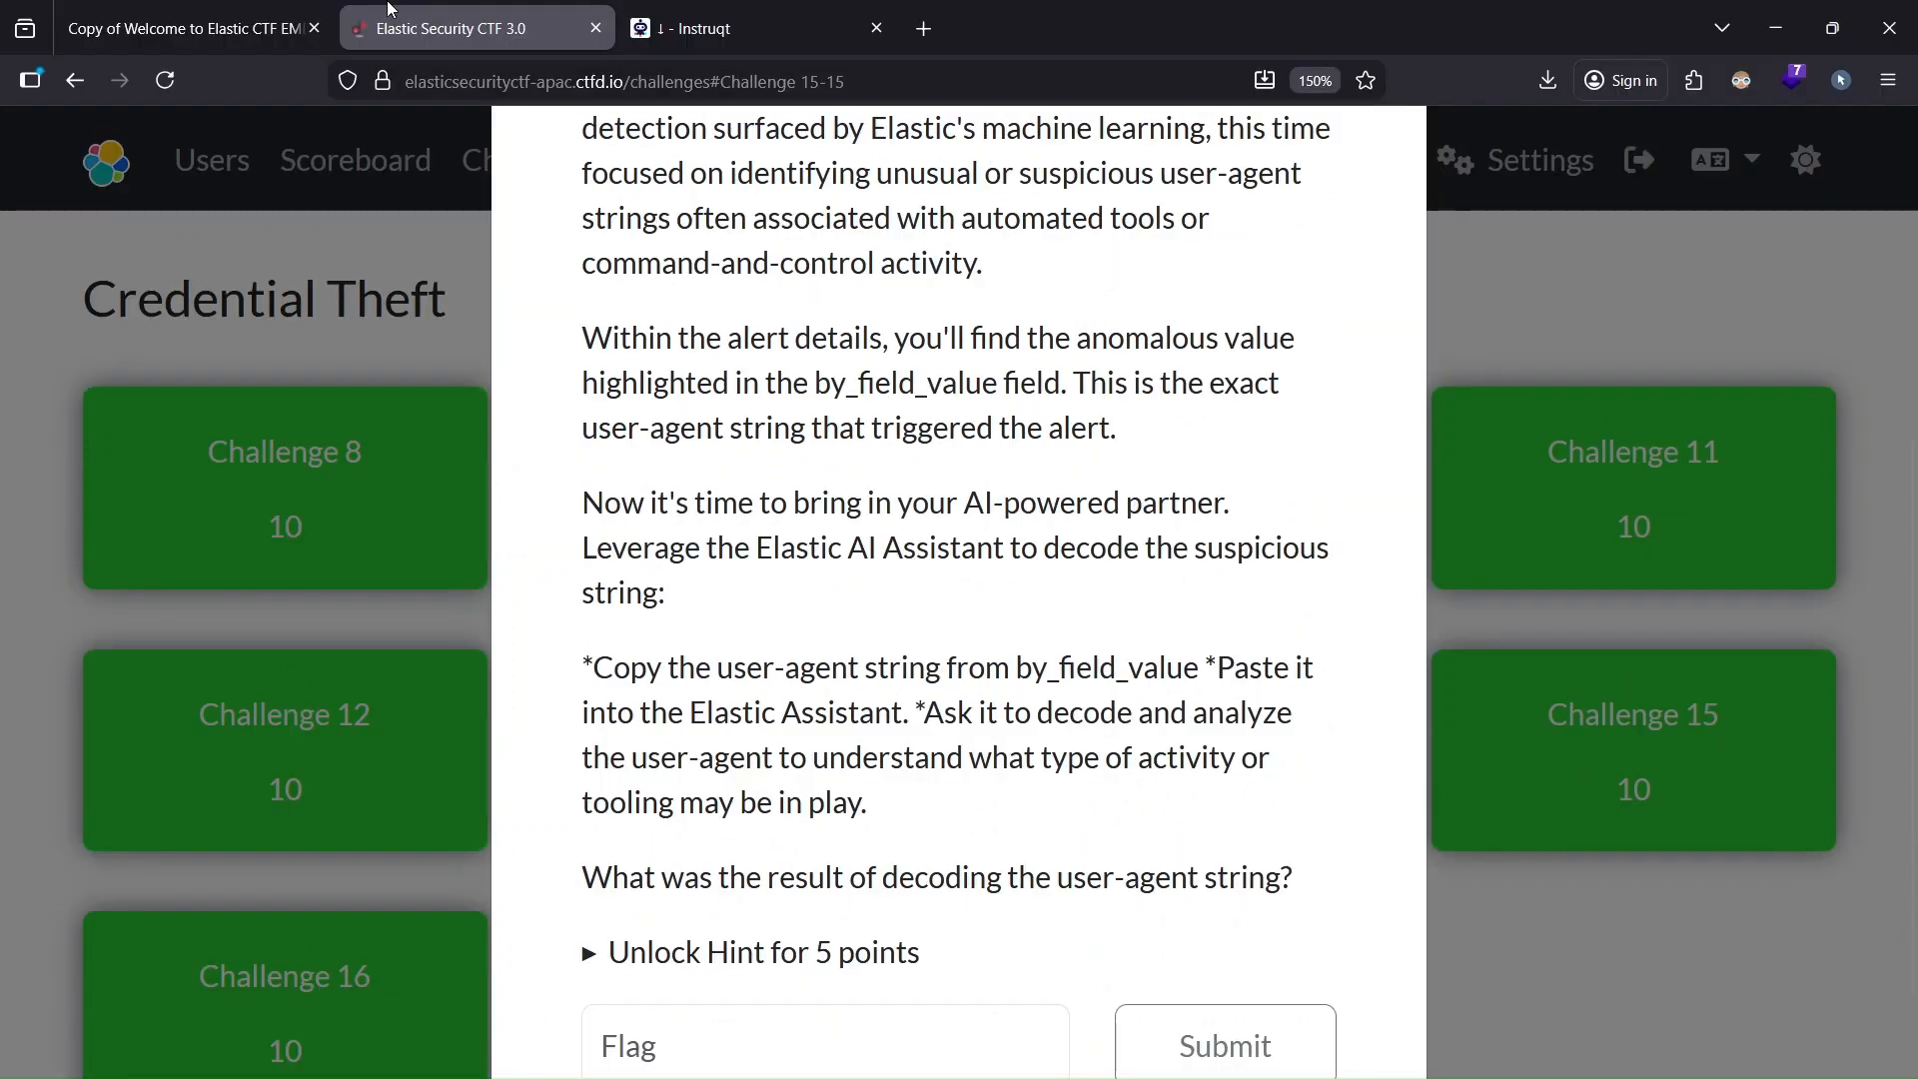
pyautogui.click(175, 9)
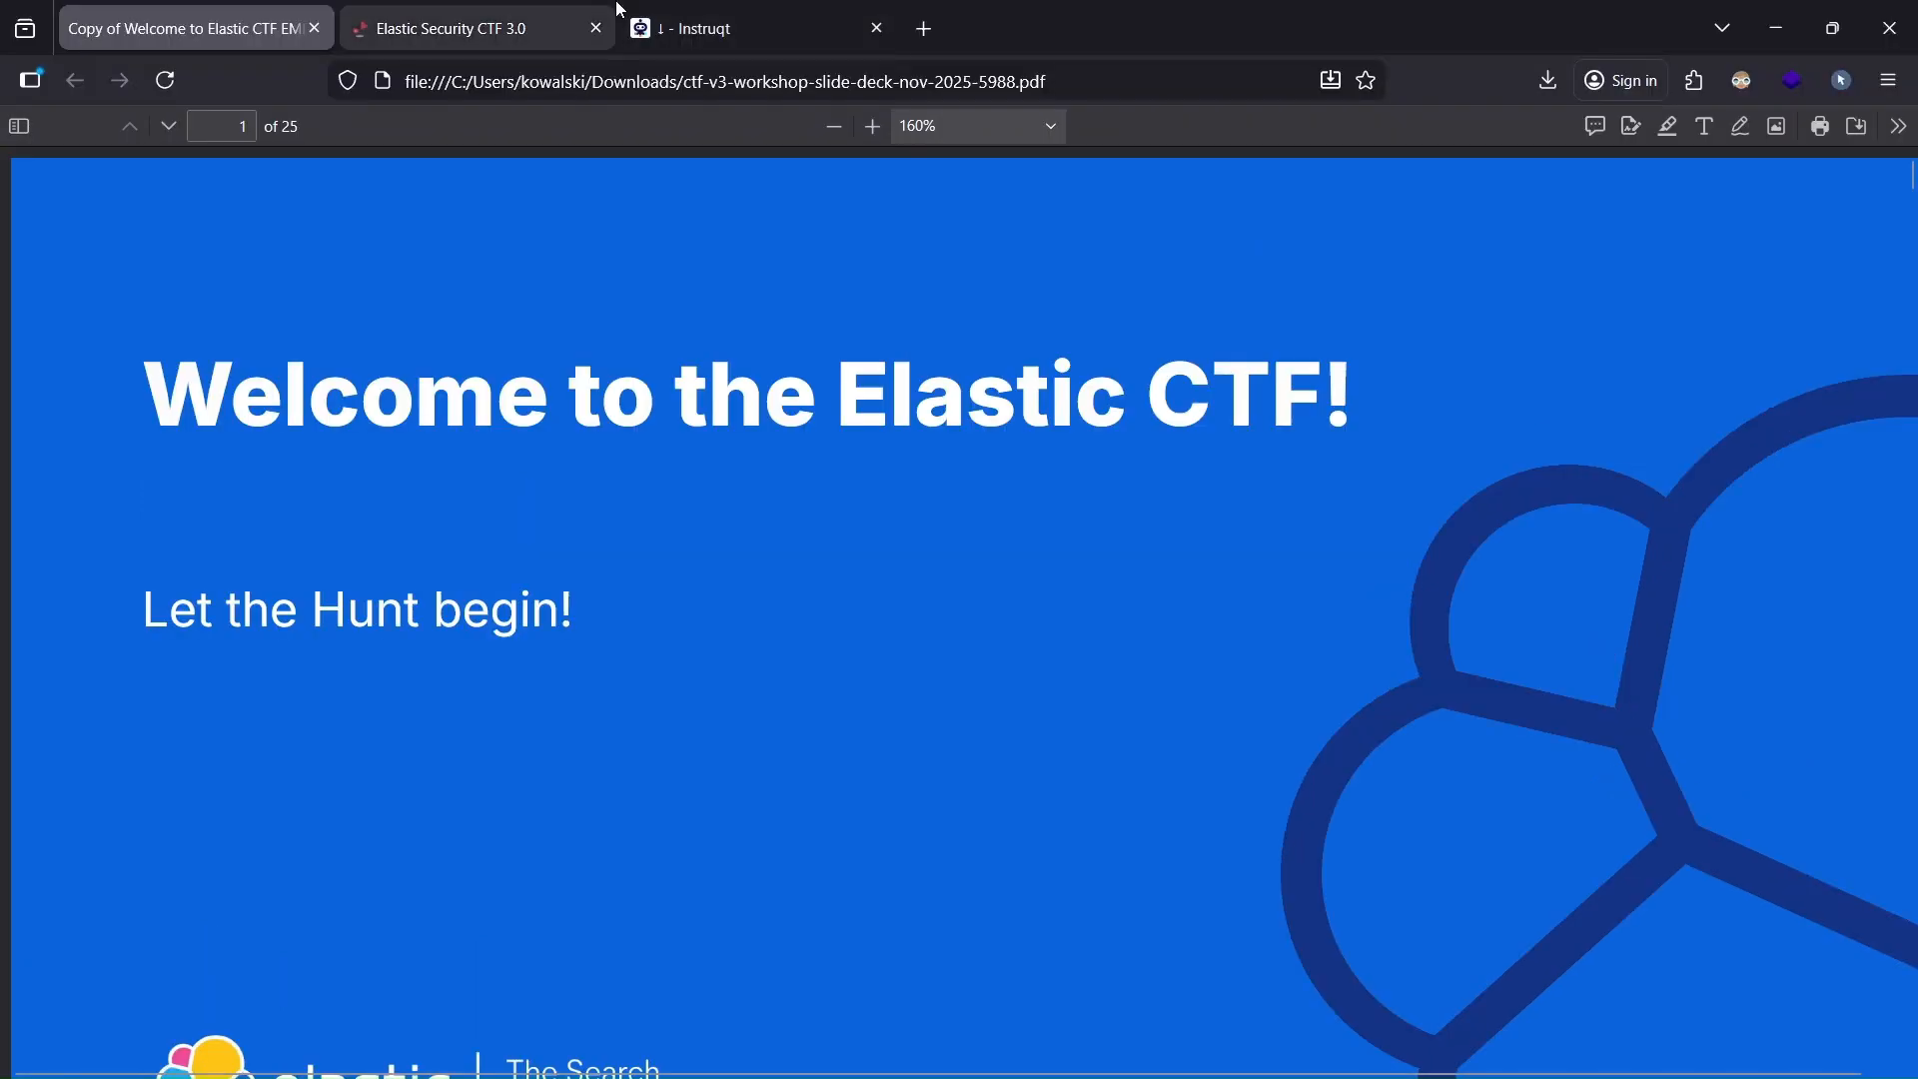
# Write the assistant prompt "help us analyze and decode the following user-agent string and inform us about what activity or tooling is in ply:"
pyautogui.click(731, 10)
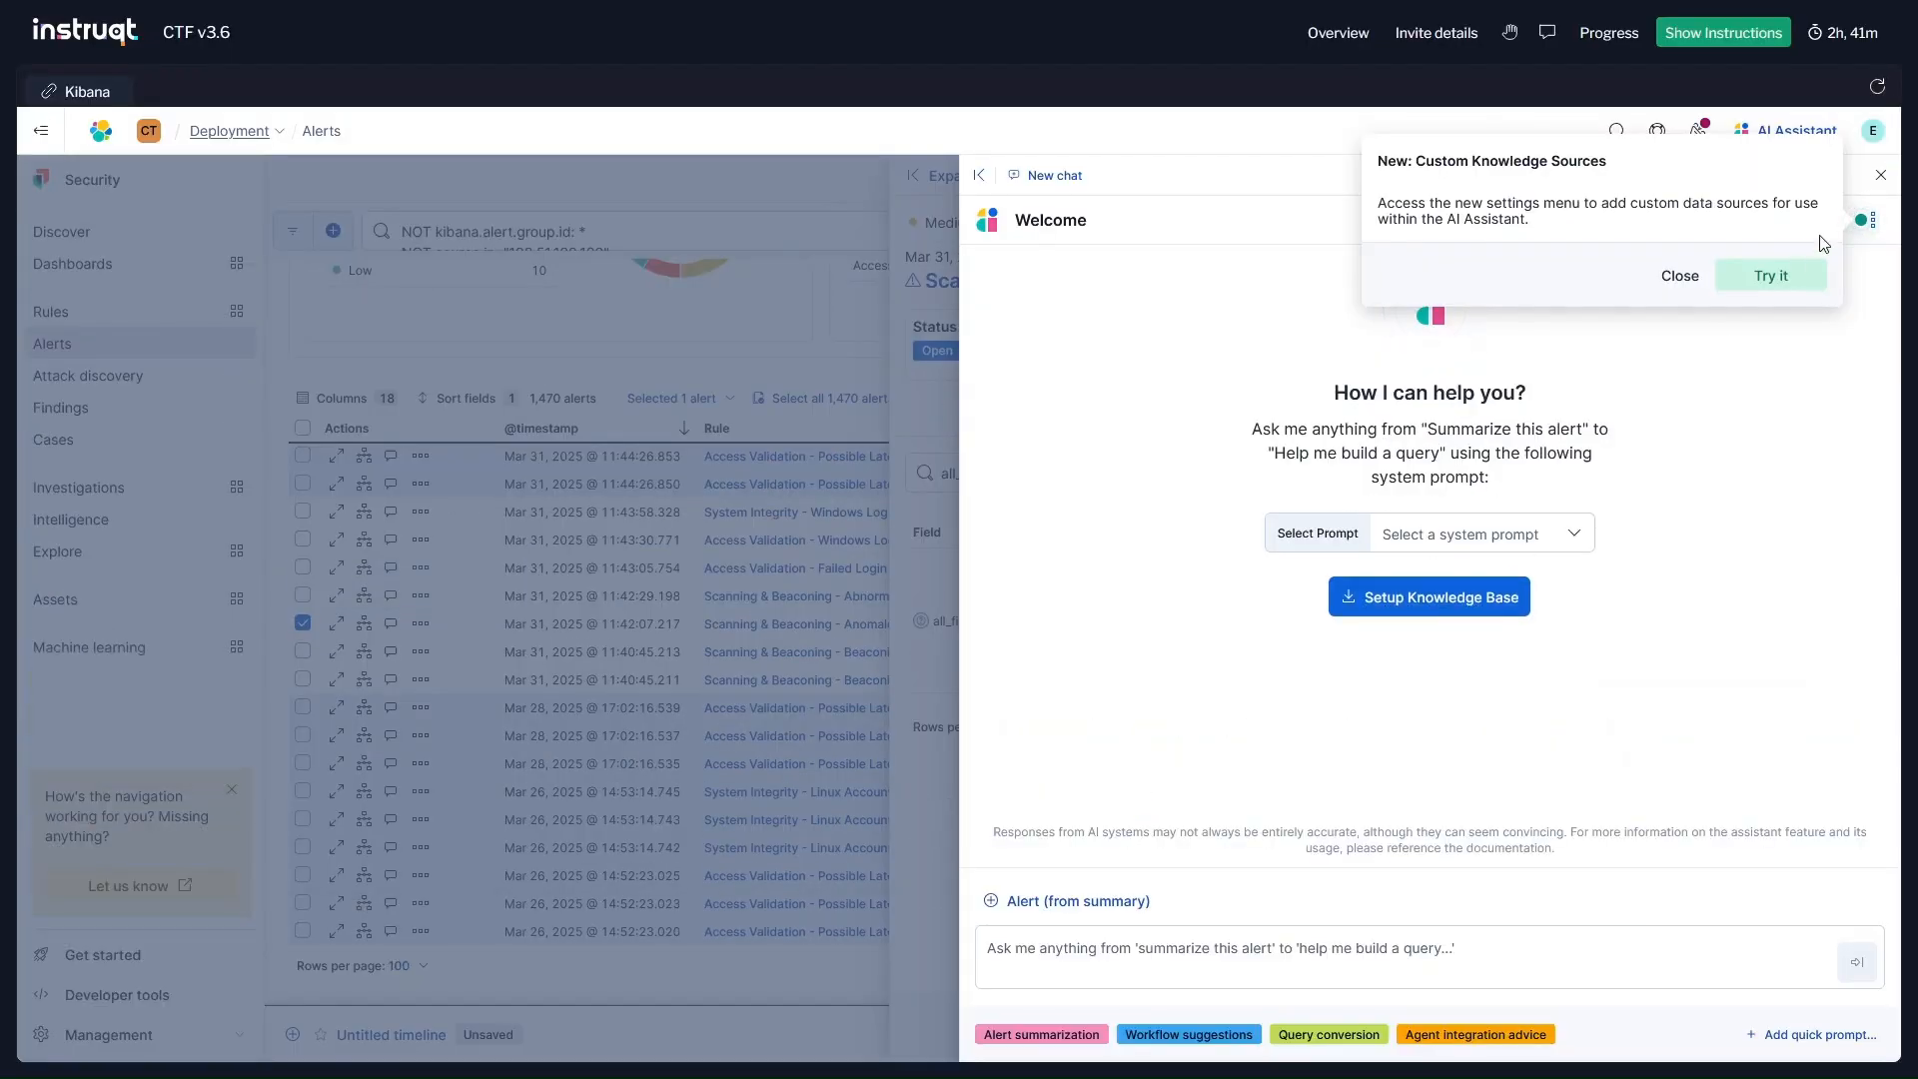
pyautogui.click(1680, 276)
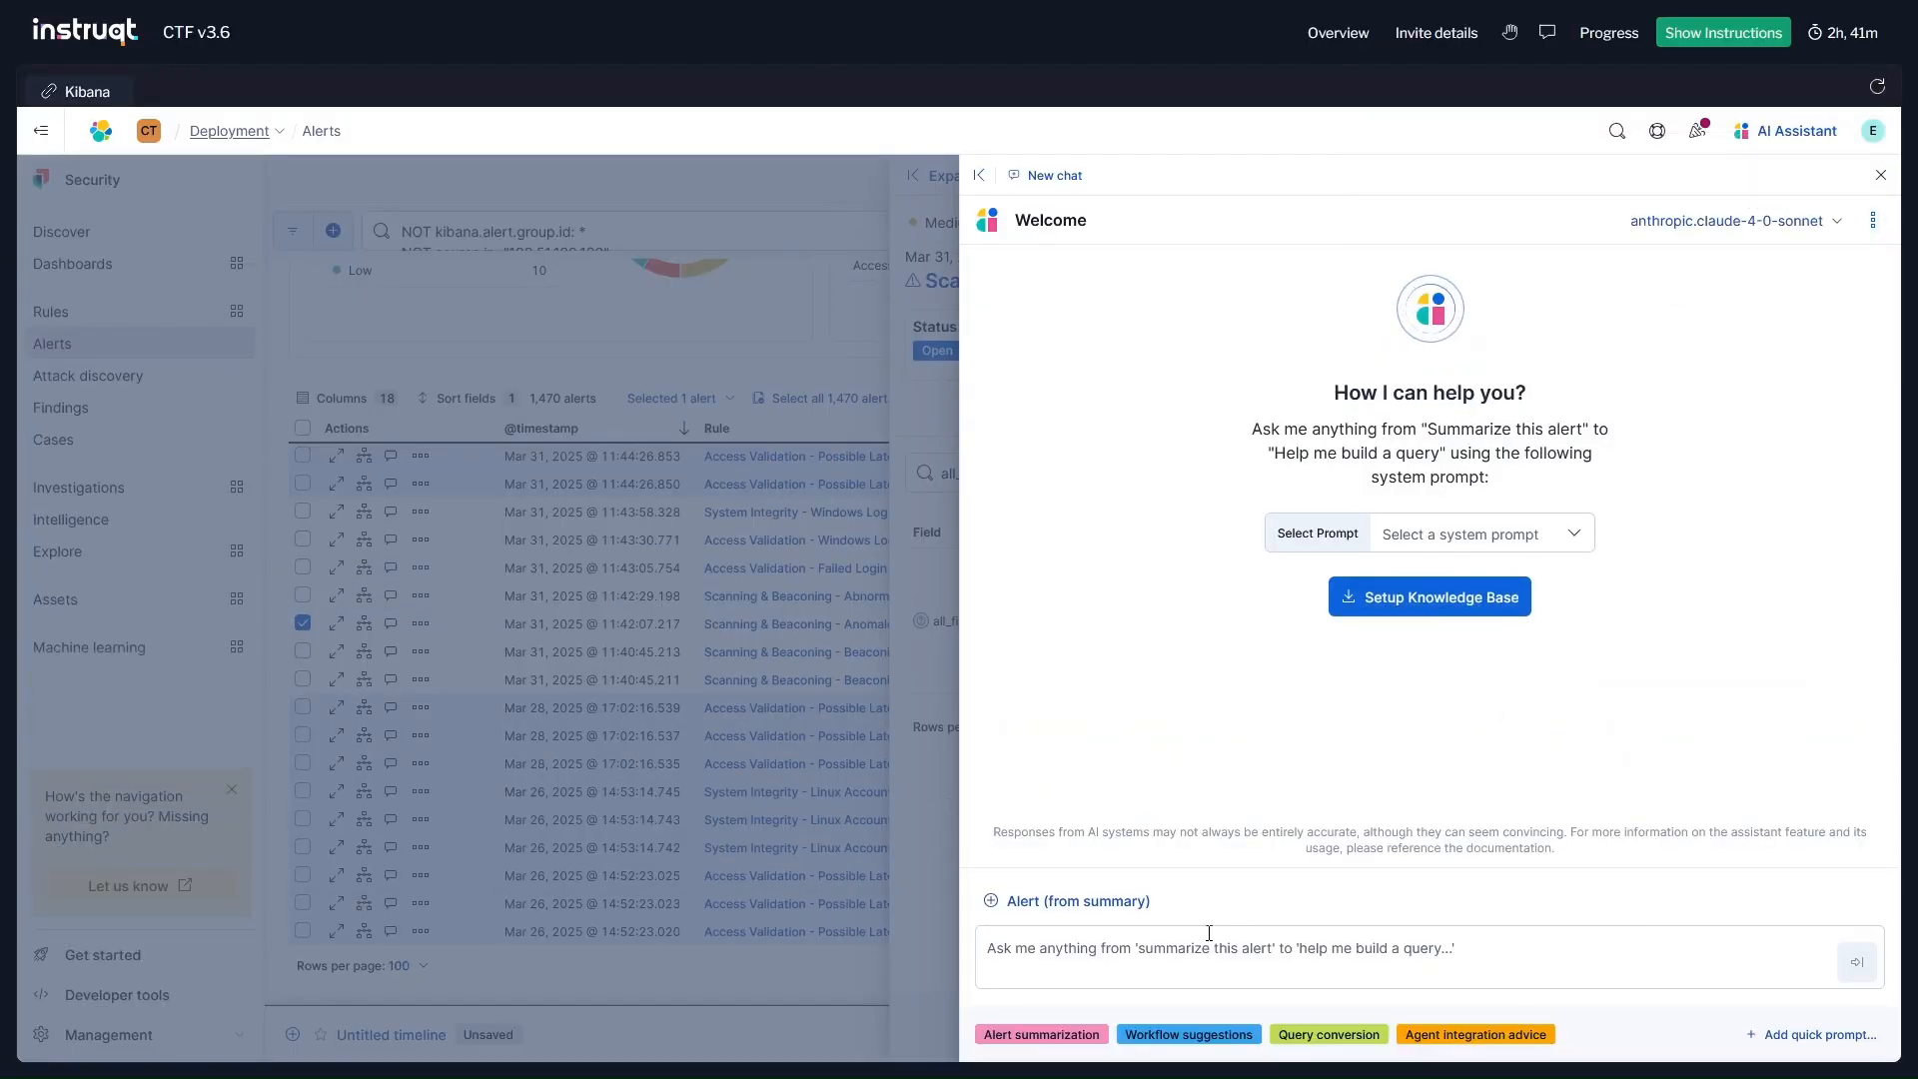
pyautogui.click(1183, 956)
pyautogui.write('he')
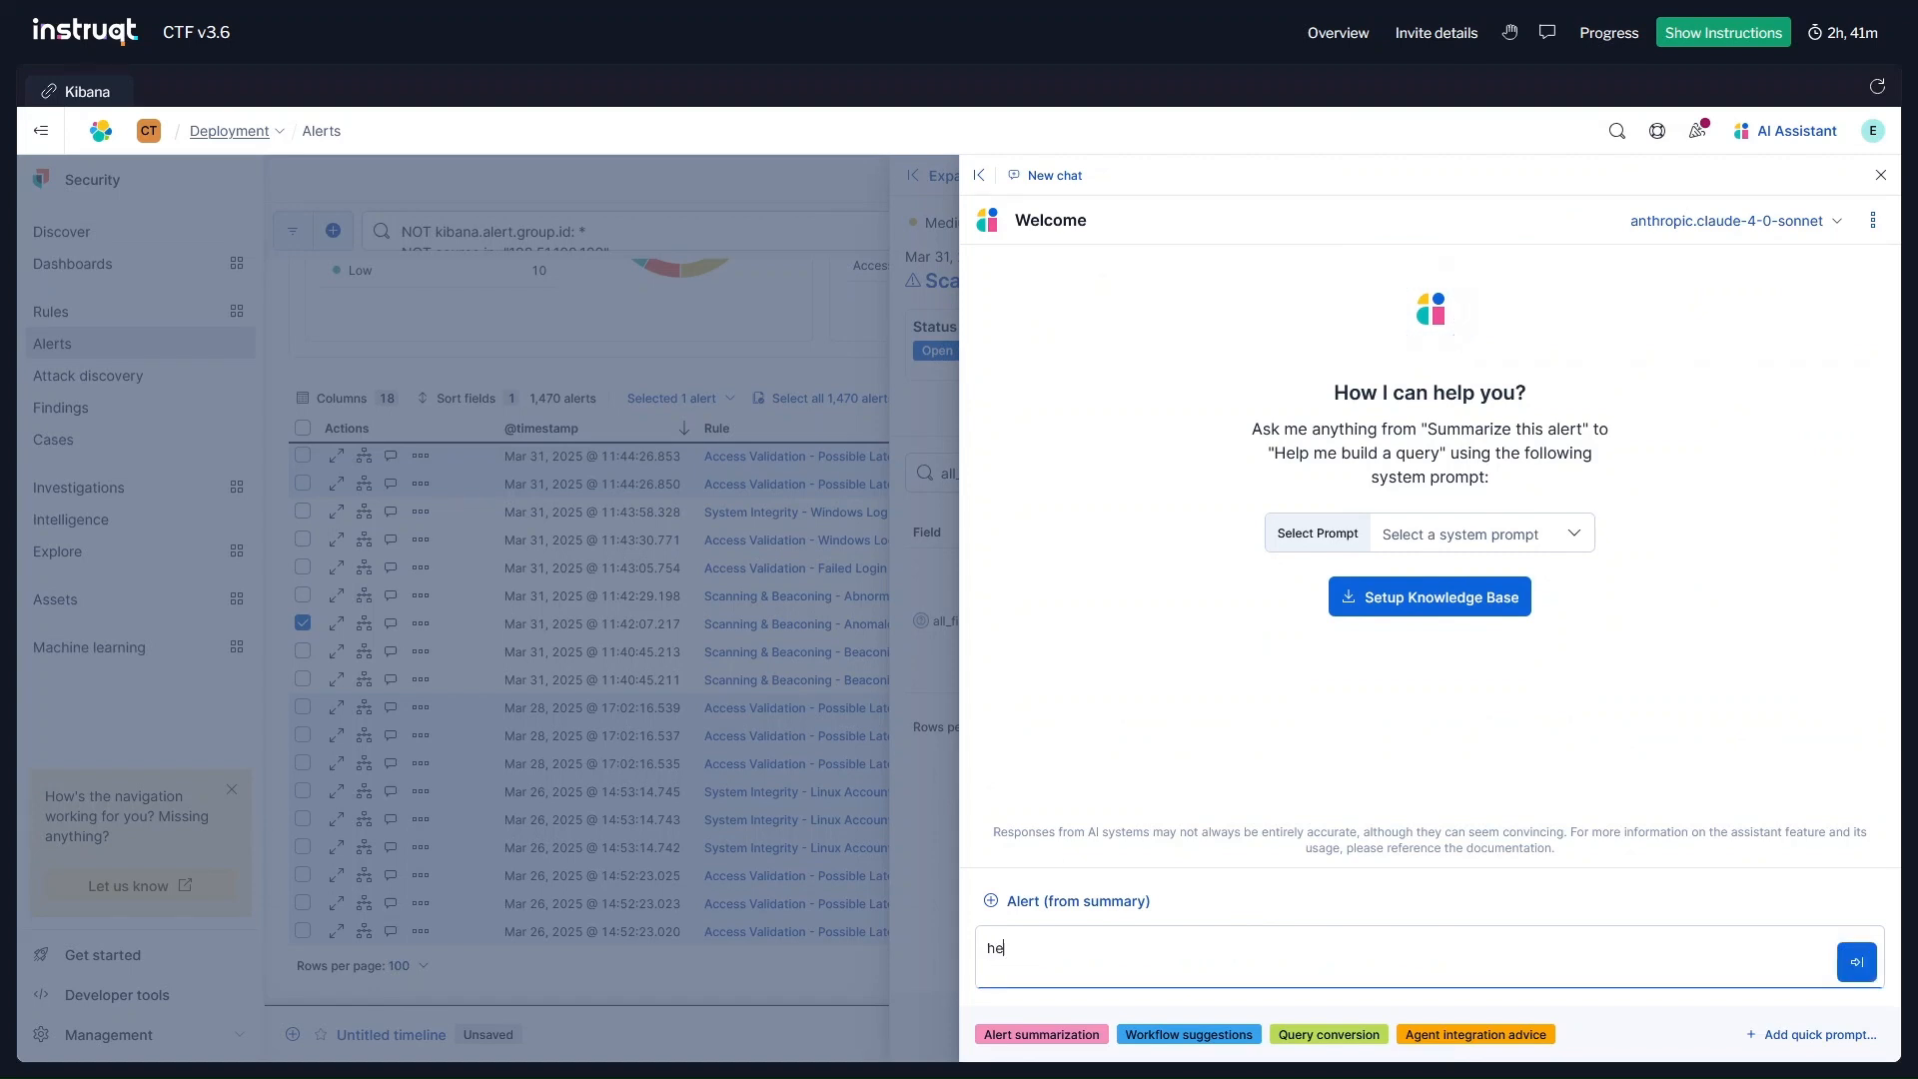
pyautogui.write('lp us analyze and decode the following')
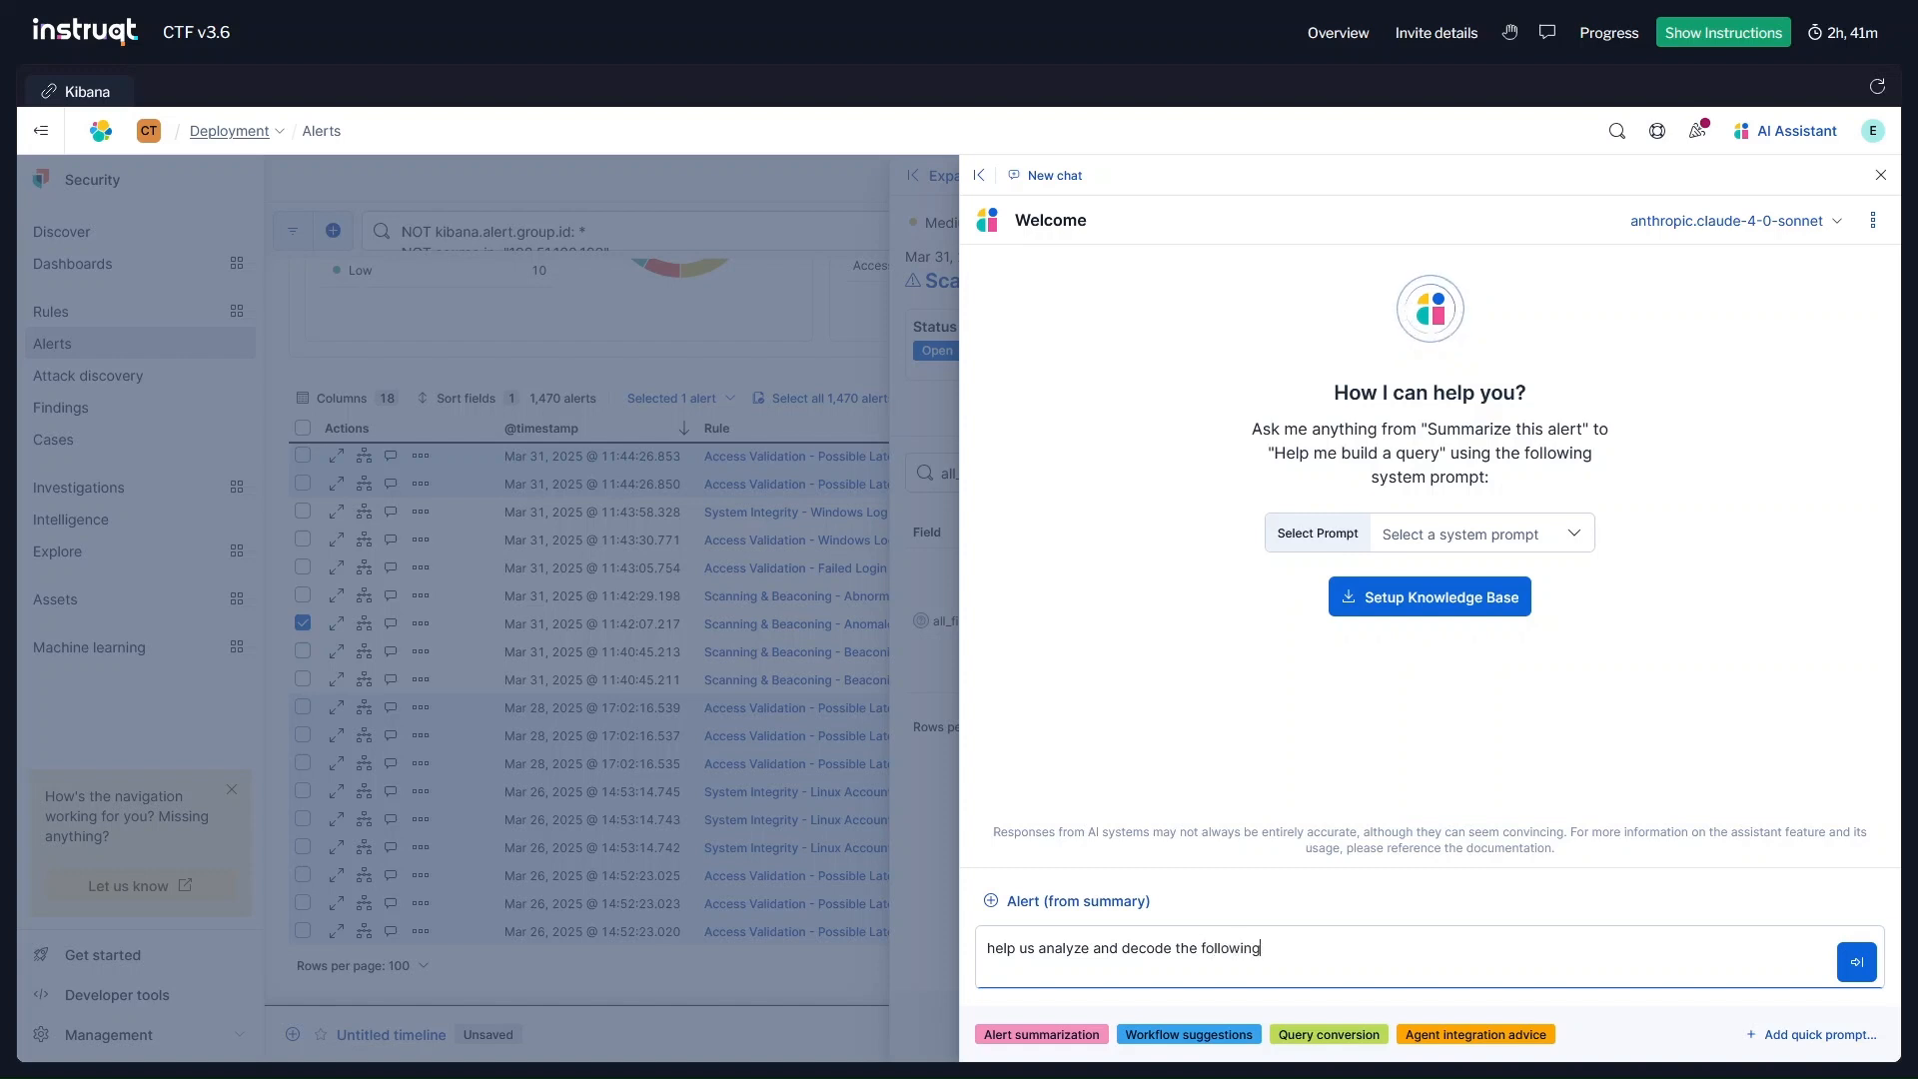
pyautogui.write(' user-agent string and inform us about wh')
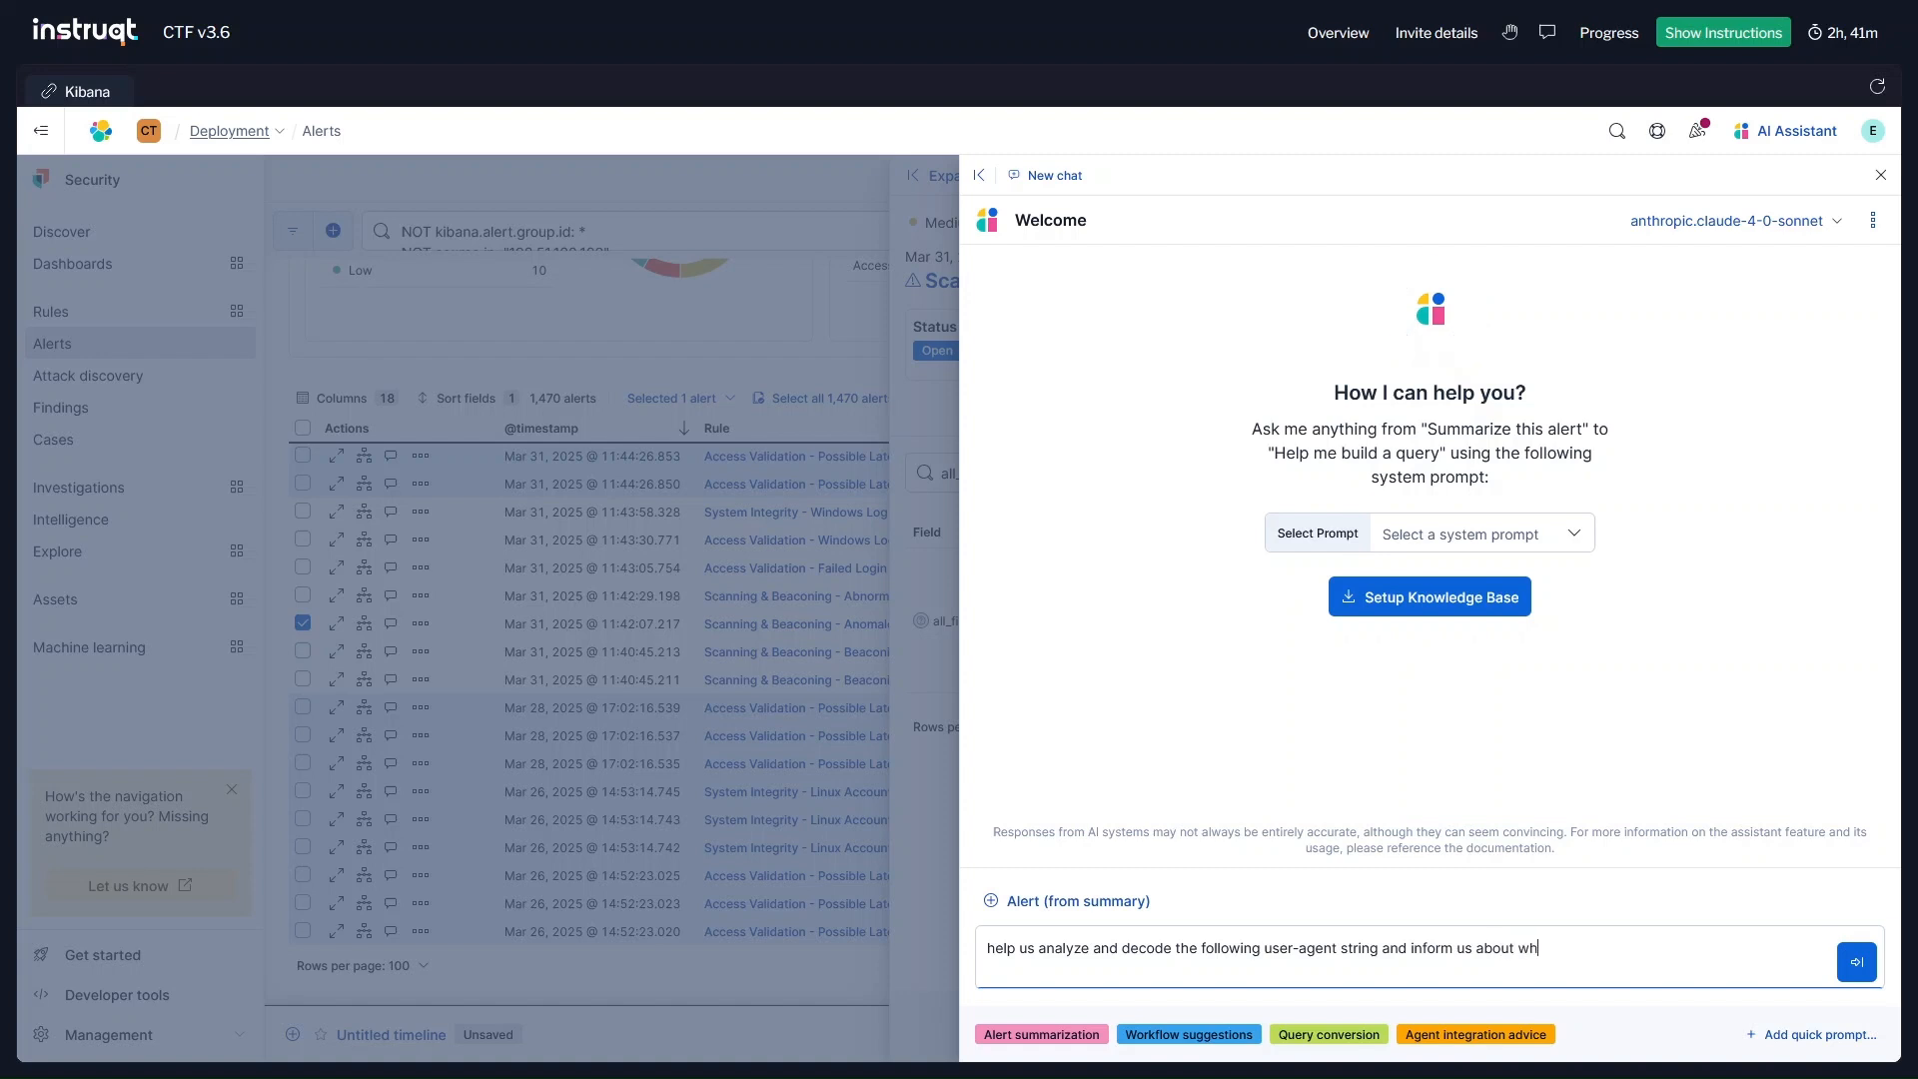
pyautogui.write('at activity or tooling is in ply:')
# Paste the copied all_field_values text below the prompt, separated by a blank line, and send the message
pyautogui.hotkey('shift', 'Return')
pyautogui.hotkey('shift', 'Return')
pyautogui.hotkey('ctrl', 'v')
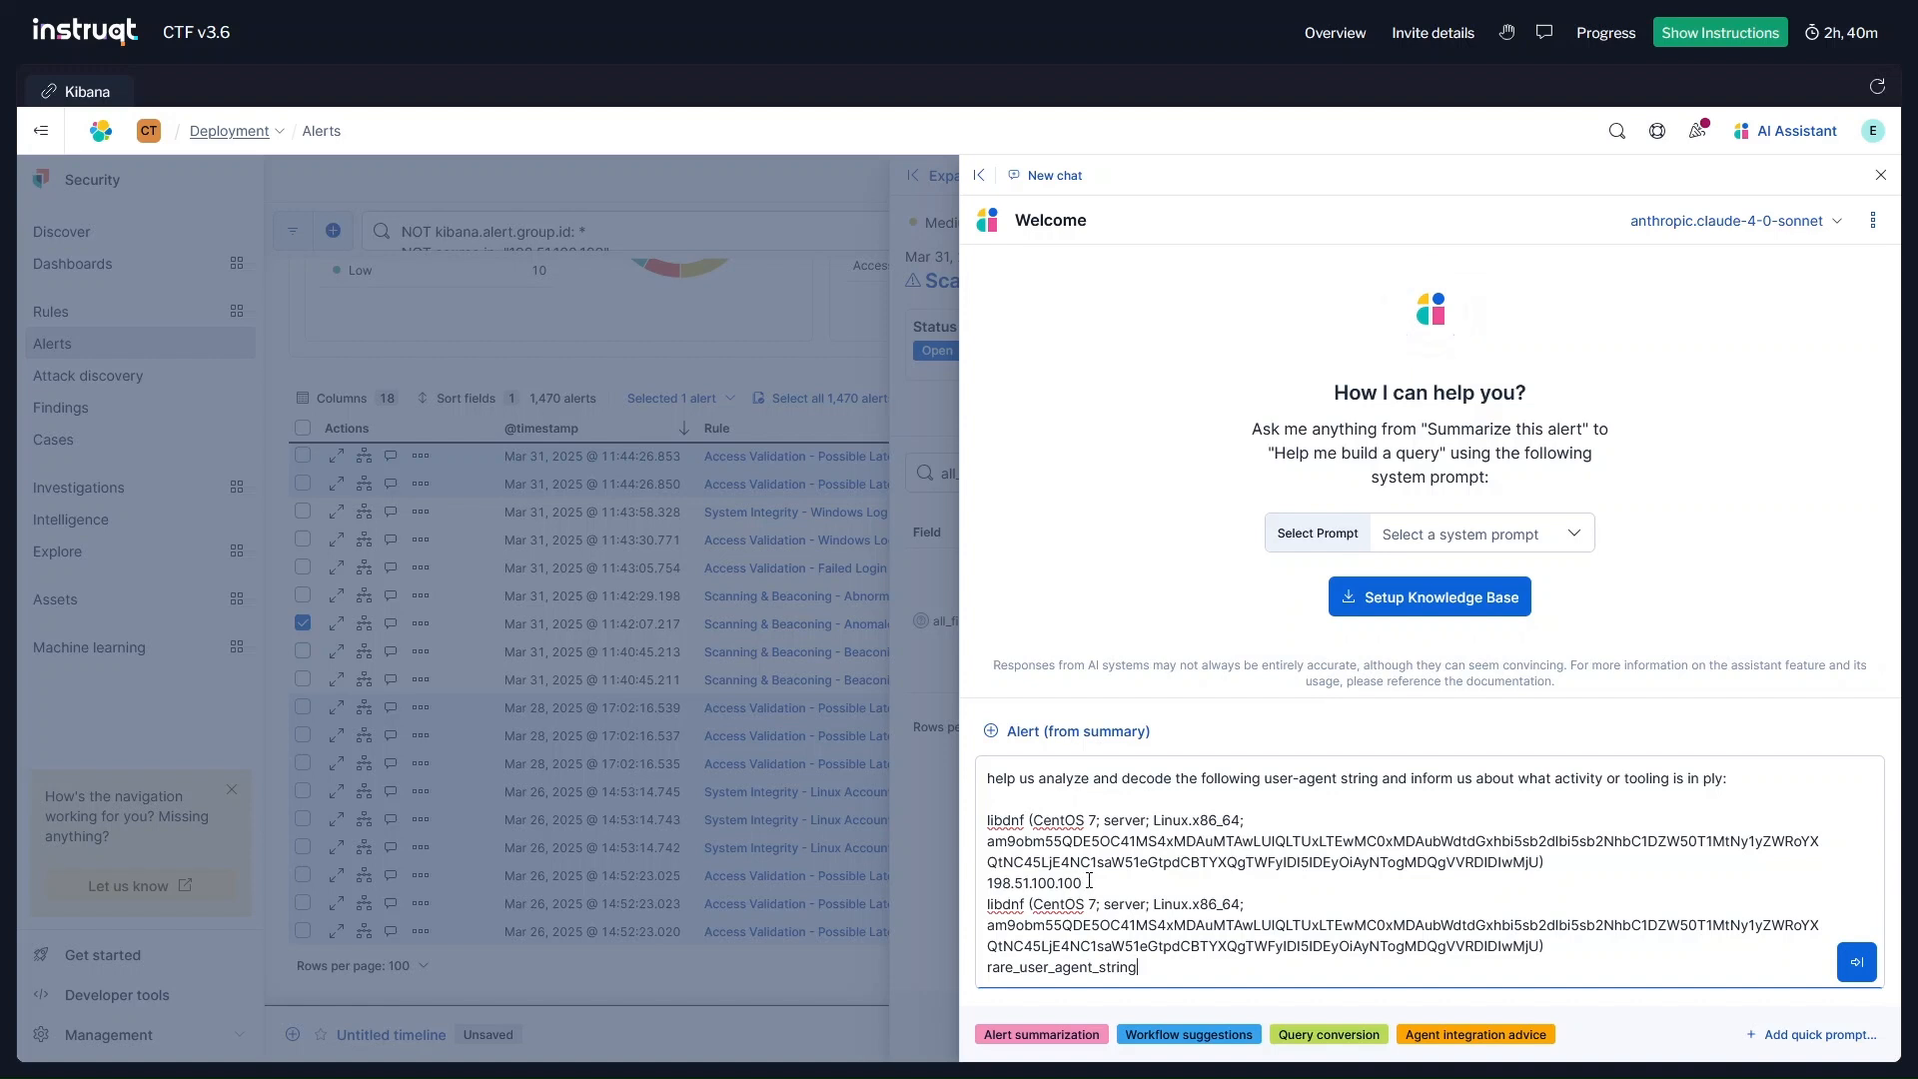
pyautogui.moveTo(1085, 882); pyautogui.dragTo(983, 820)
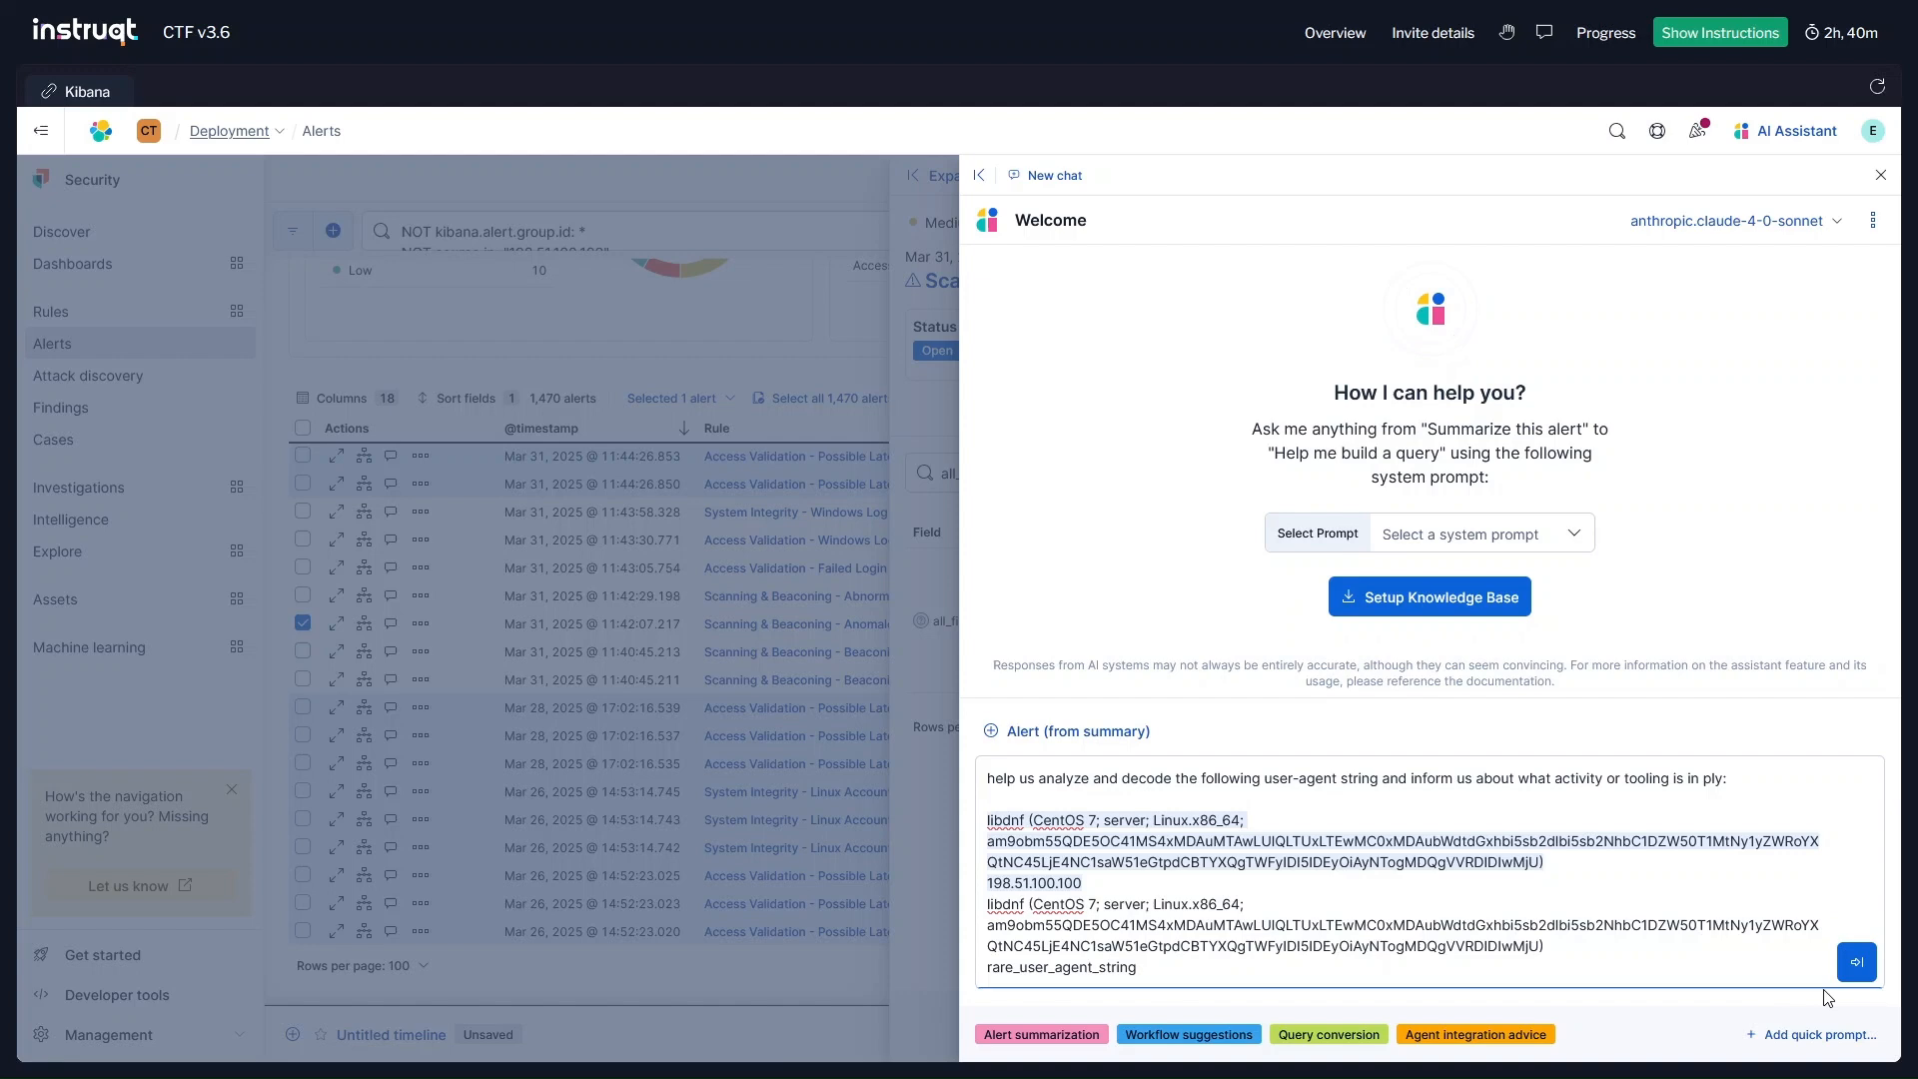
pyautogui.click(1853, 980)
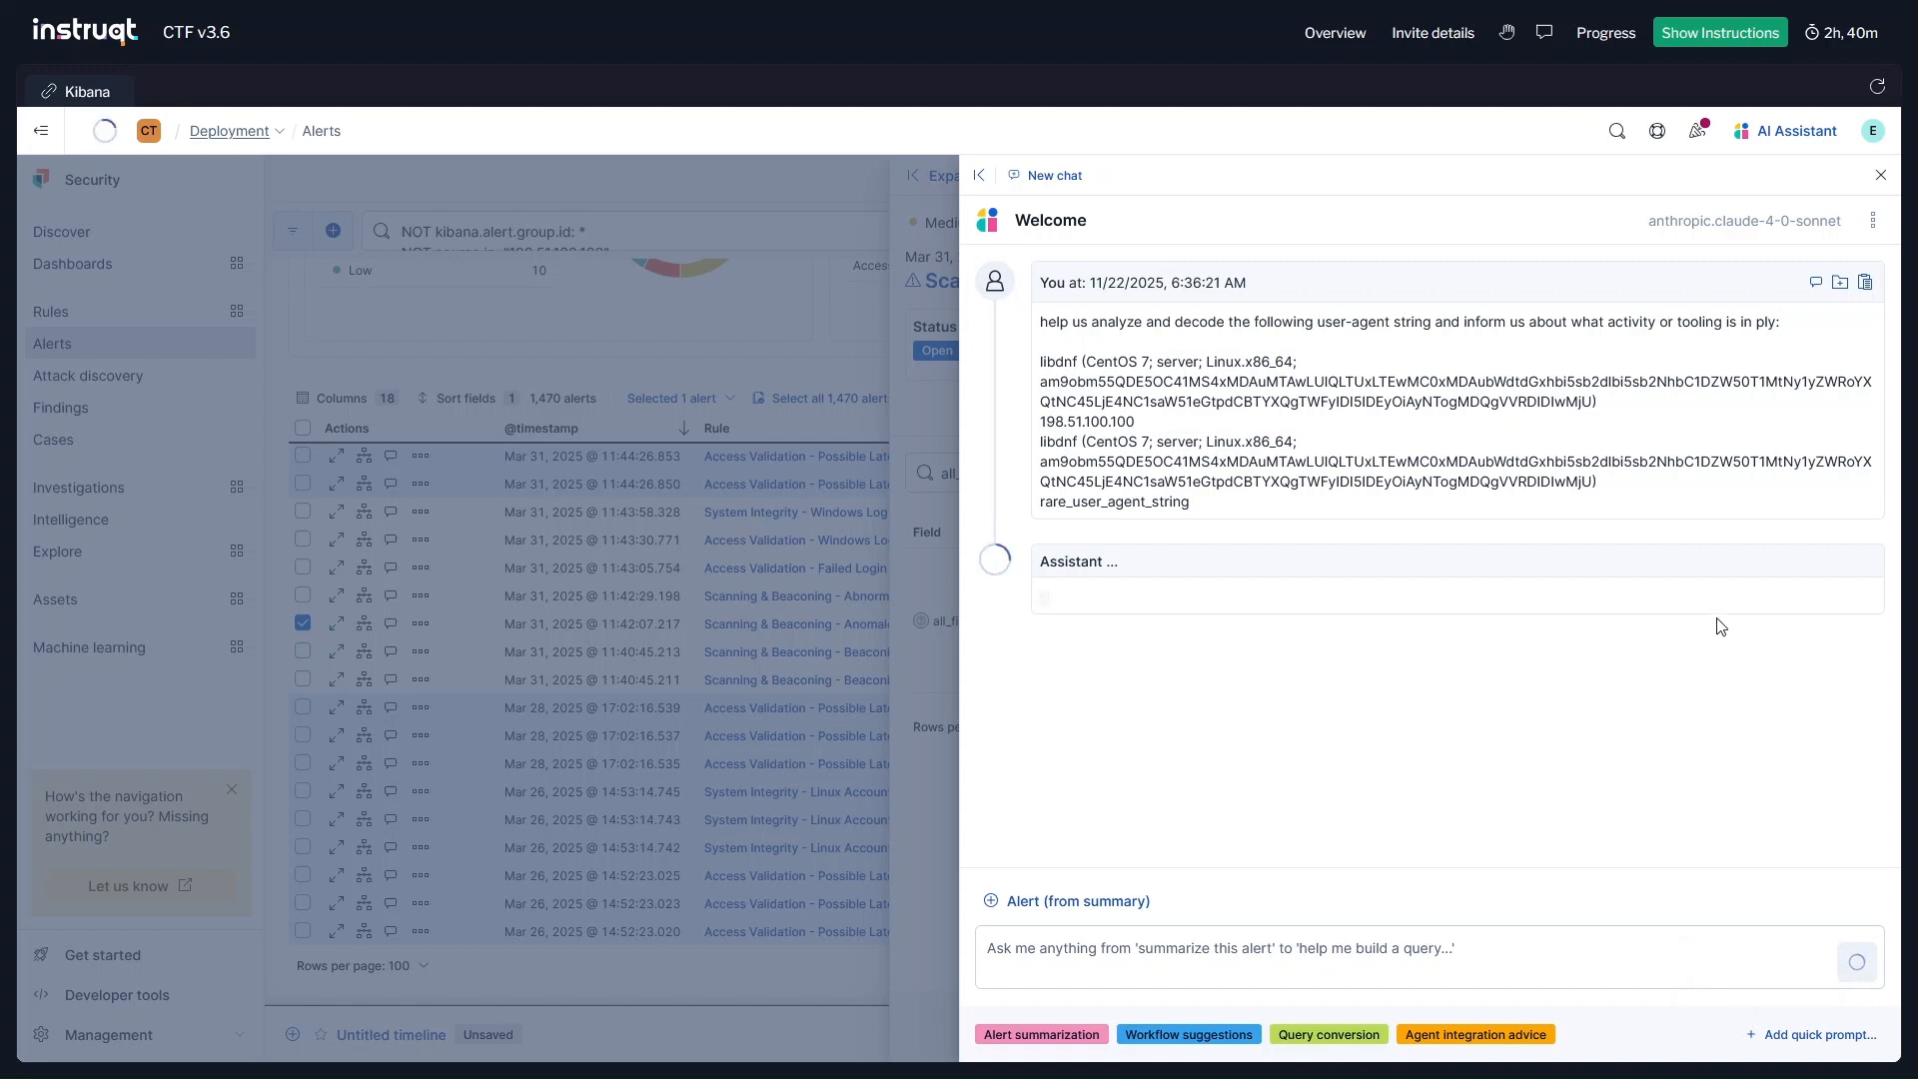
# Copy the second libdnf user-agent entry and its rare_user_agent_string line from the sent message into a new message, below an empty first line
pyautogui.moveTo(1139, 423); pyautogui.dragTo(1043, 424)
pyautogui.moveTo(1215, 504); pyautogui.dragTo(1039, 451)
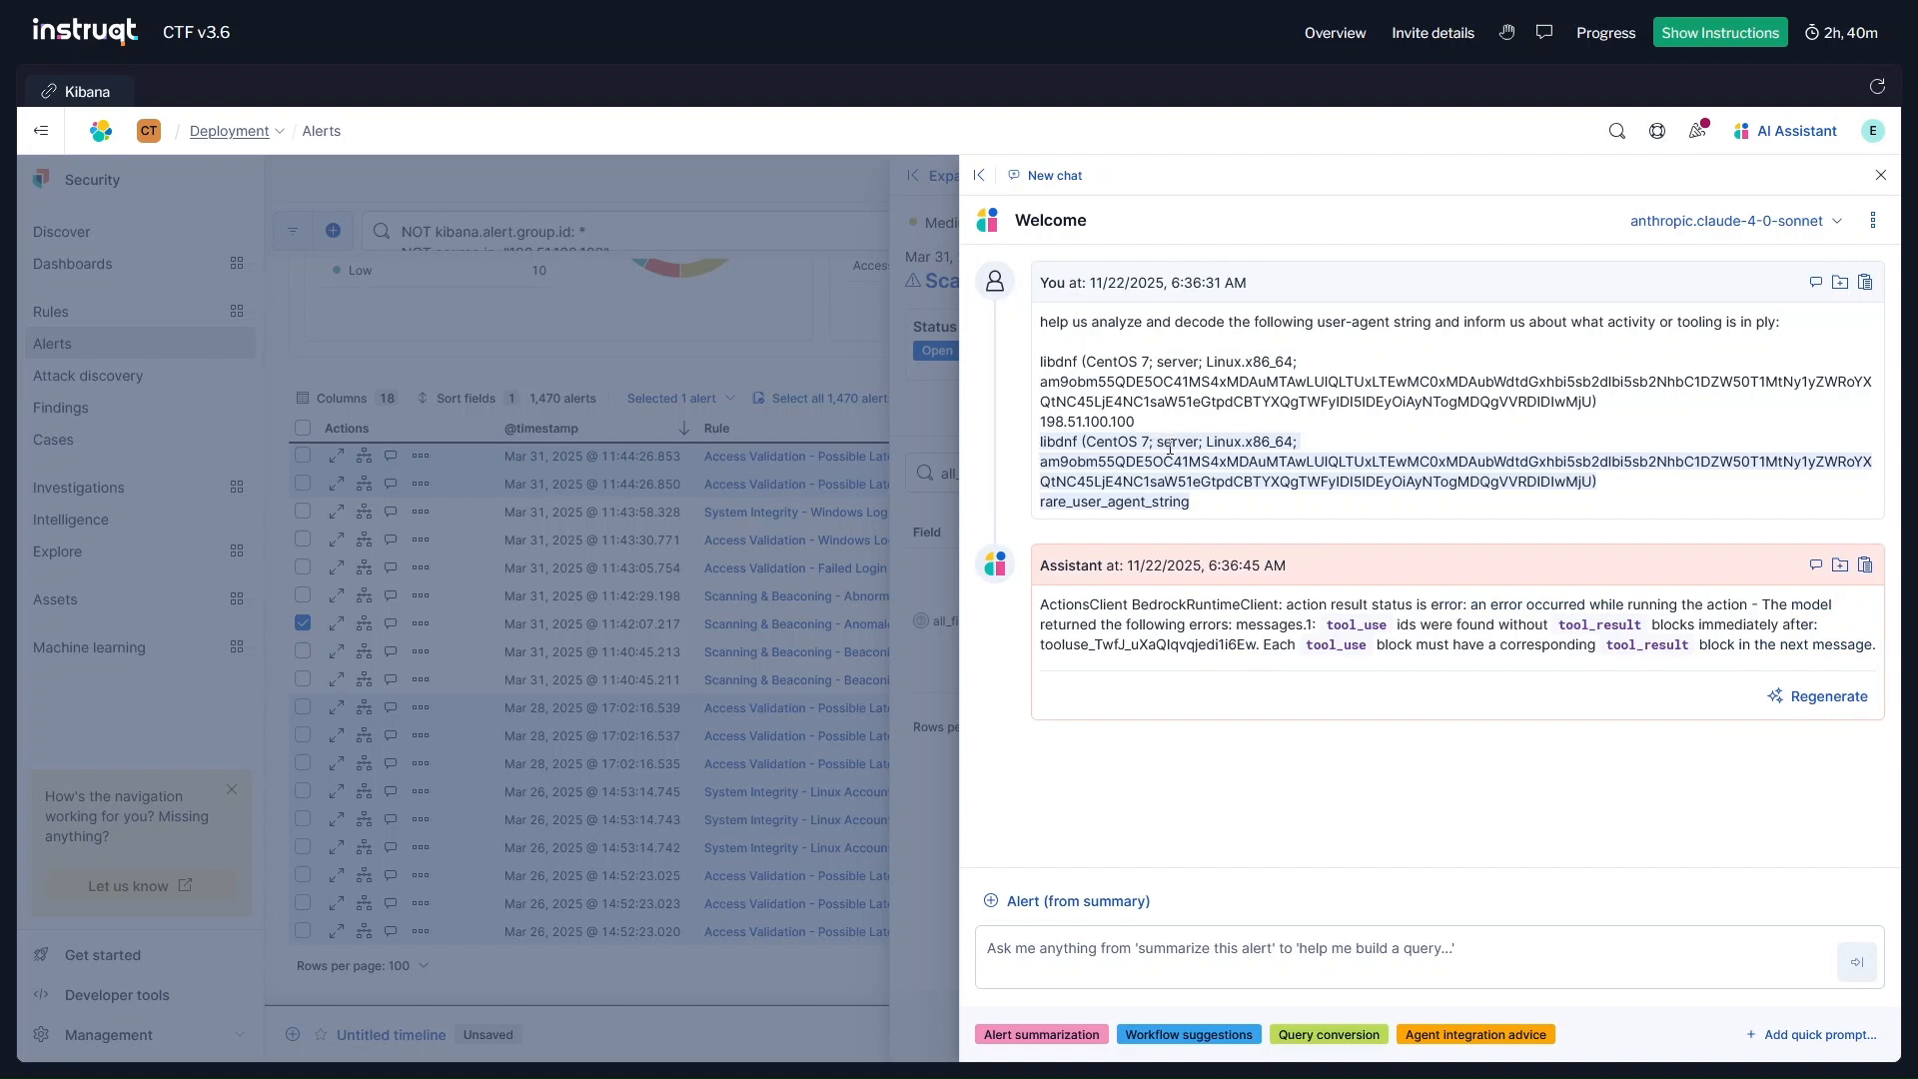
pyautogui.click(1178, 971)
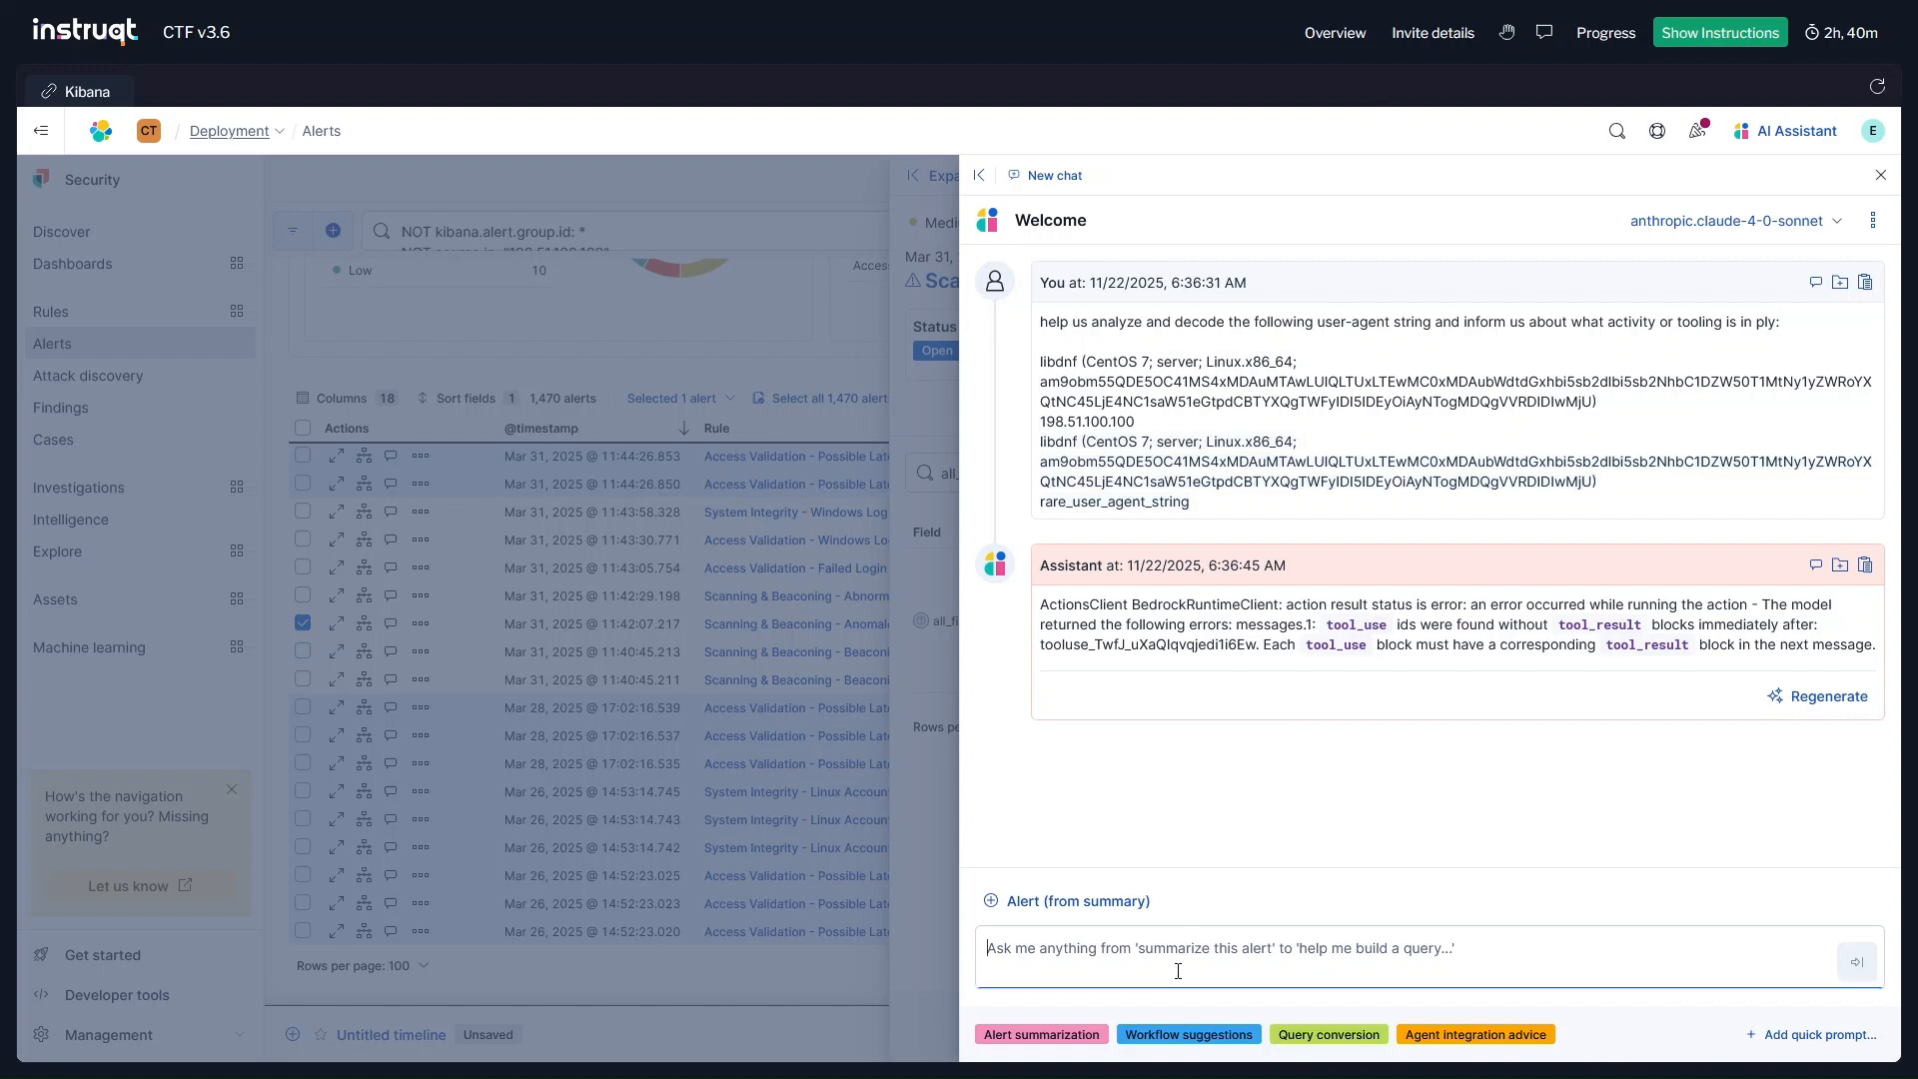
pyautogui.hotkey('shift', 'Return')
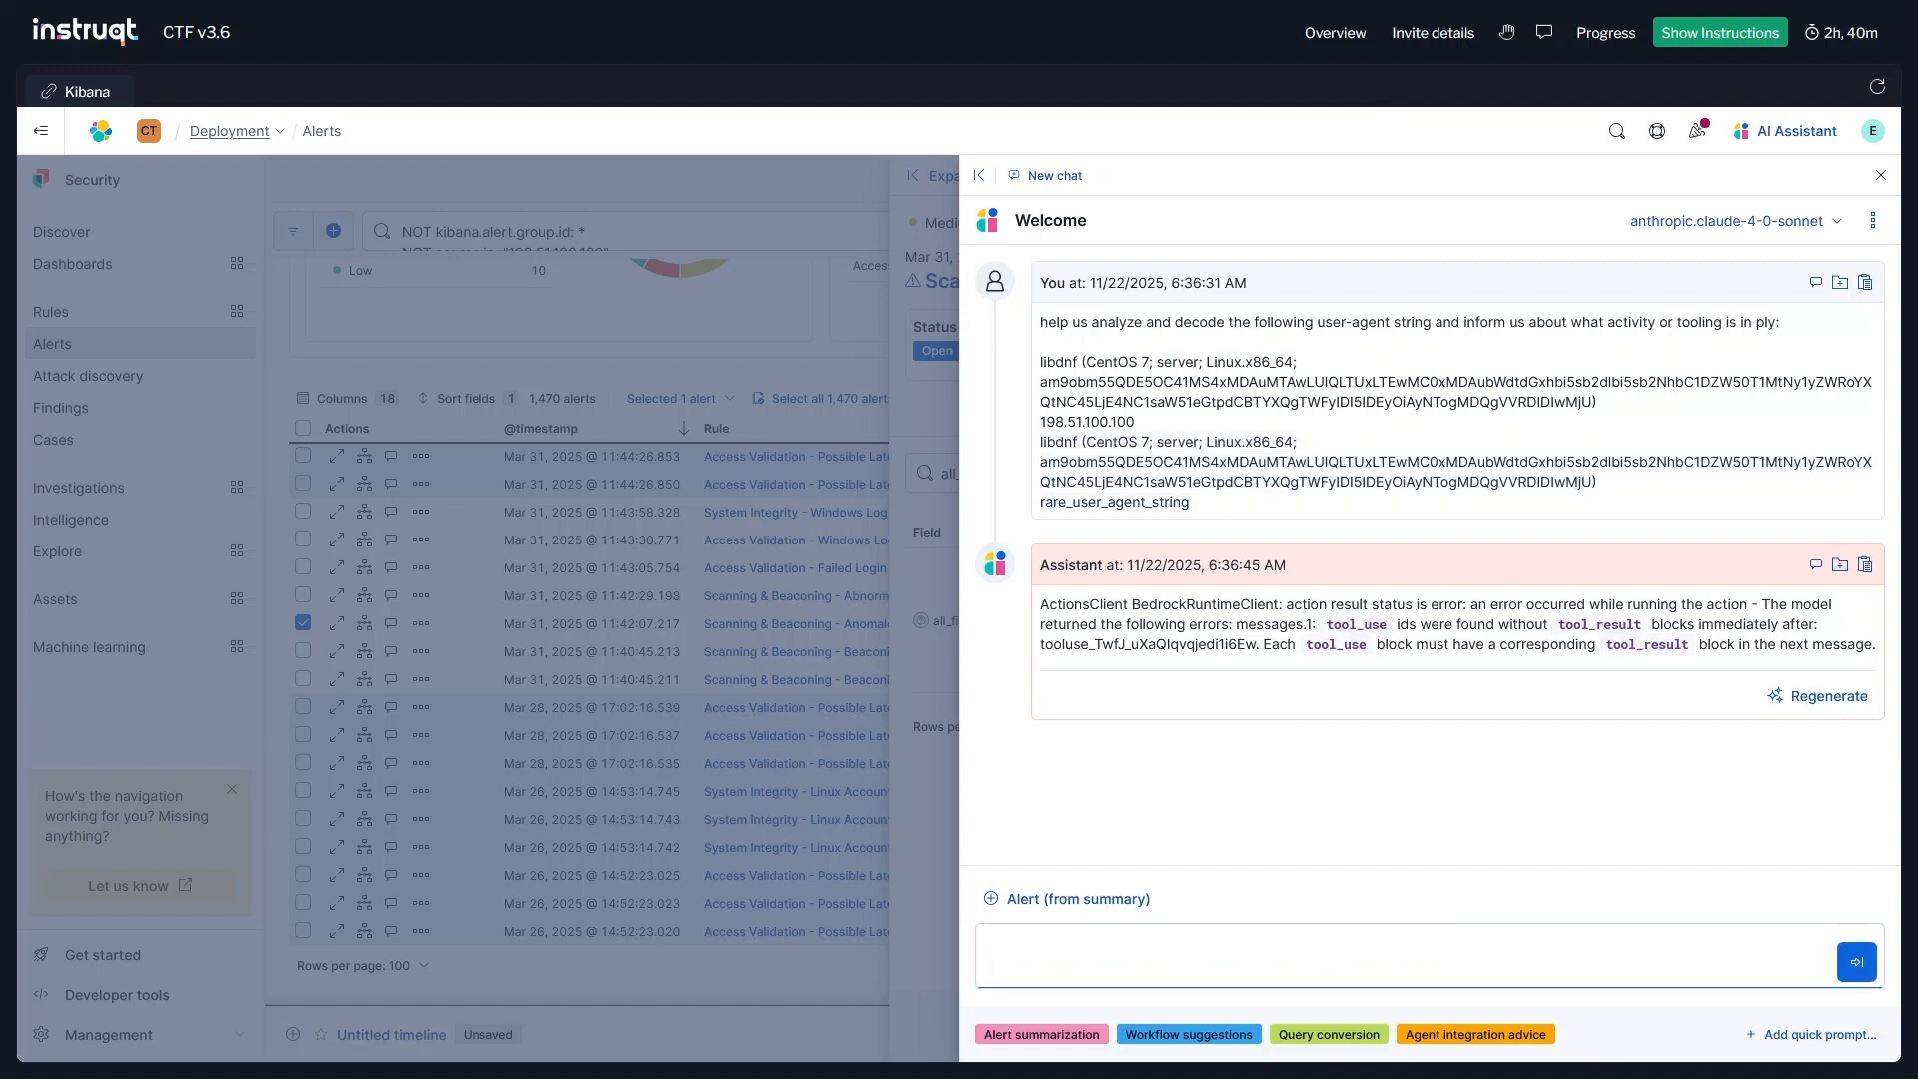
pyautogui.write('libdnf (CentOS 7; server; Linux.x86_64; am9obm55QDE5OC41MS4xMDAuMTAwLUlQLTUxLTEwMC0xMDAubWdtdGxhbi5sb2dlbi5sb2NhbC1DZW50T1MtNy1yZWRoYX QtNC45LjE4NC1saW51eGtpdCBTYXQgTWFyIDI5IDEyOiAyNTogMDQgVVRDIDIwMjU) rare_user_agent_string')
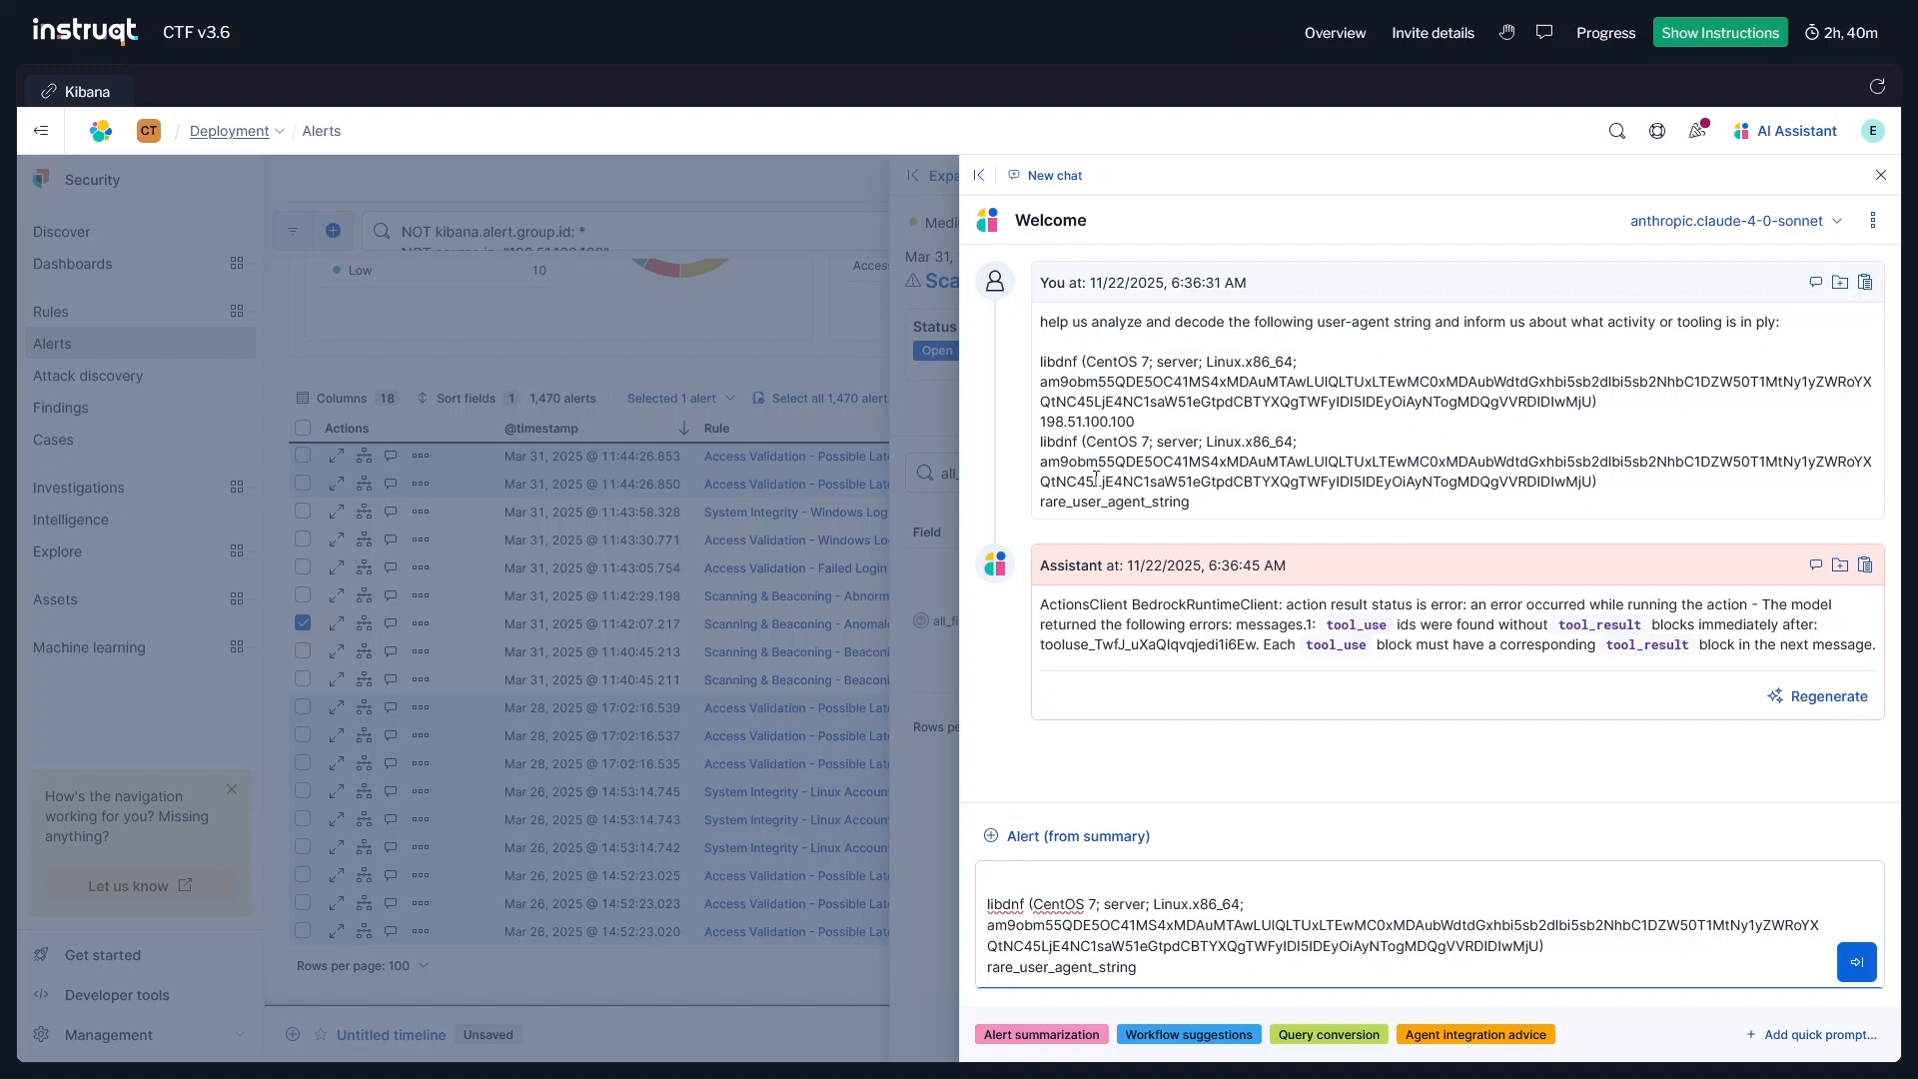
# Copy the earlier prompt sentence above the user-agent string, correct "ply" to "play", and send the message
pyautogui.click(1060, 326)
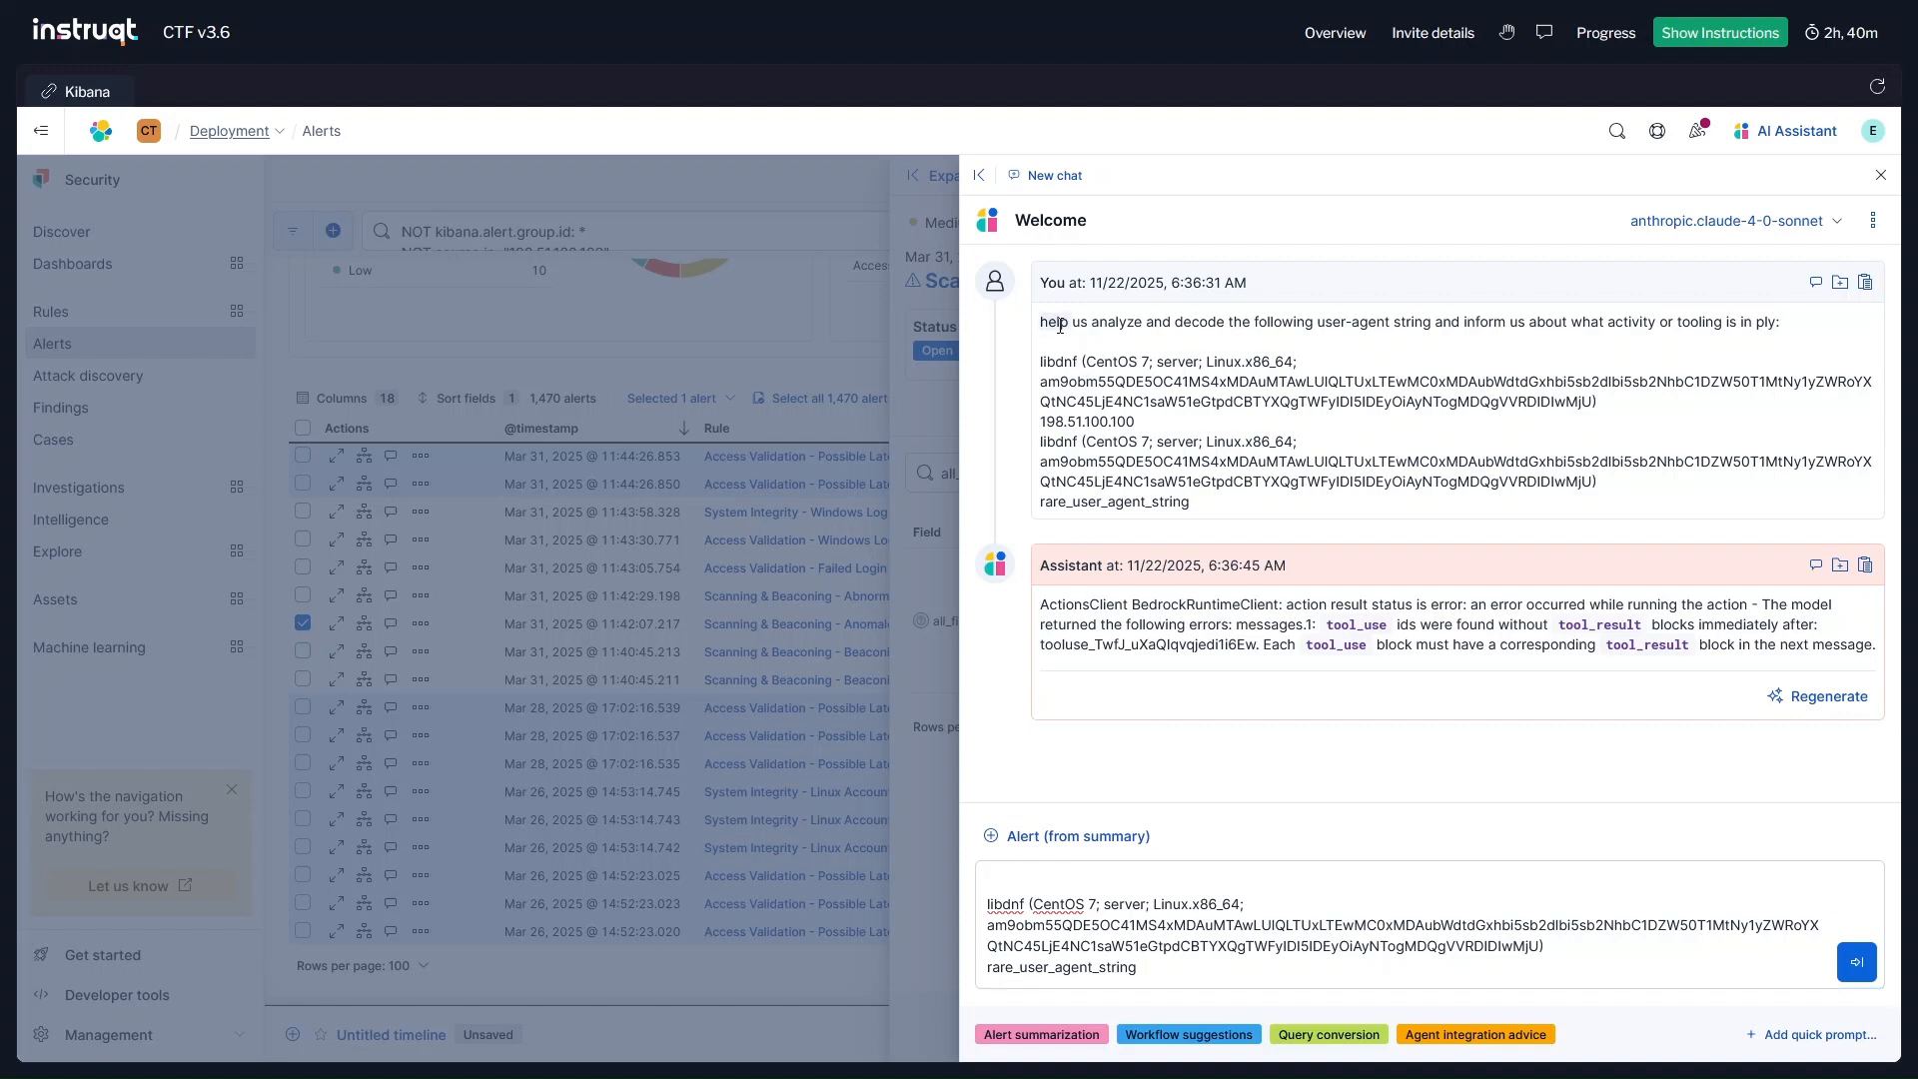
pyautogui.tripleClick(1060, 325)
pyautogui.hotkey('ctrl', 'c')
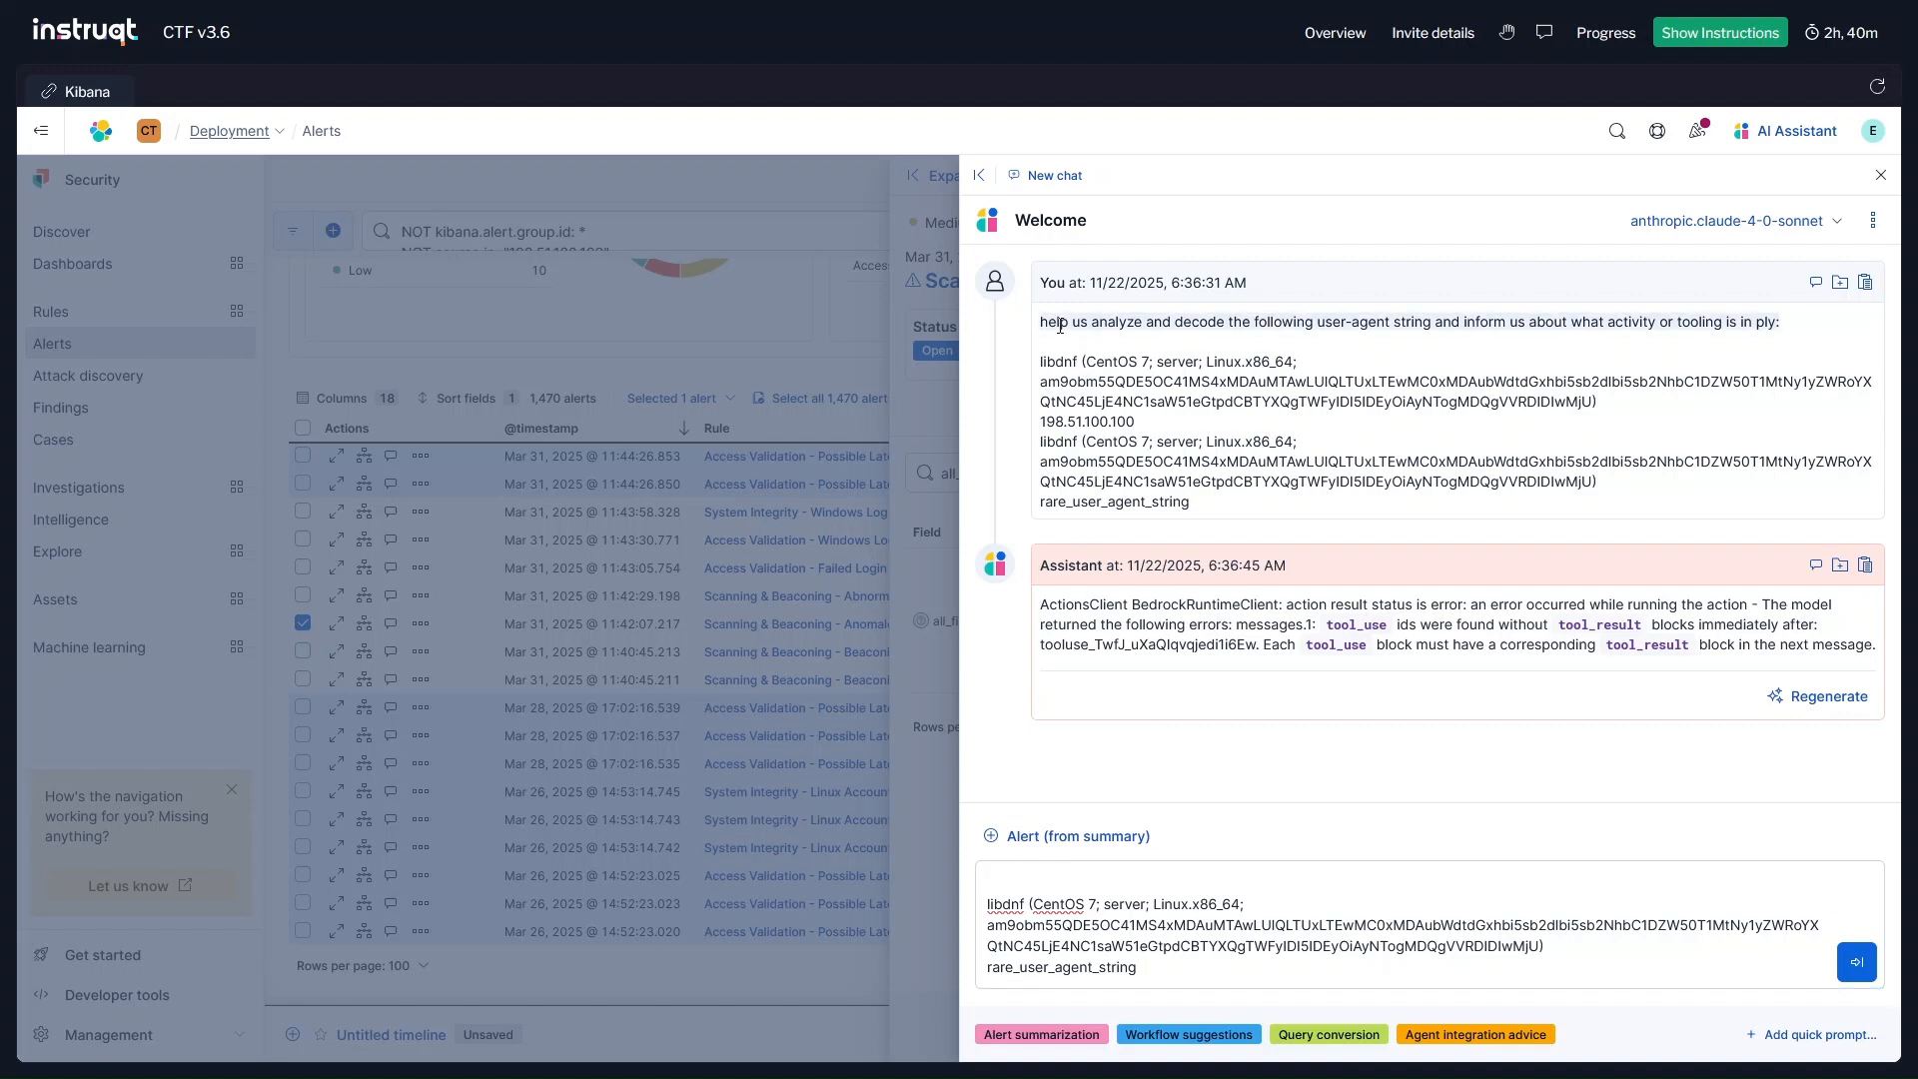
pyautogui.click(1037, 876)
pyautogui.hotkey('ctrl', 'v')
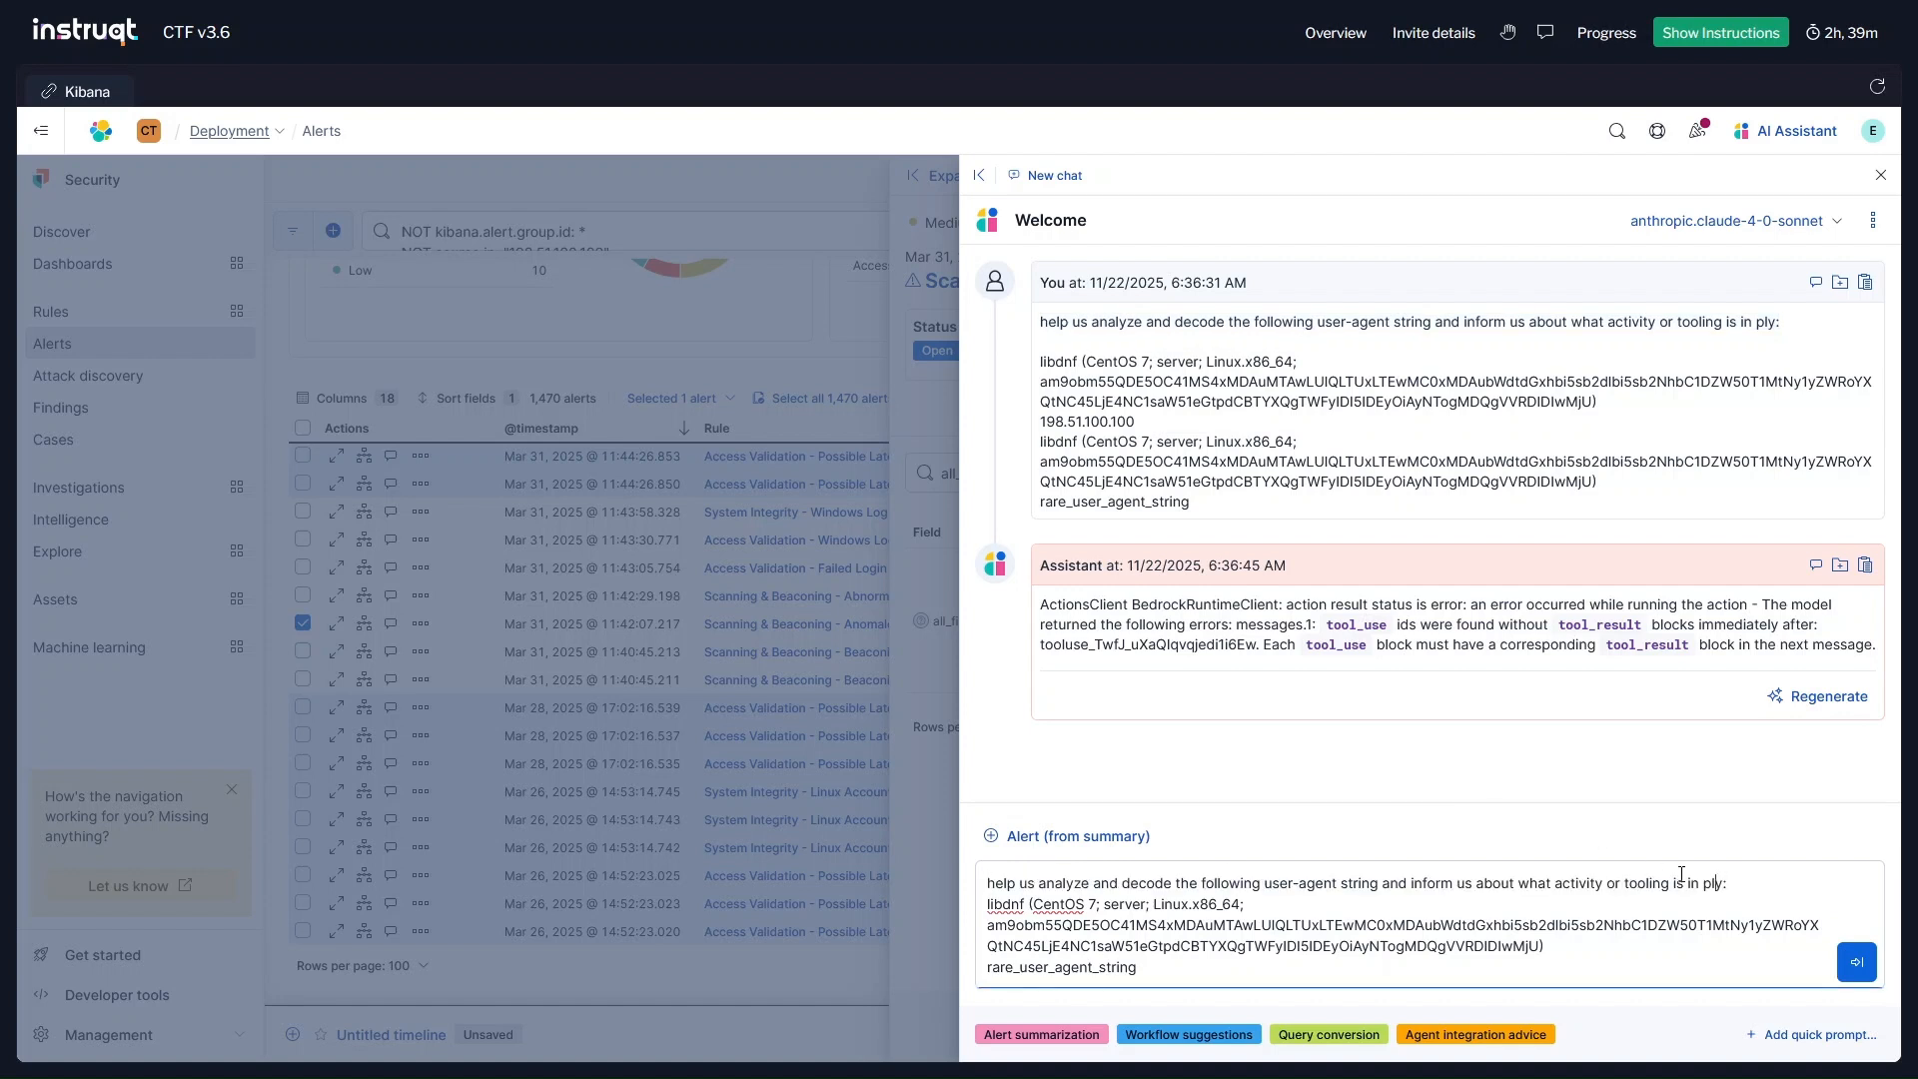
pyautogui.press('Left')
pyautogui.write('a')
pyautogui.hotkey('shift', 'Return')
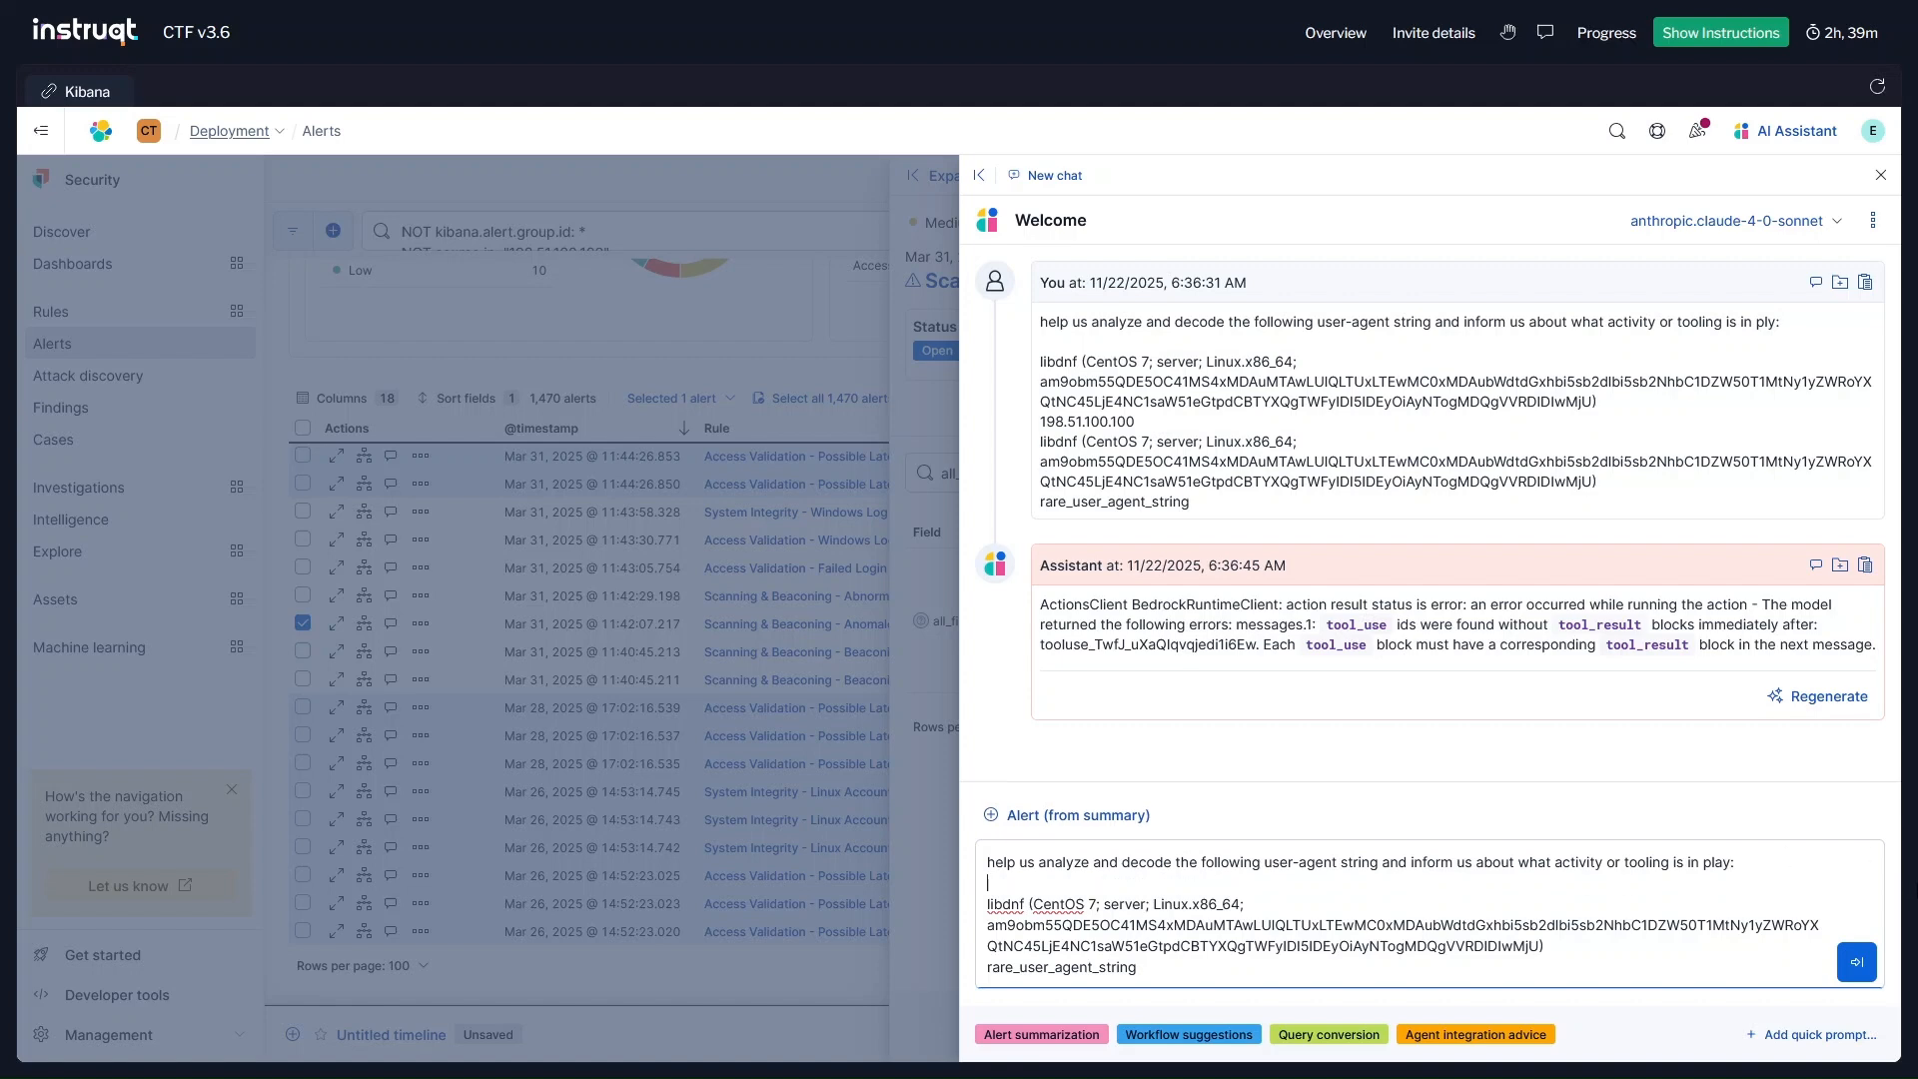
pyautogui.click(1854, 961)
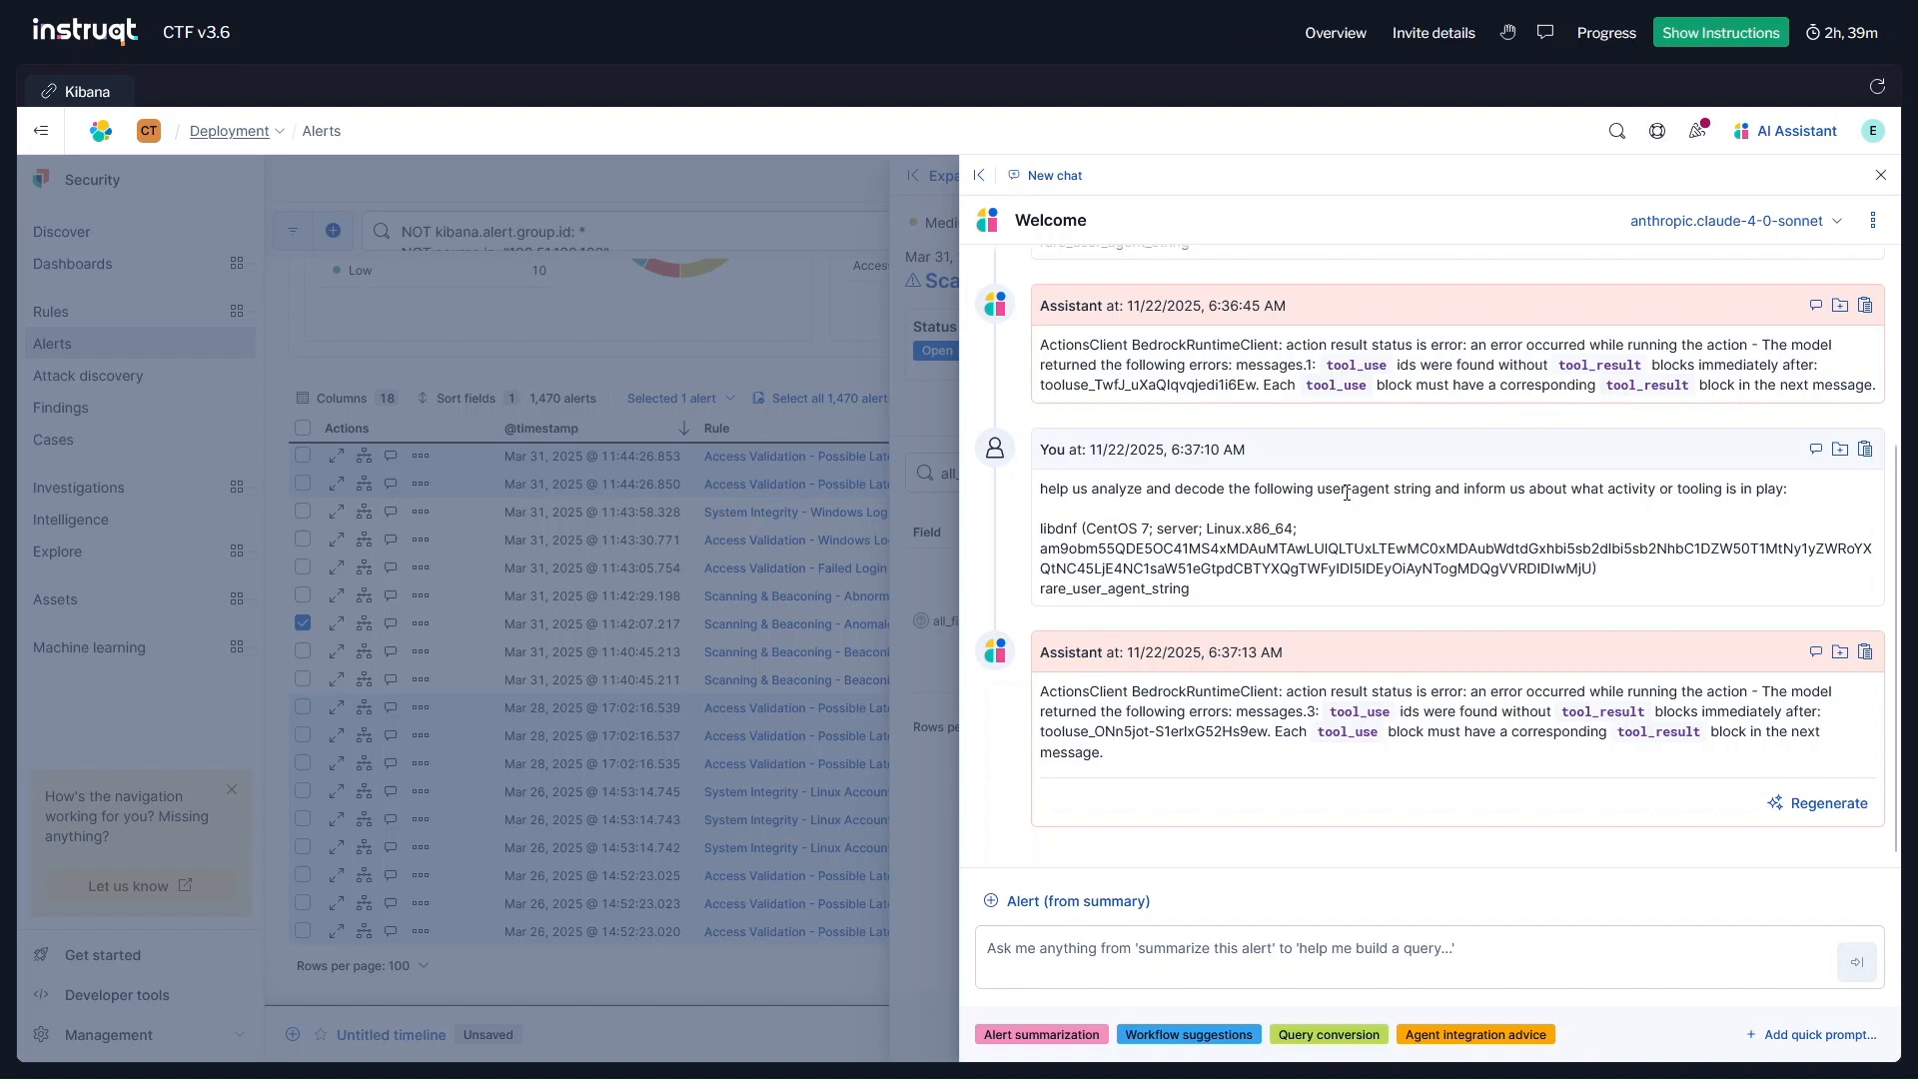
# Copy the last prompt, switch the assistant's connector to azure-openai_gpt-4.1, and resend the prompt
pyautogui.click(1864, 455)
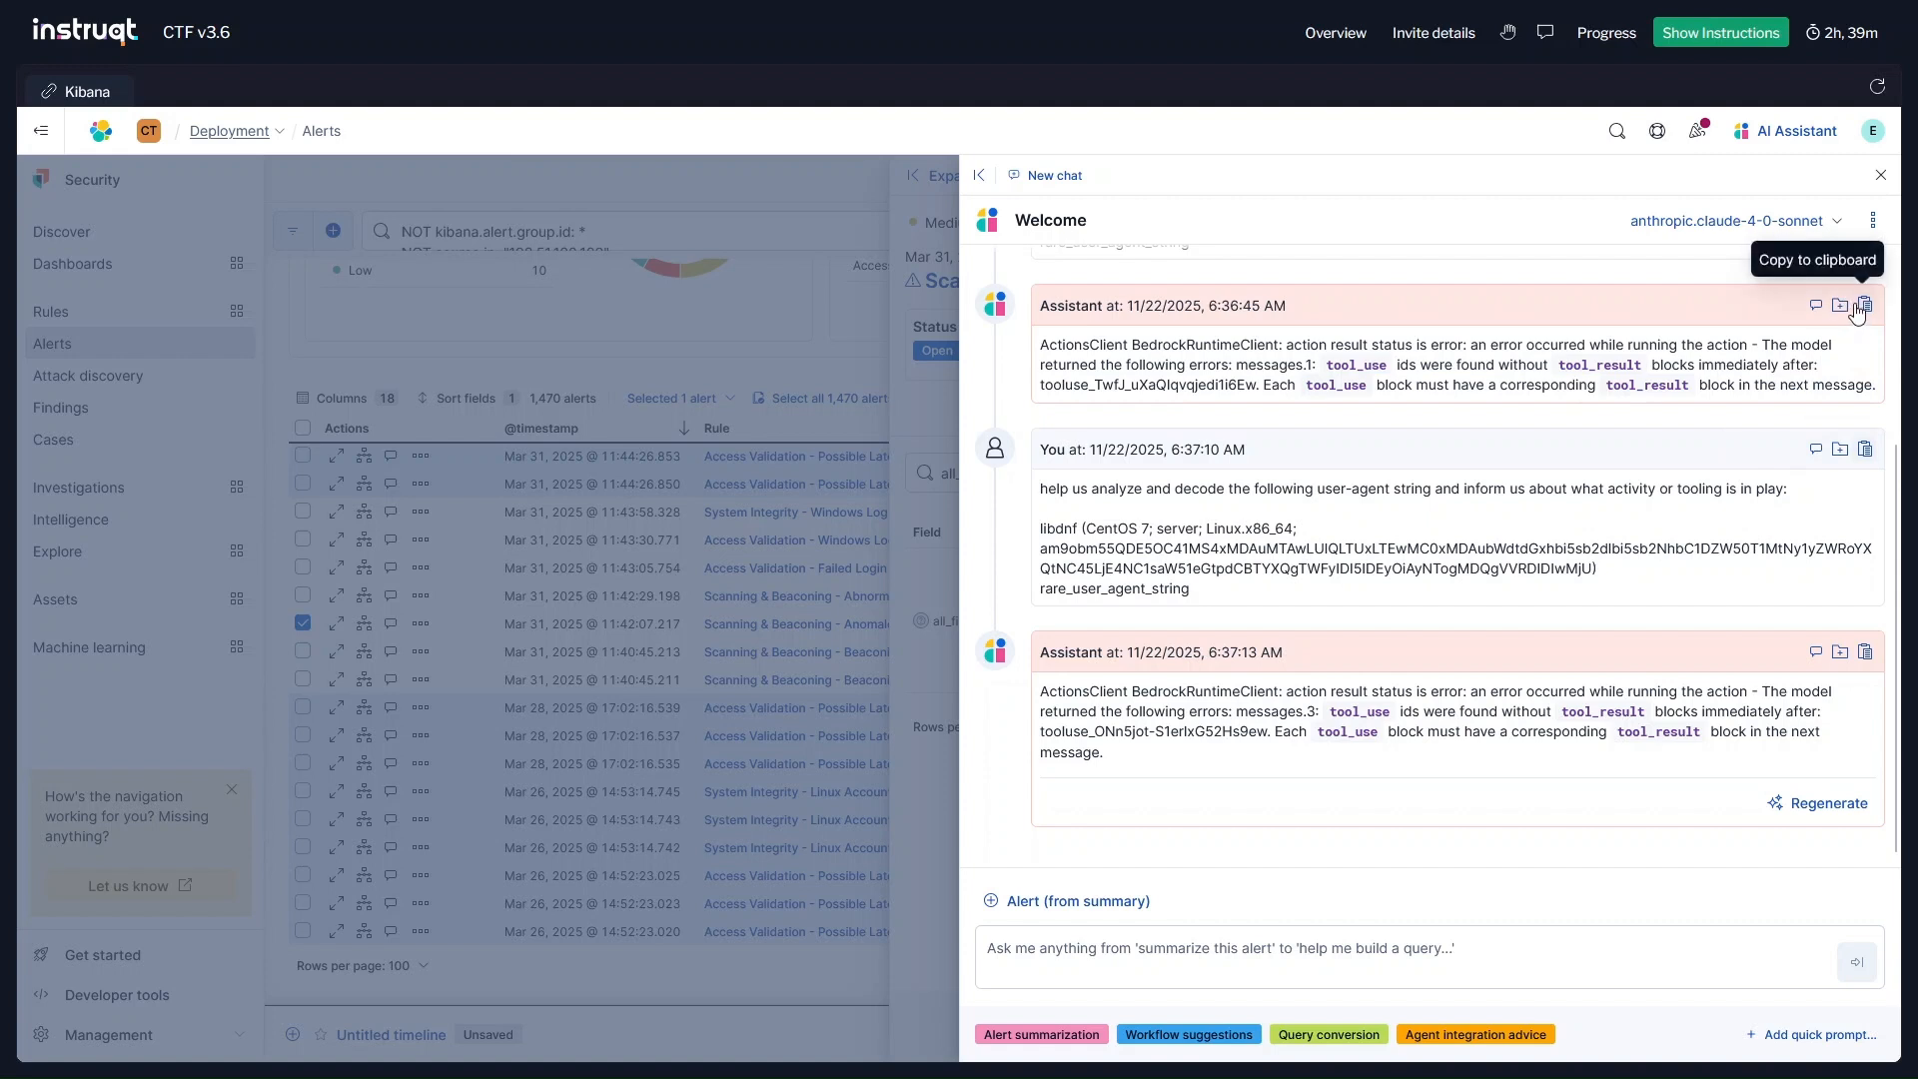
pyautogui.click(1819, 222)
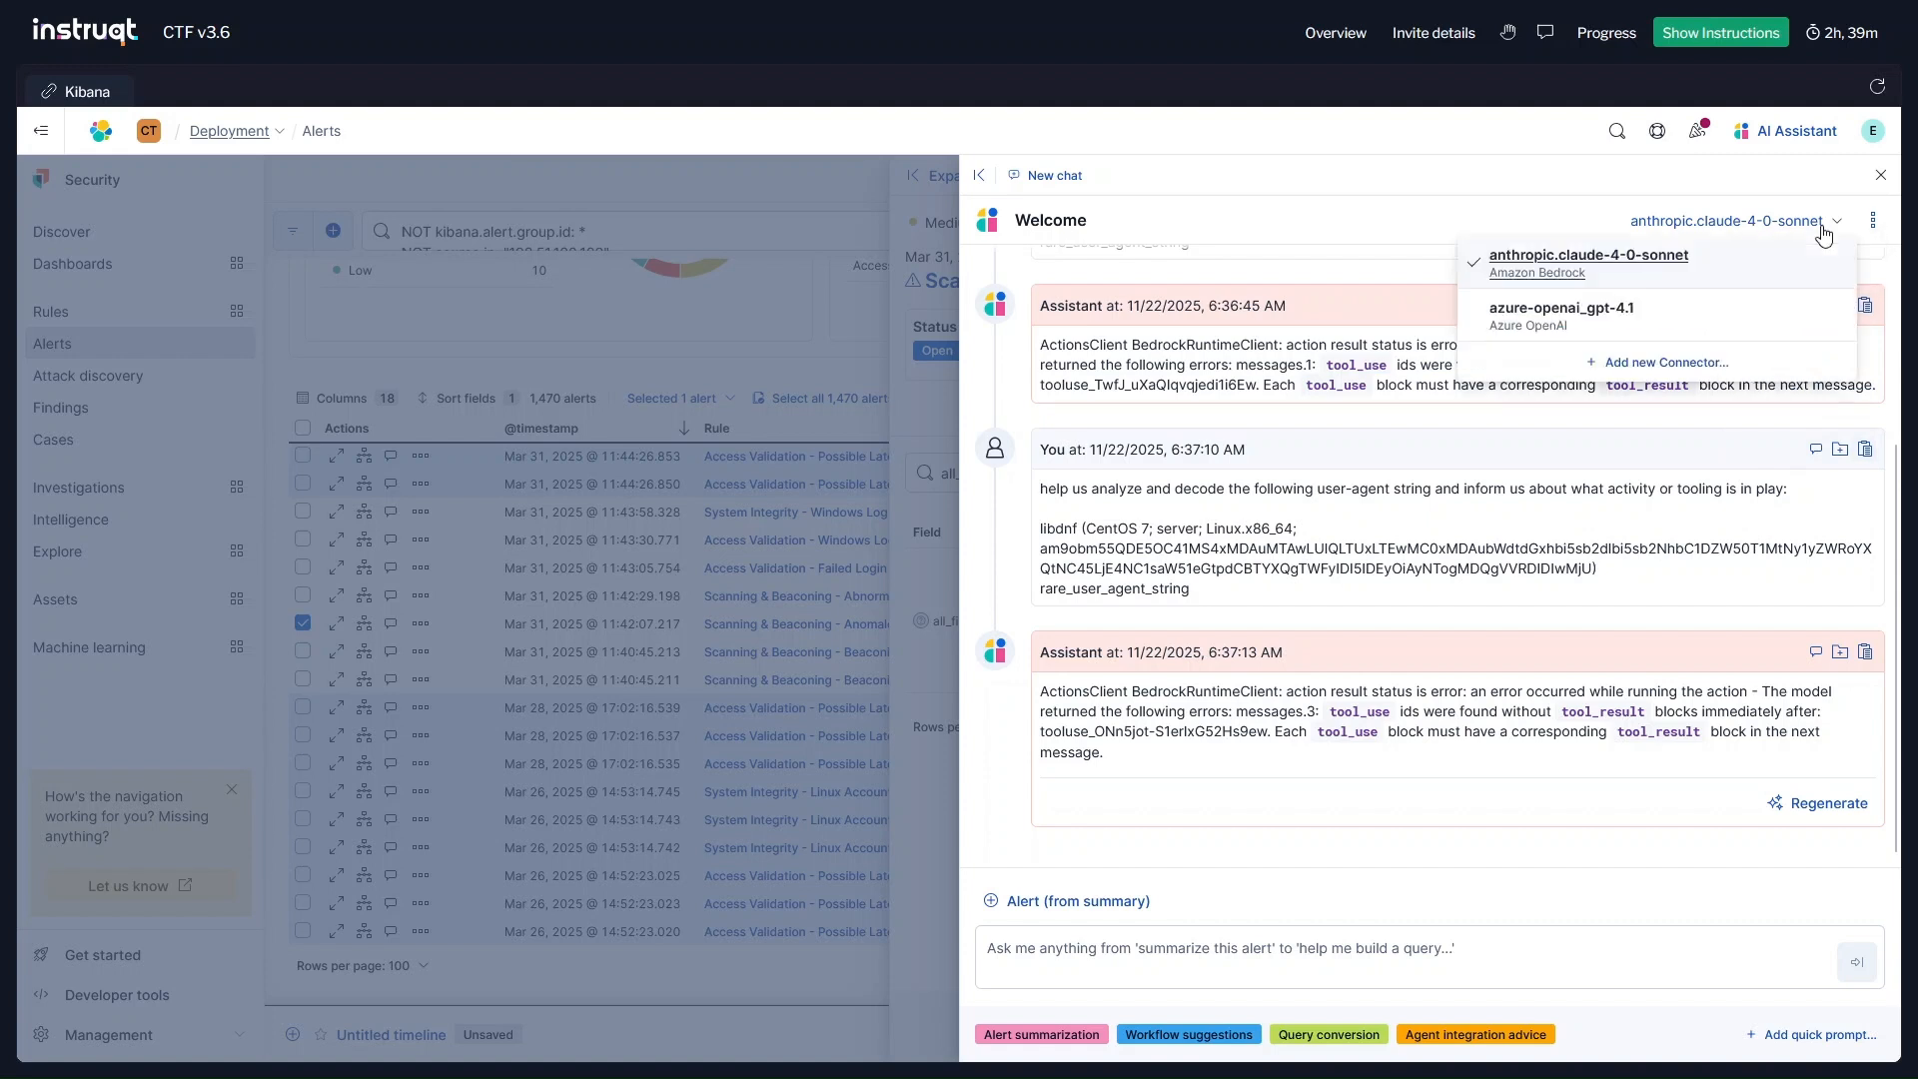
pyautogui.click(1620, 311)
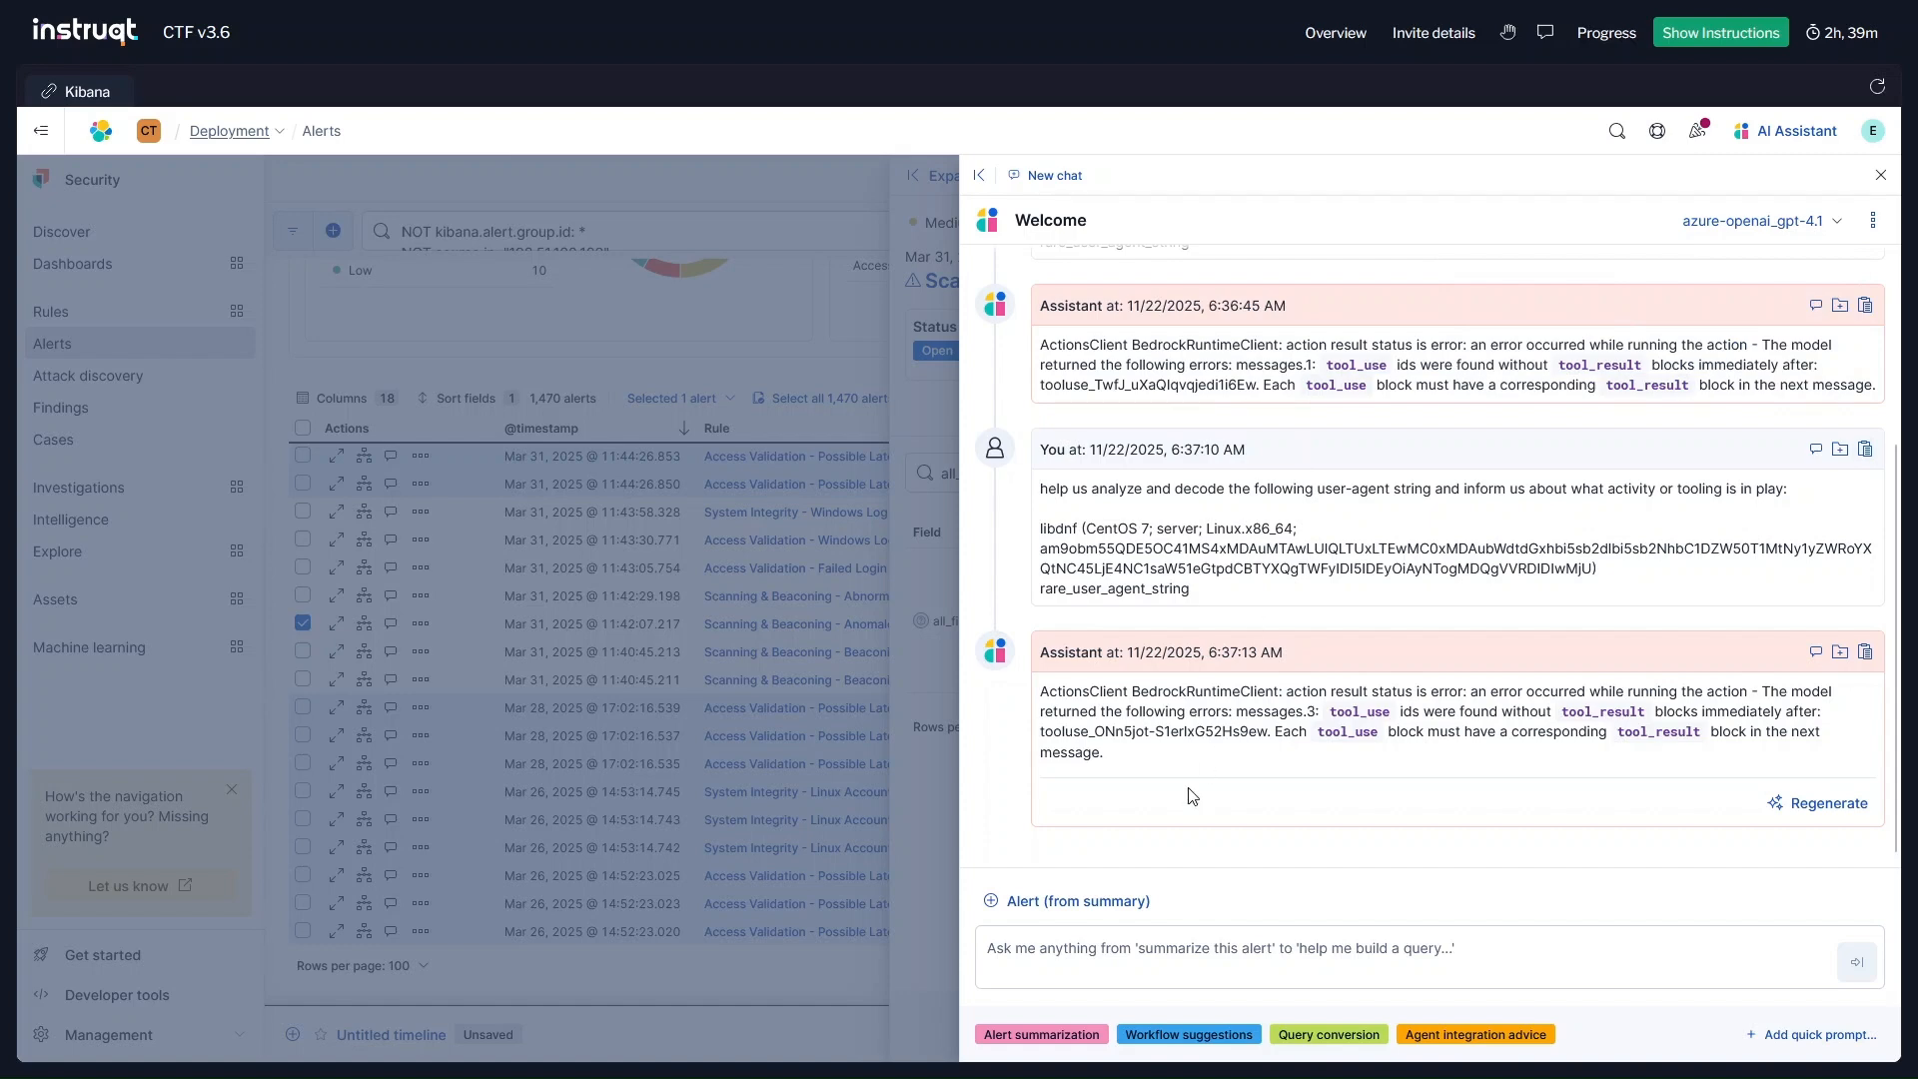
pyautogui.click(1151, 965)
pyautogui.hotkey('ctrl', 'v')
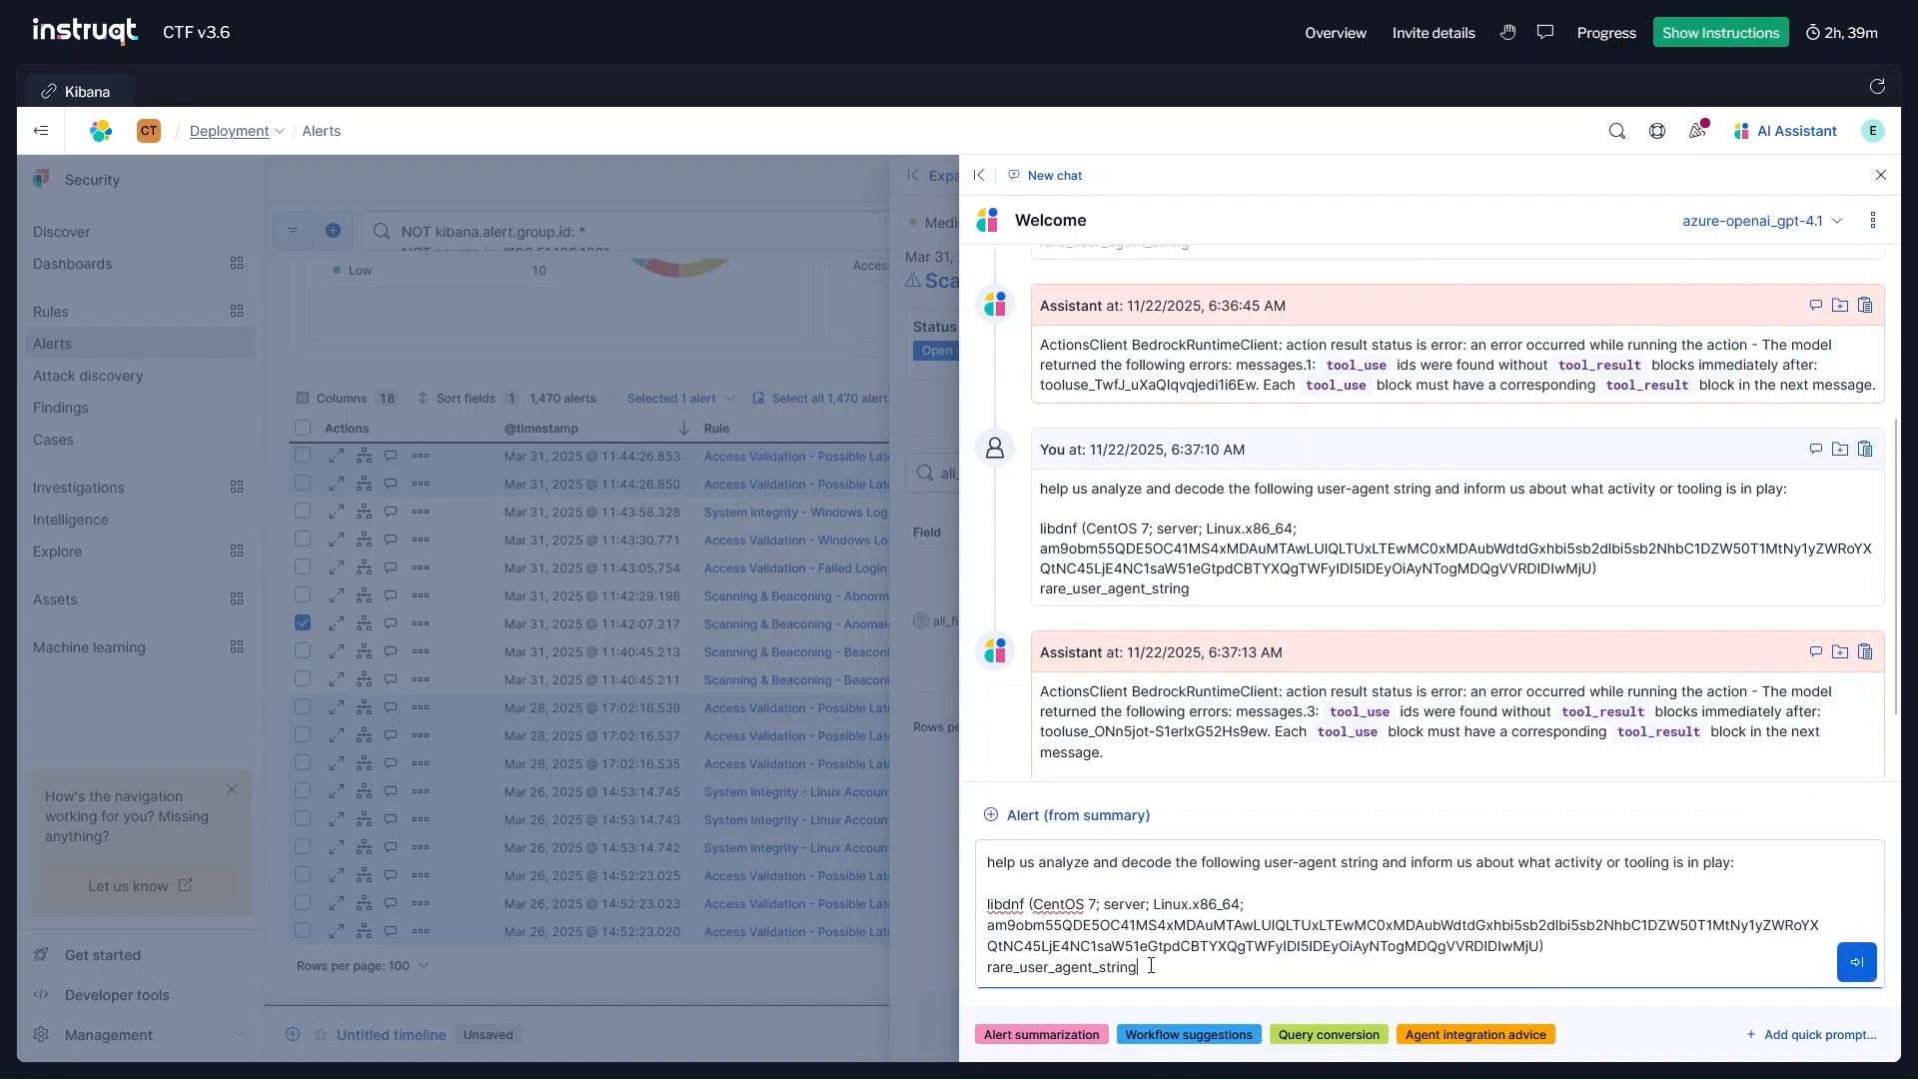
pyautogui.press('Return')
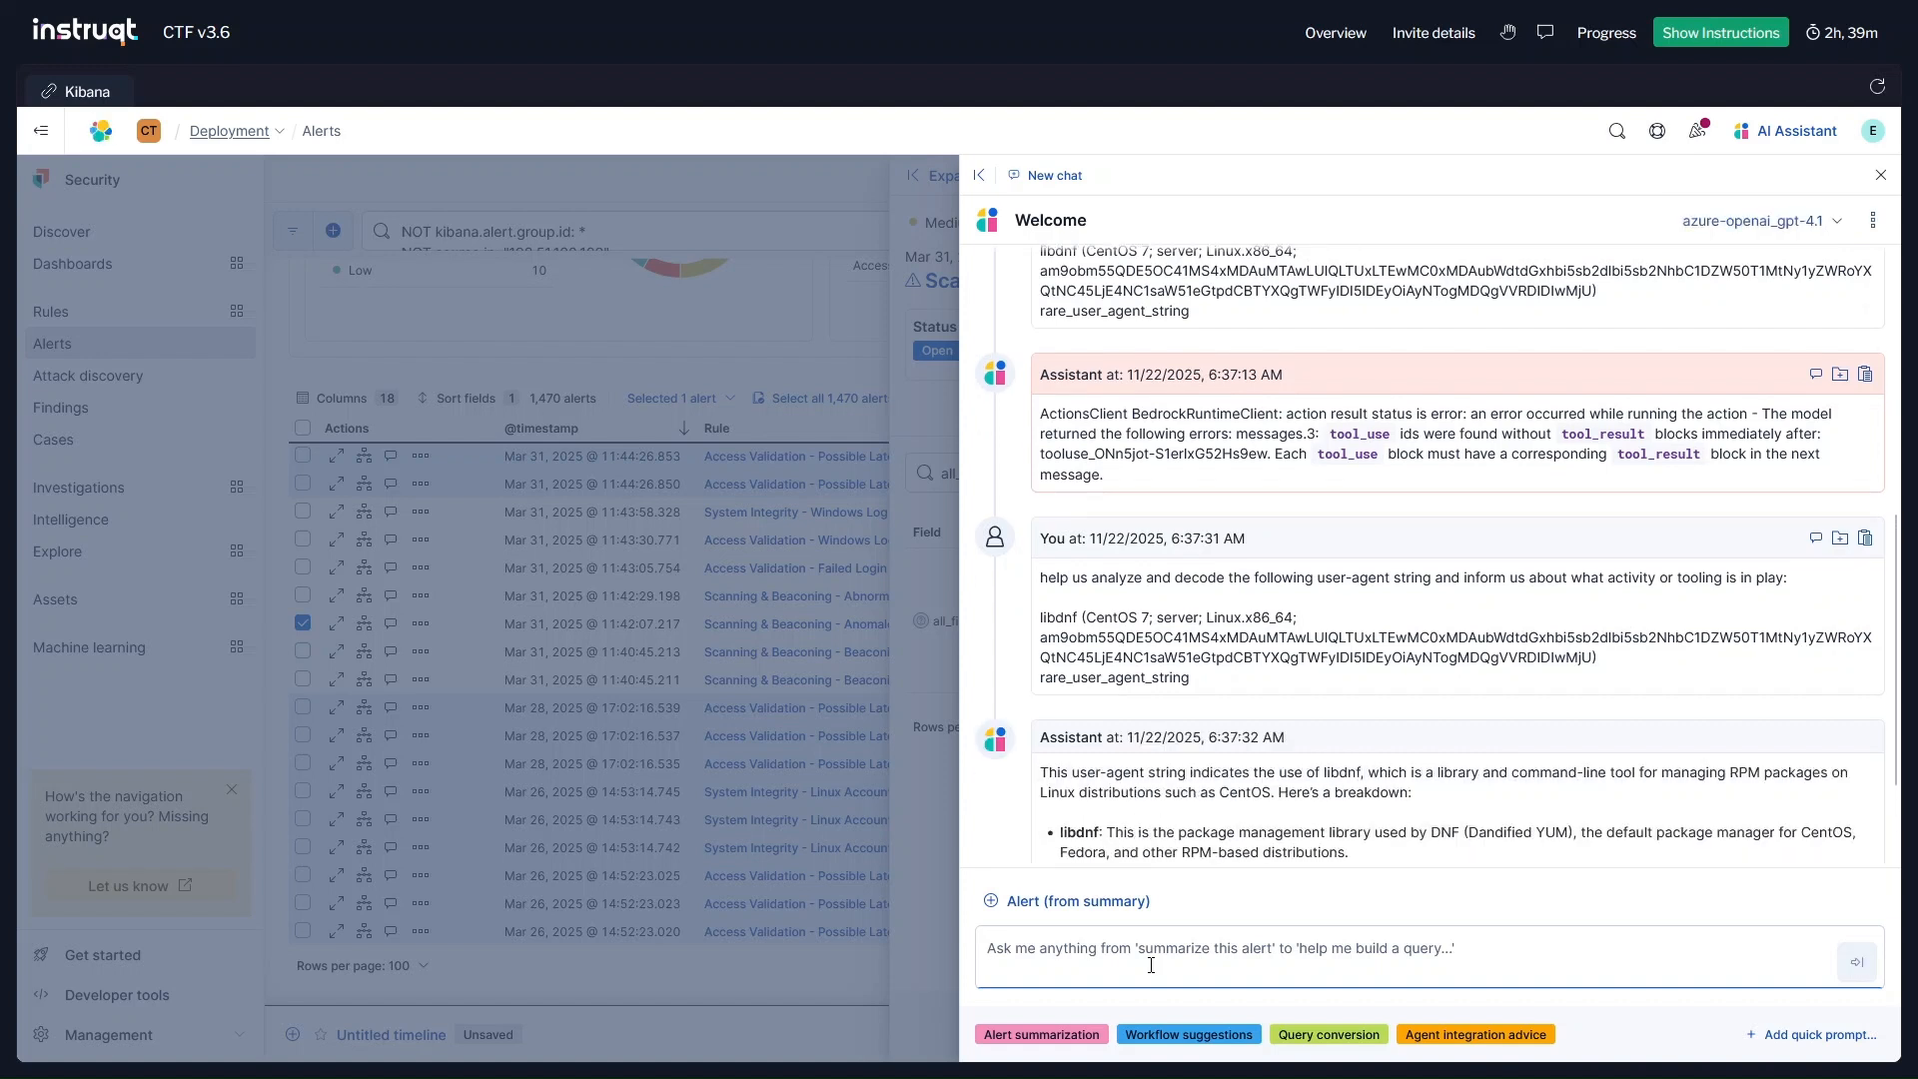
# Read through the reply and send the follow-up "help decode this:" with only the libdnf user-agent string and rare_user_agent_string line beneath it
pyautogui.moveTo(1894, 736); pyautogui.dragTo(1892, 827)
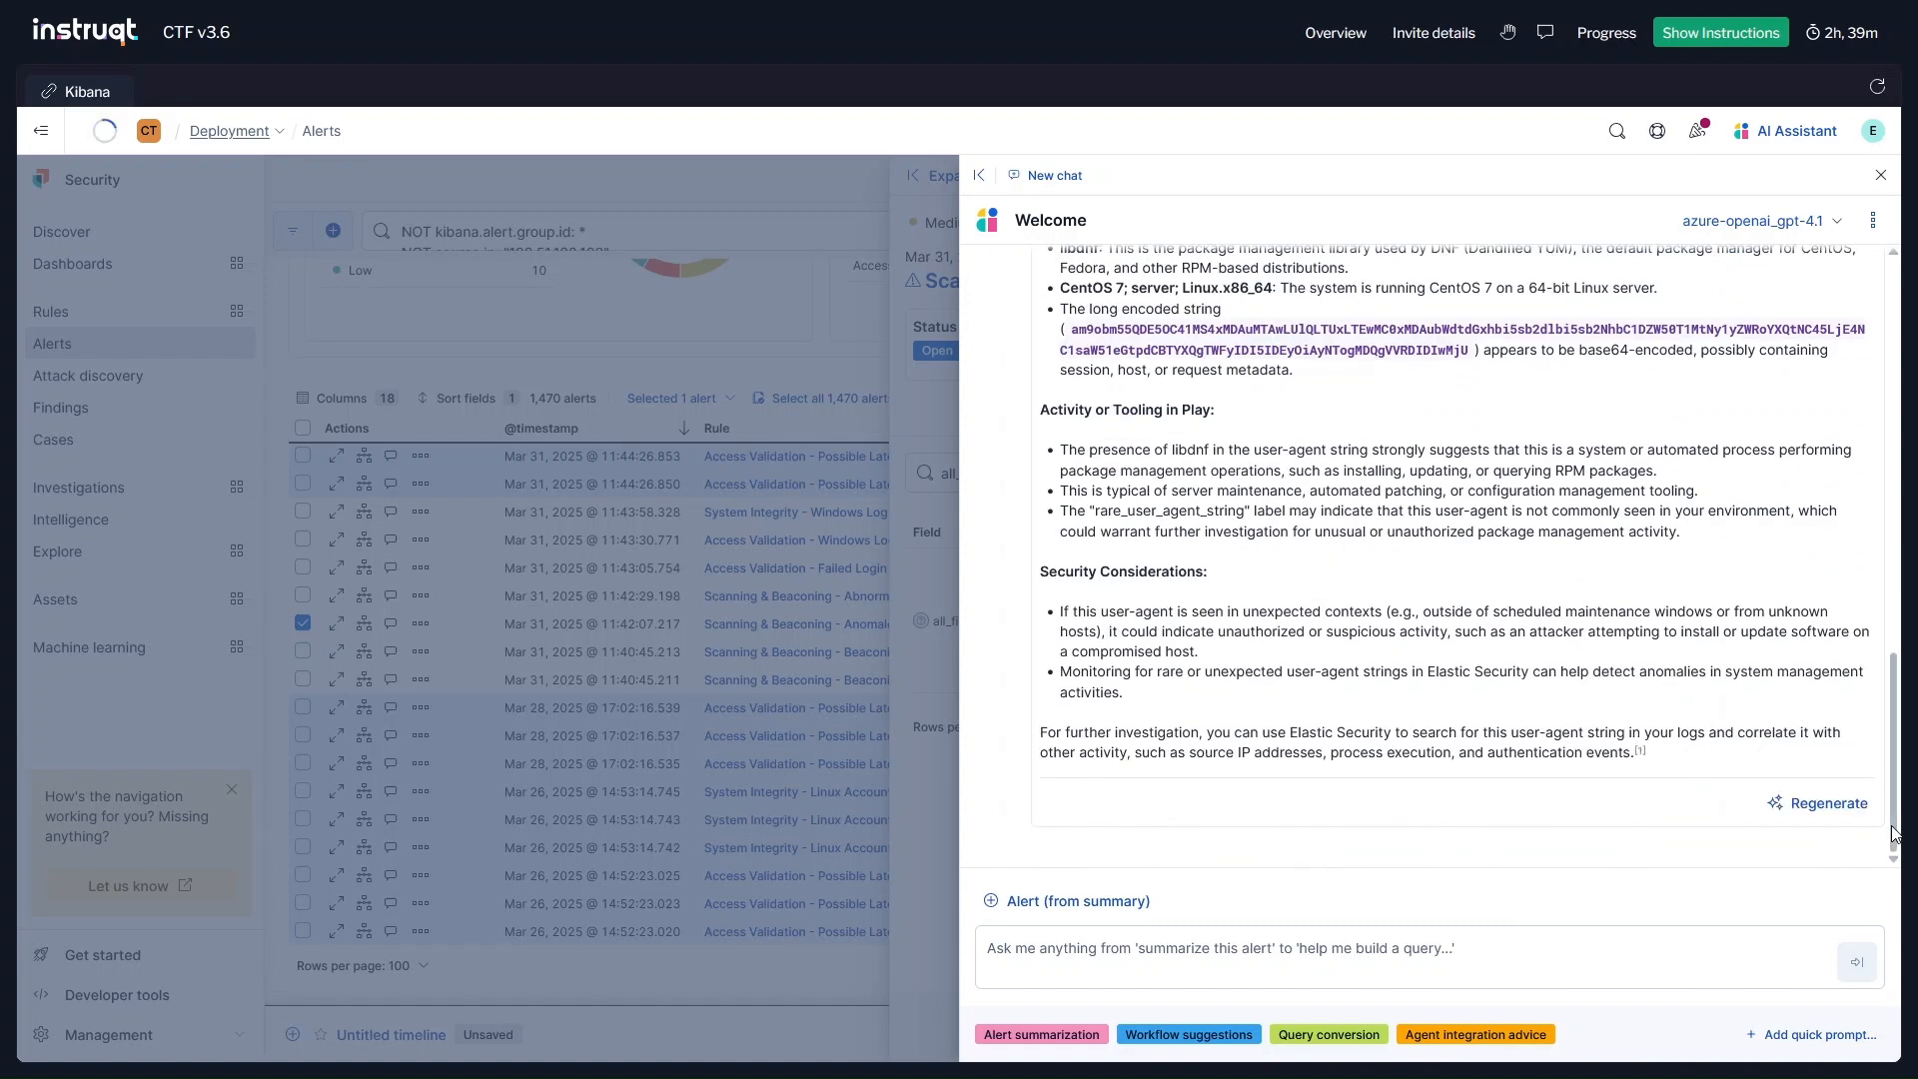
pyautogui.moveTo(1896, 832)
pyautogui.mouseDown()
pyautogui.moveTo(1896, 721)
pyautogui.moveTo(1896, 830)
pyautogui.mouseUp()
pyautogui.click(1134, 951)
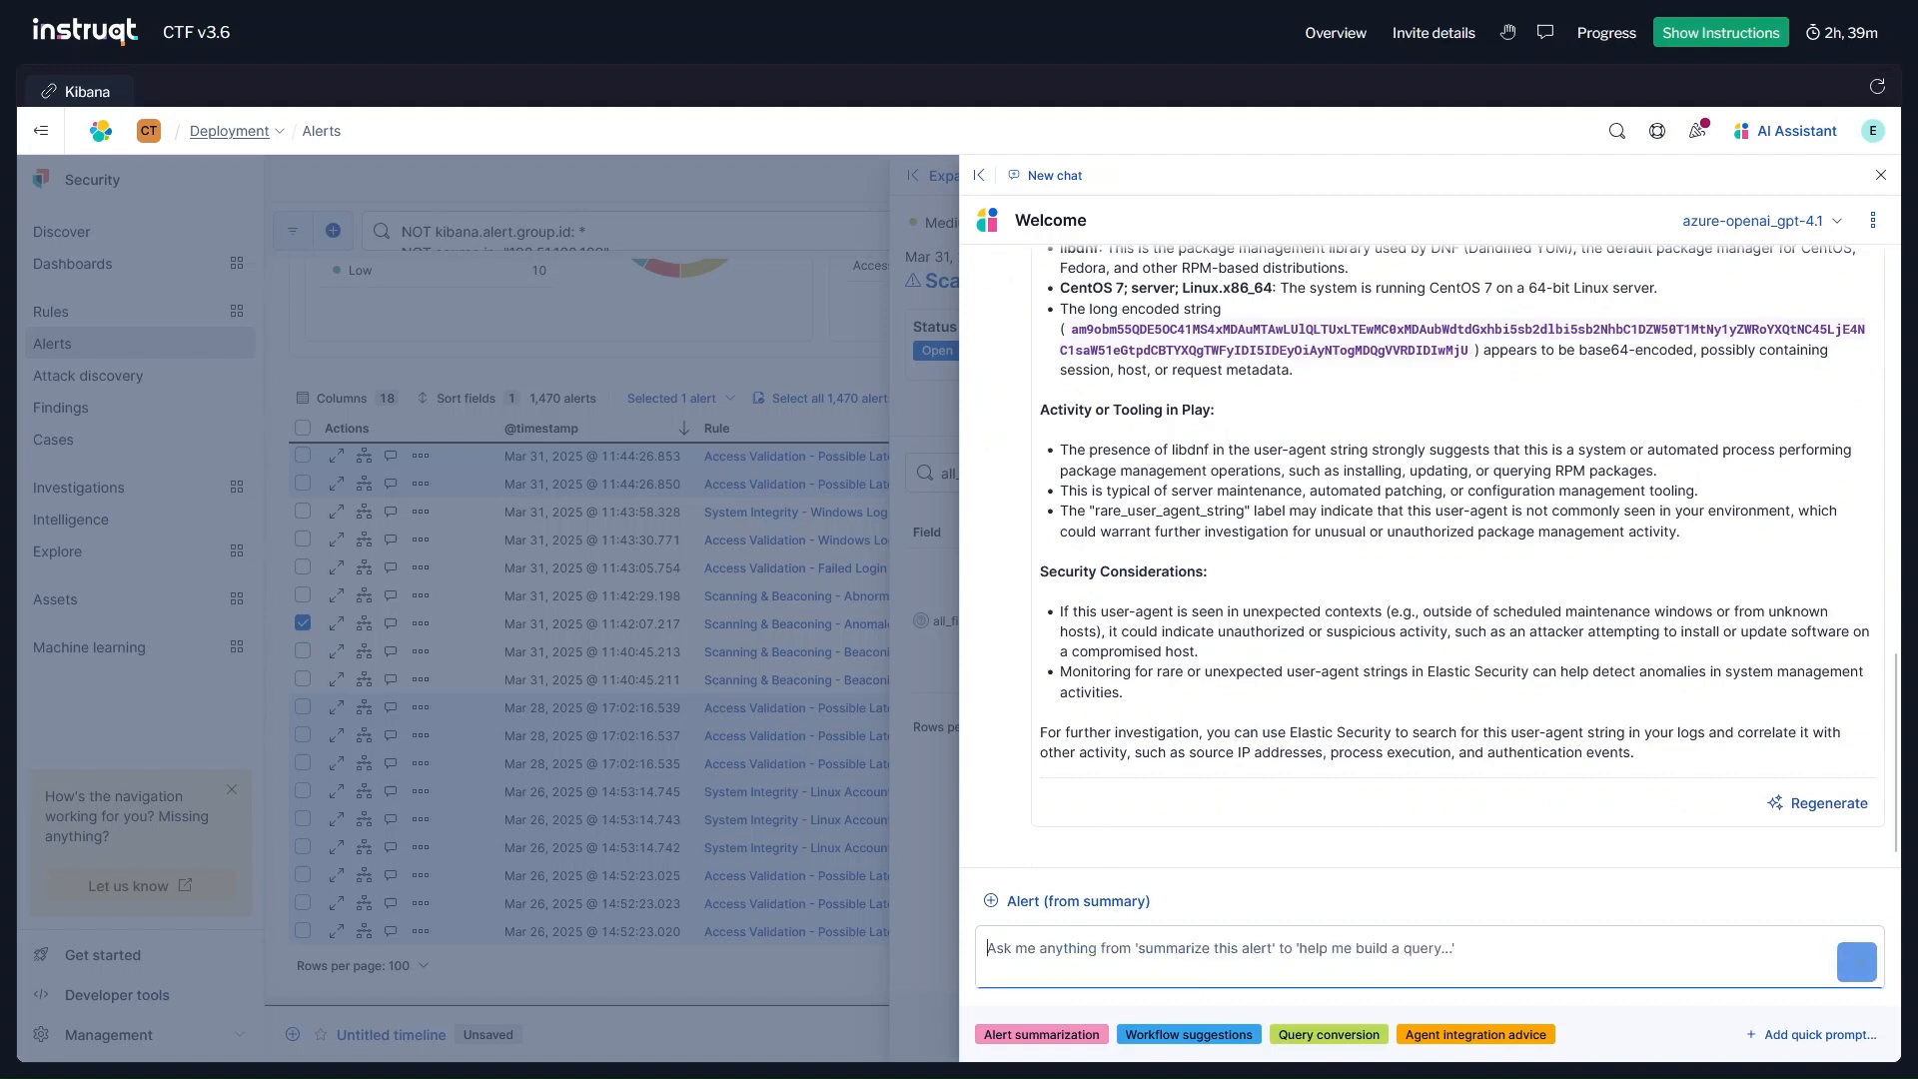
pyautogui.write('help decode this:')
pyautogui.hotkey('shift', 'Return')
pyautogui.hotkey('ctrl', 'v')
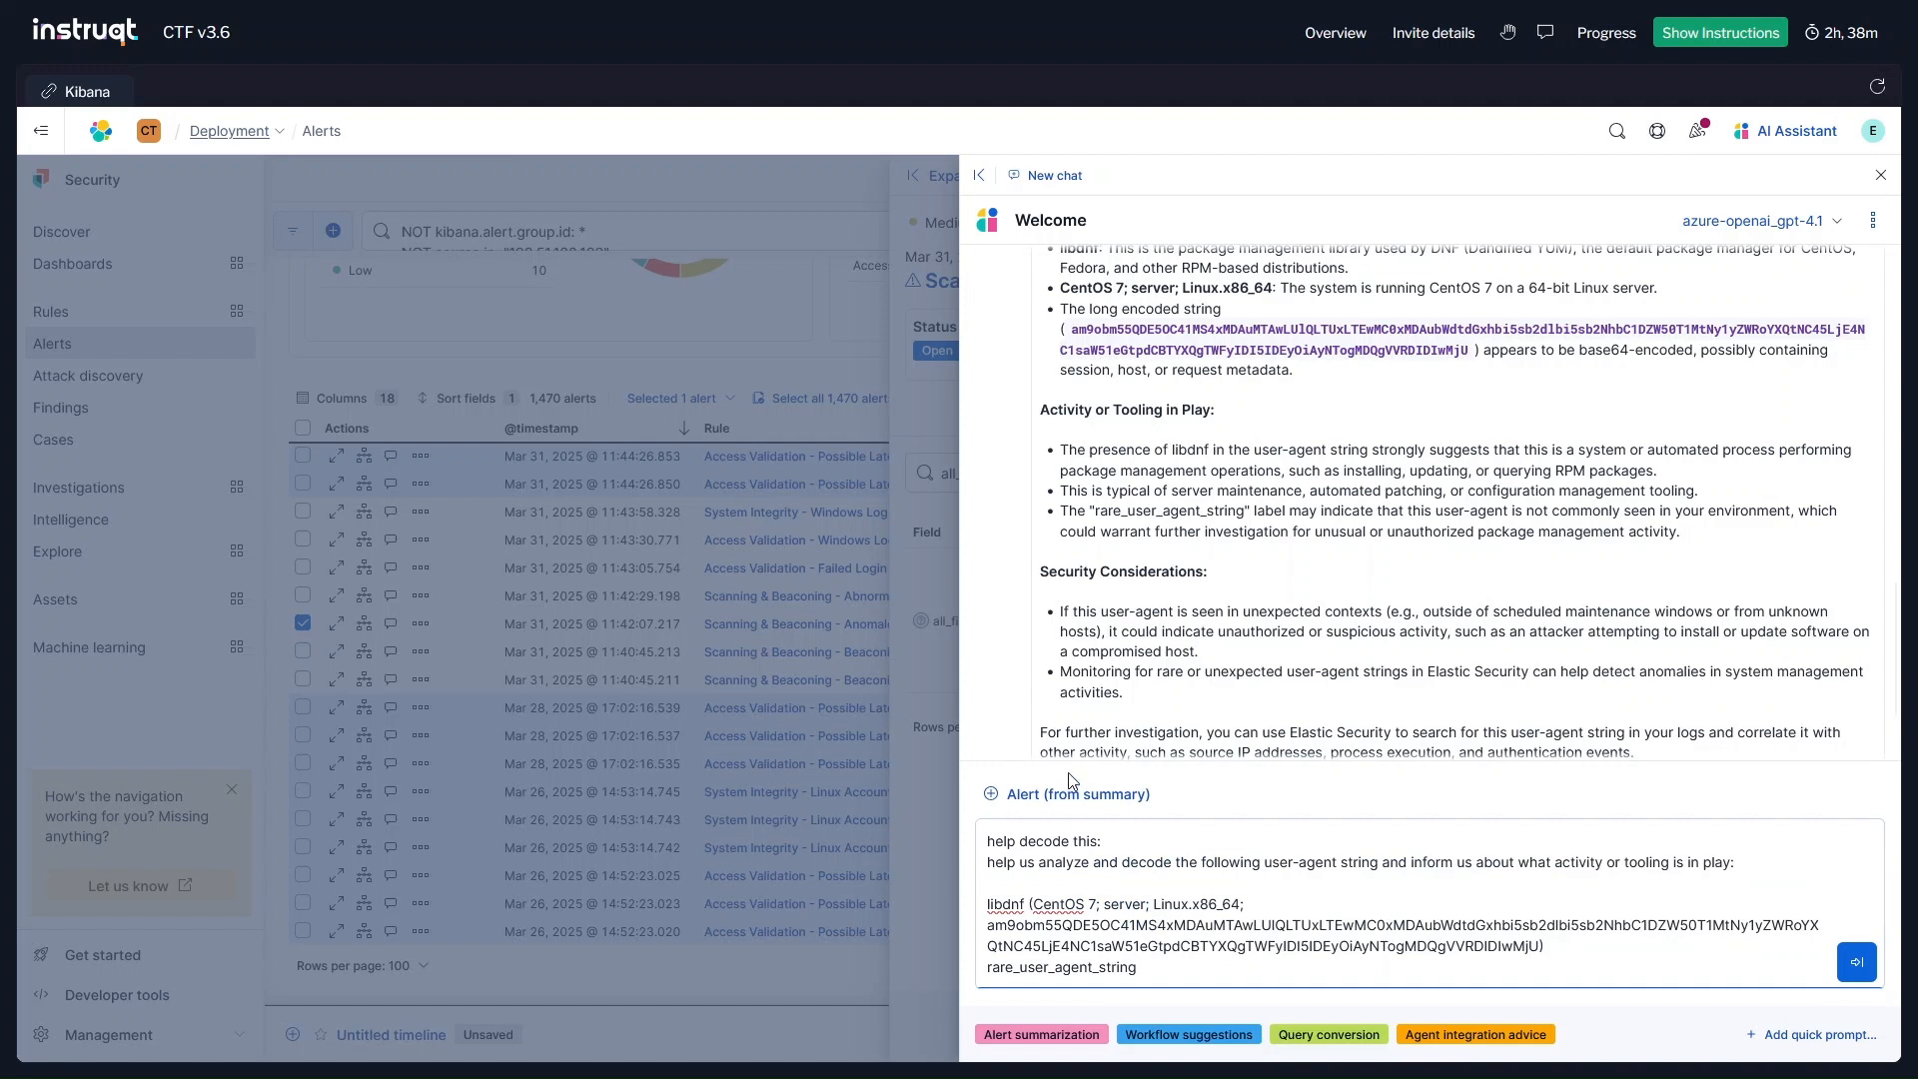
pyautogui.tripleClick(1182, 862)
pyautogui.press('BackSpace')
pyautogui.press('Return')
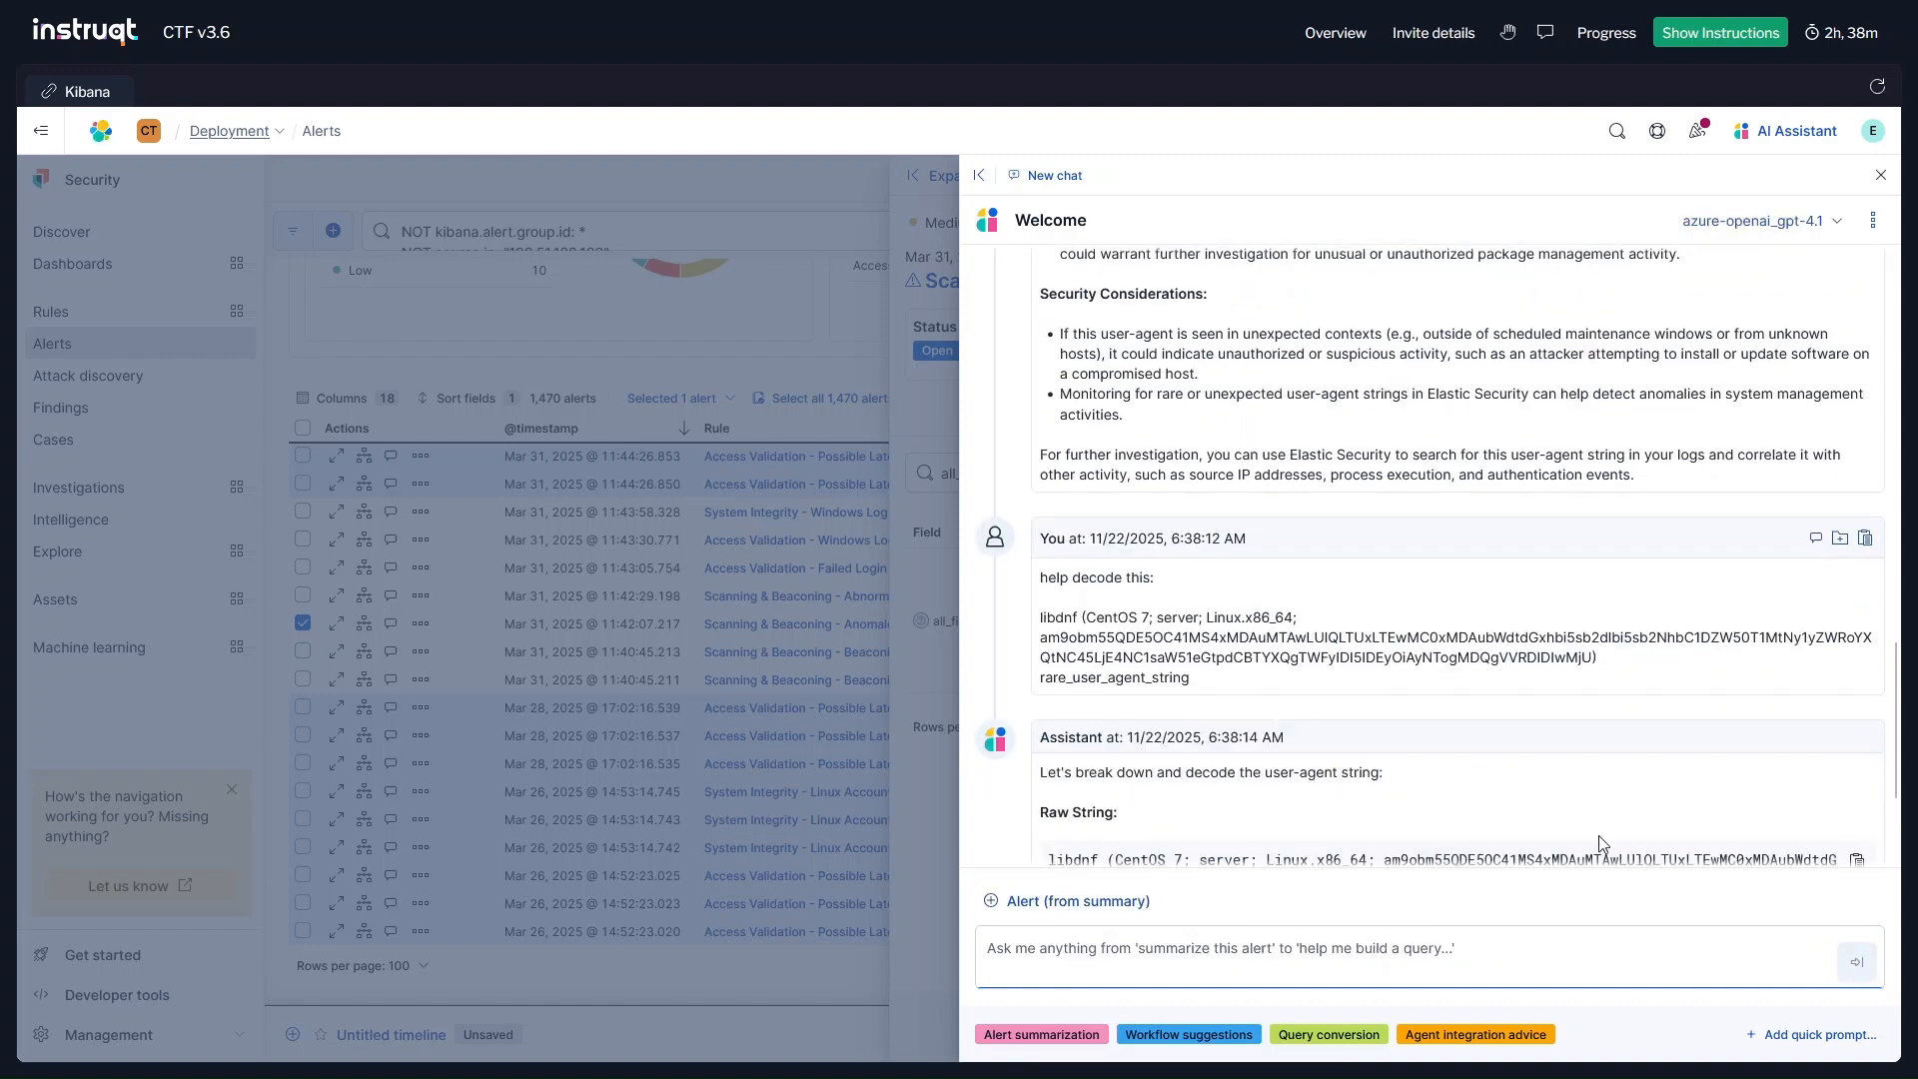
# Copy the decoded string from the assistant's reply and return to Challenge 15's flag form on the CTF page
pyautogui.moveTo(1896, 742); pyautogui.dragTo(1892, 830)
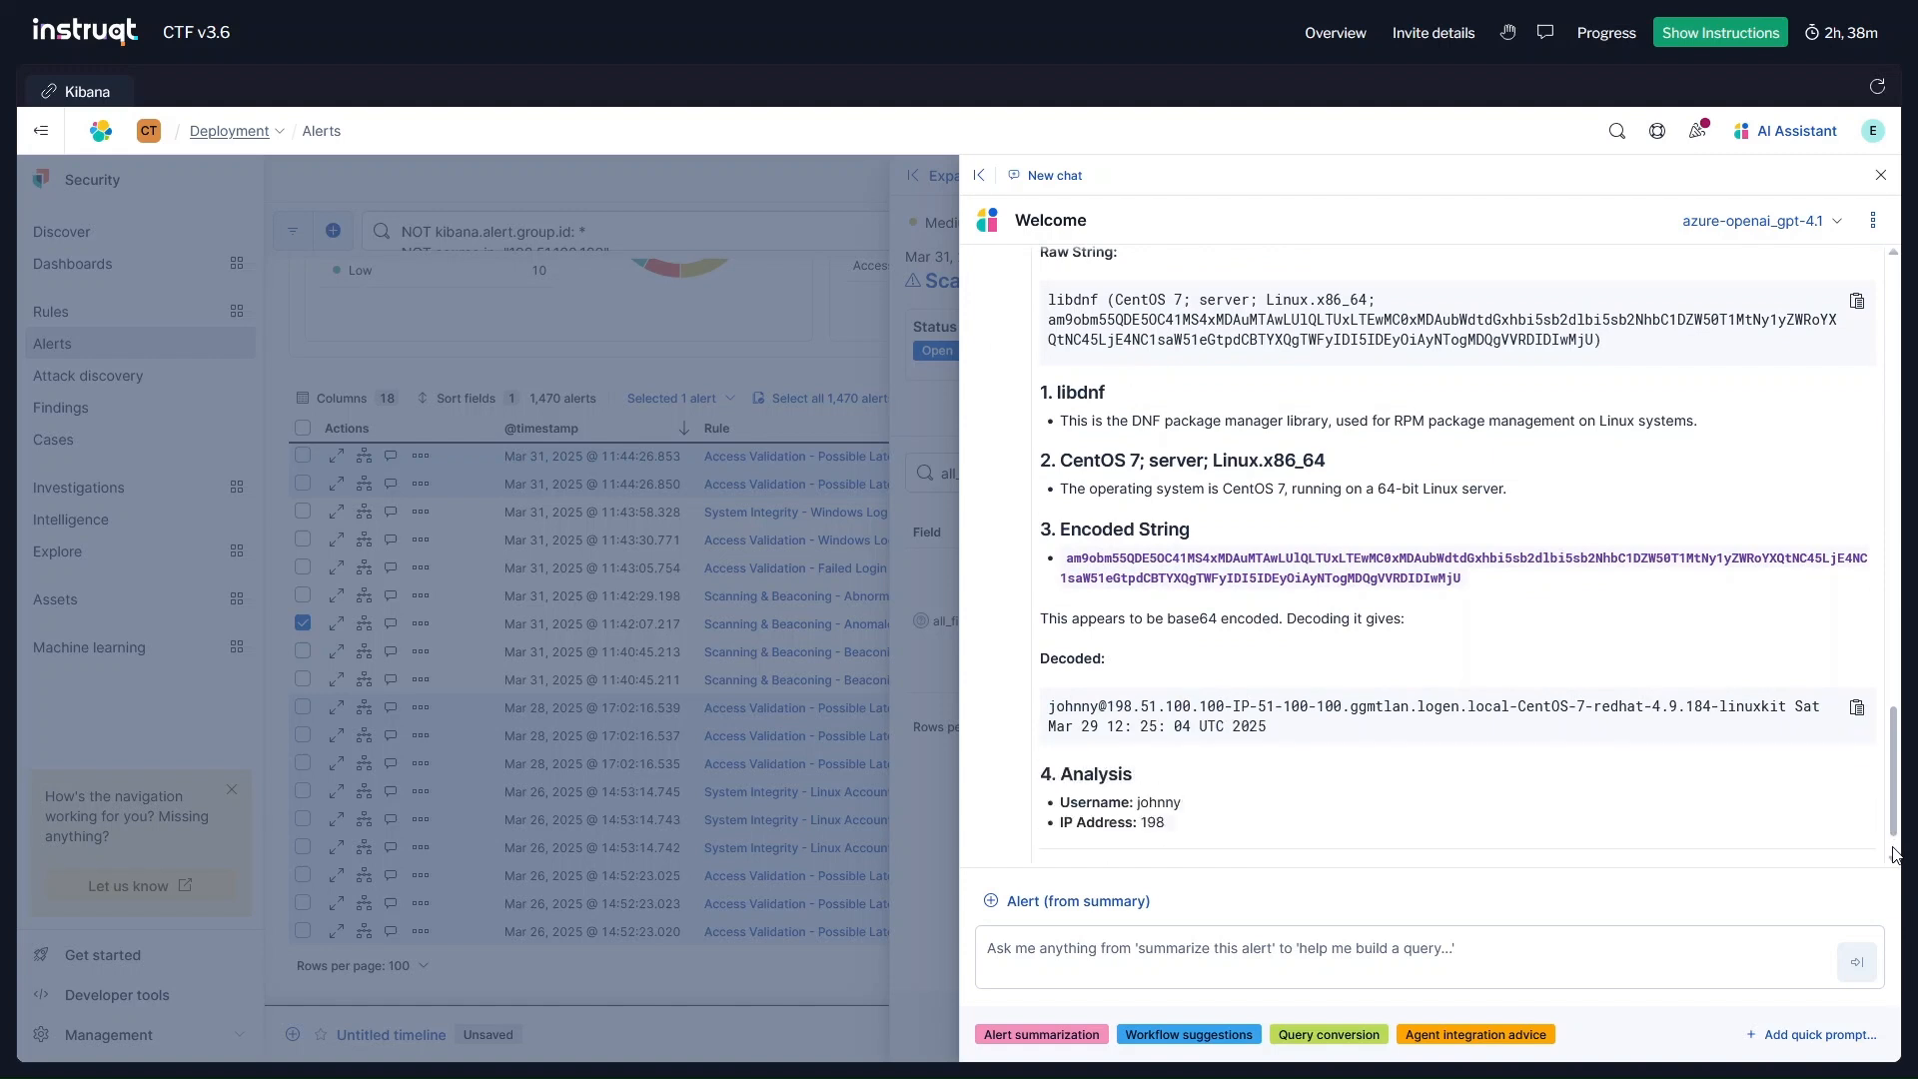
pyautogui.tripleClick(1150, 701)
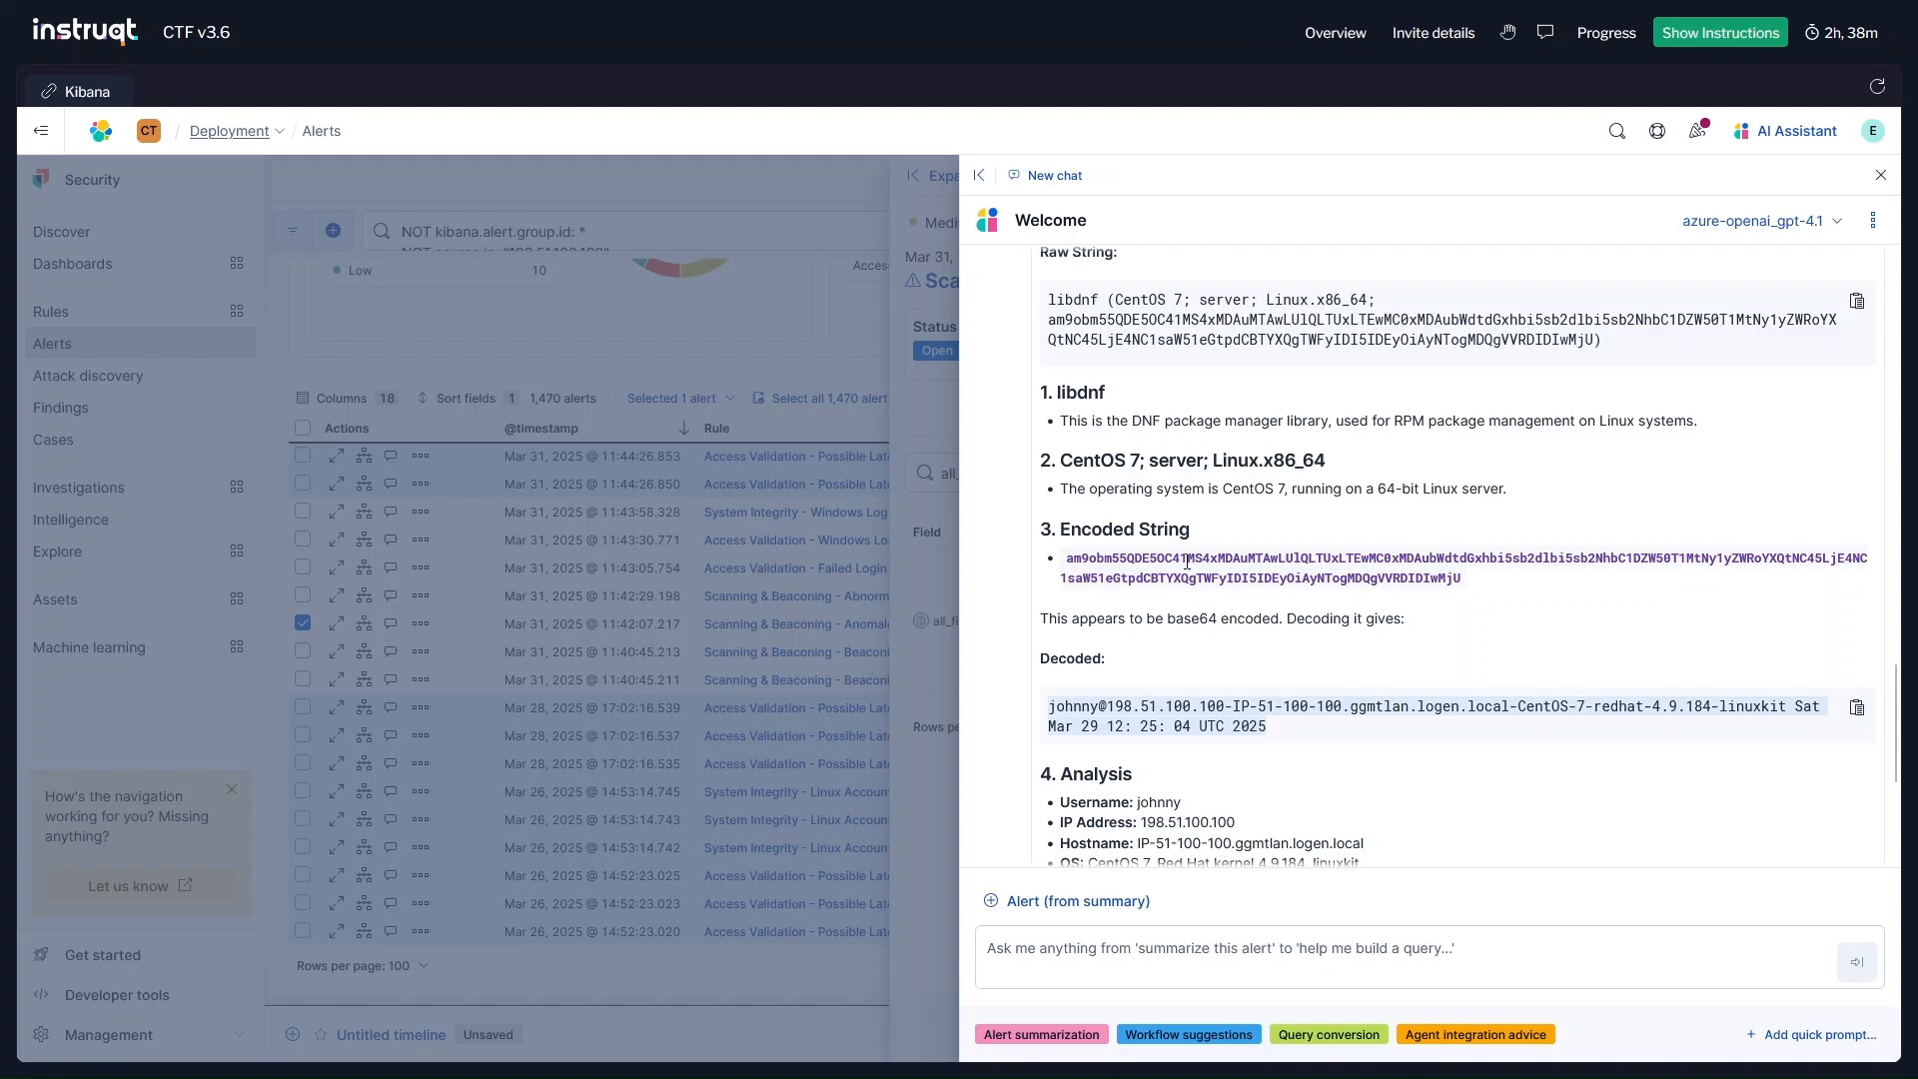
pyautogui.scroll(1, 1545, 348)
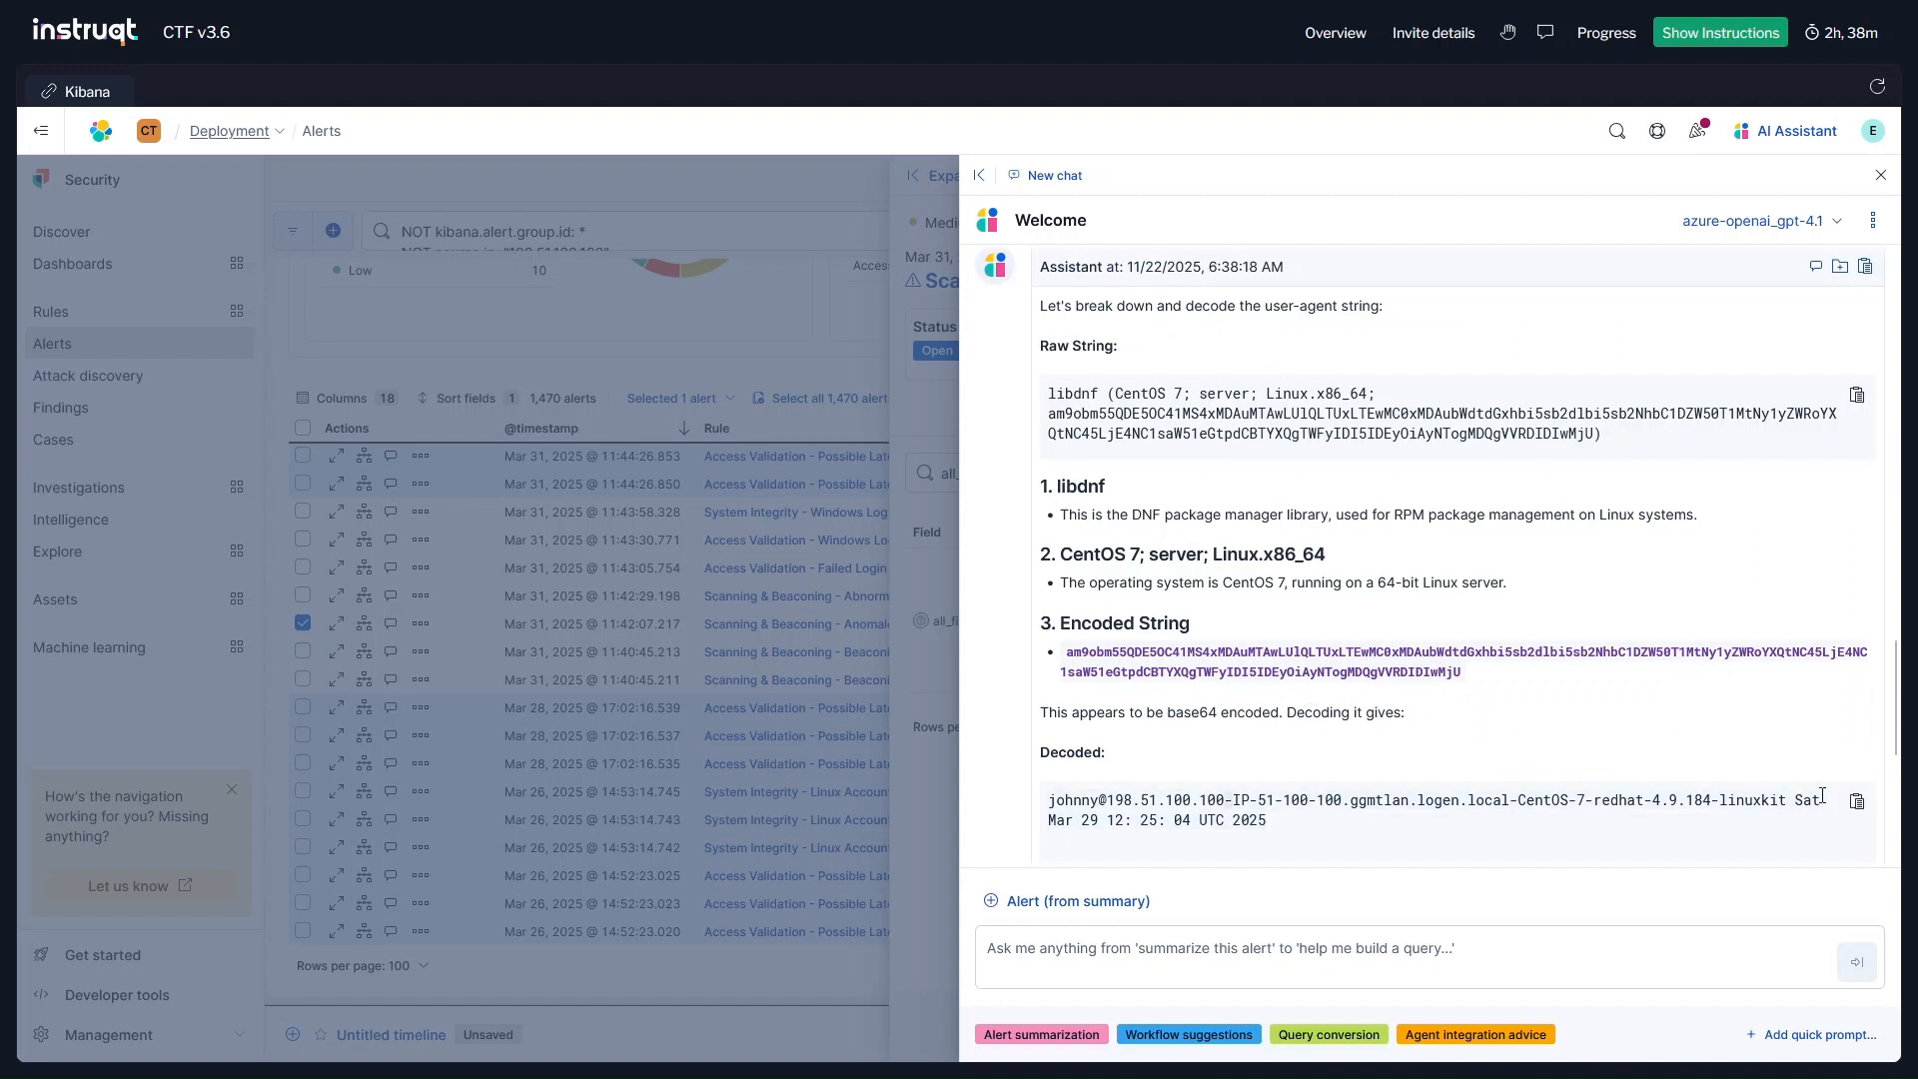
pyautogui.click(1855, 805)
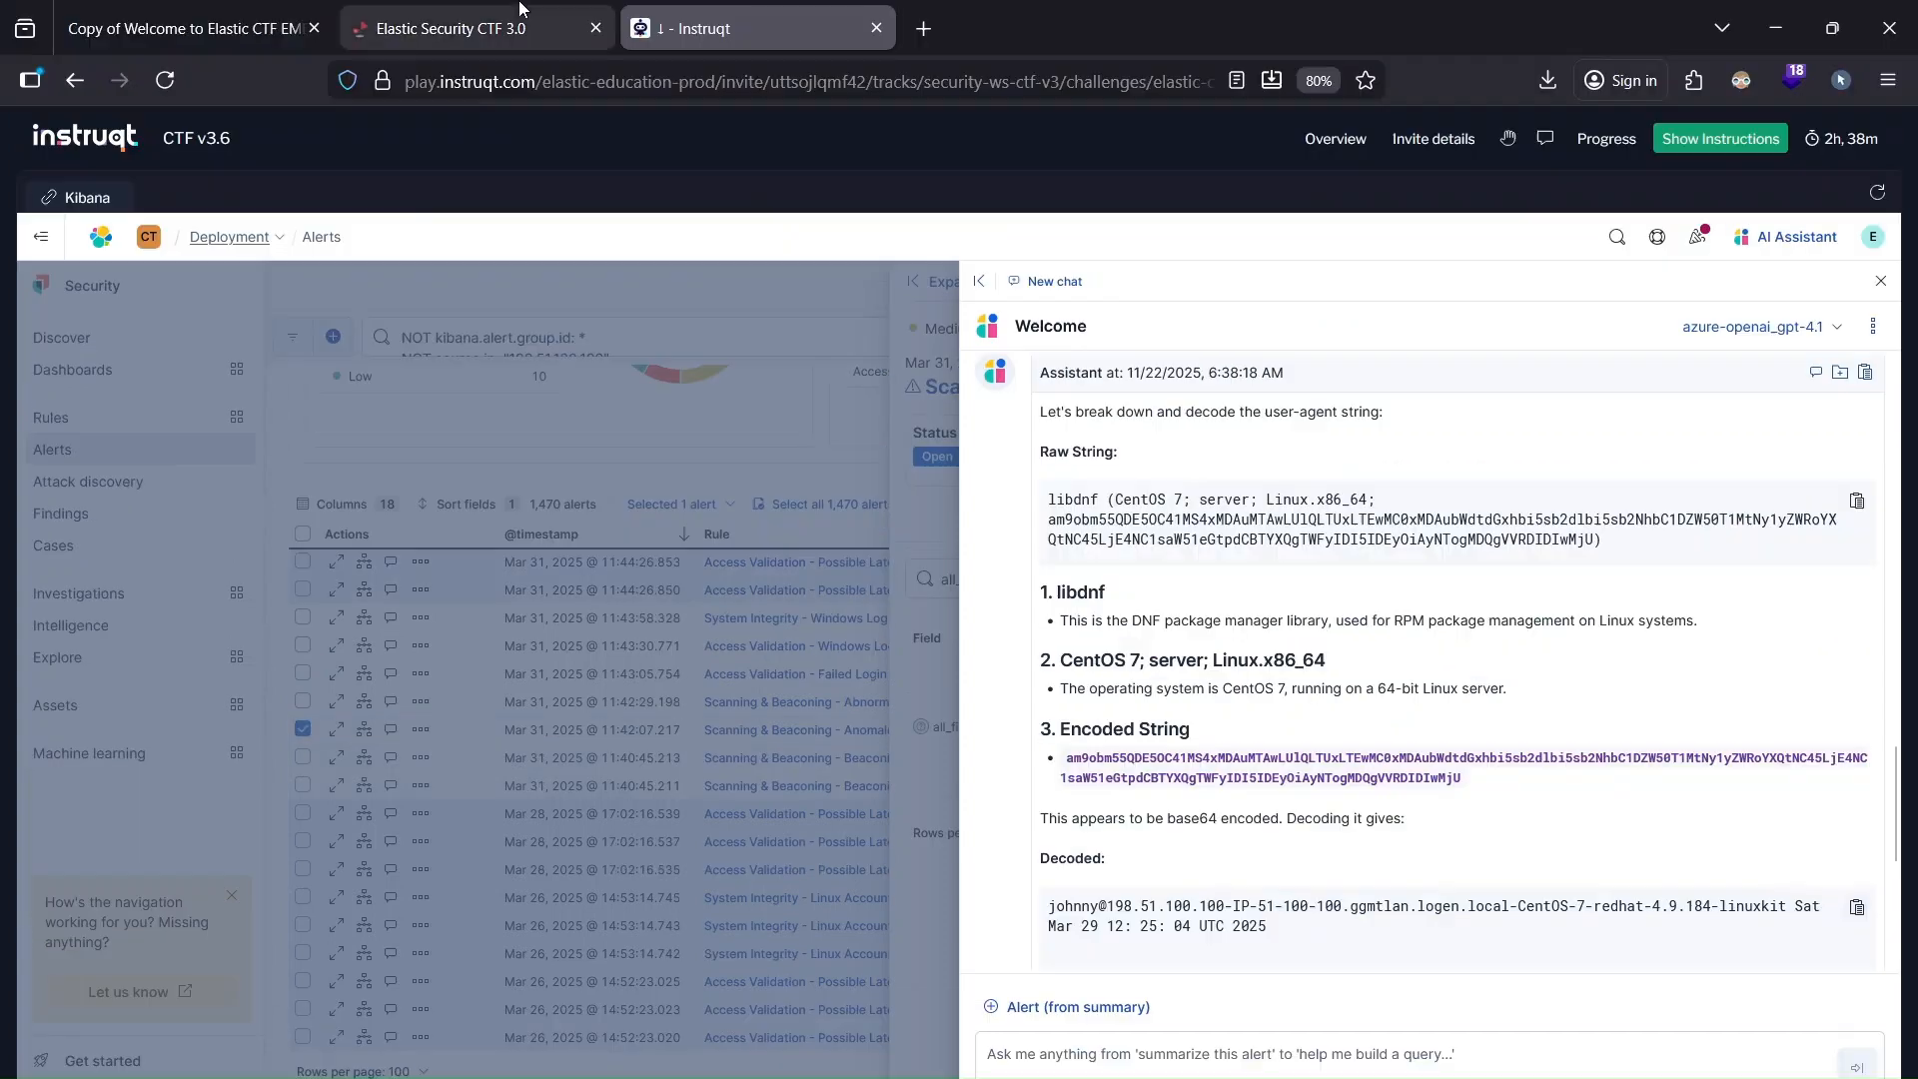
pyautogui.click(436, 10)
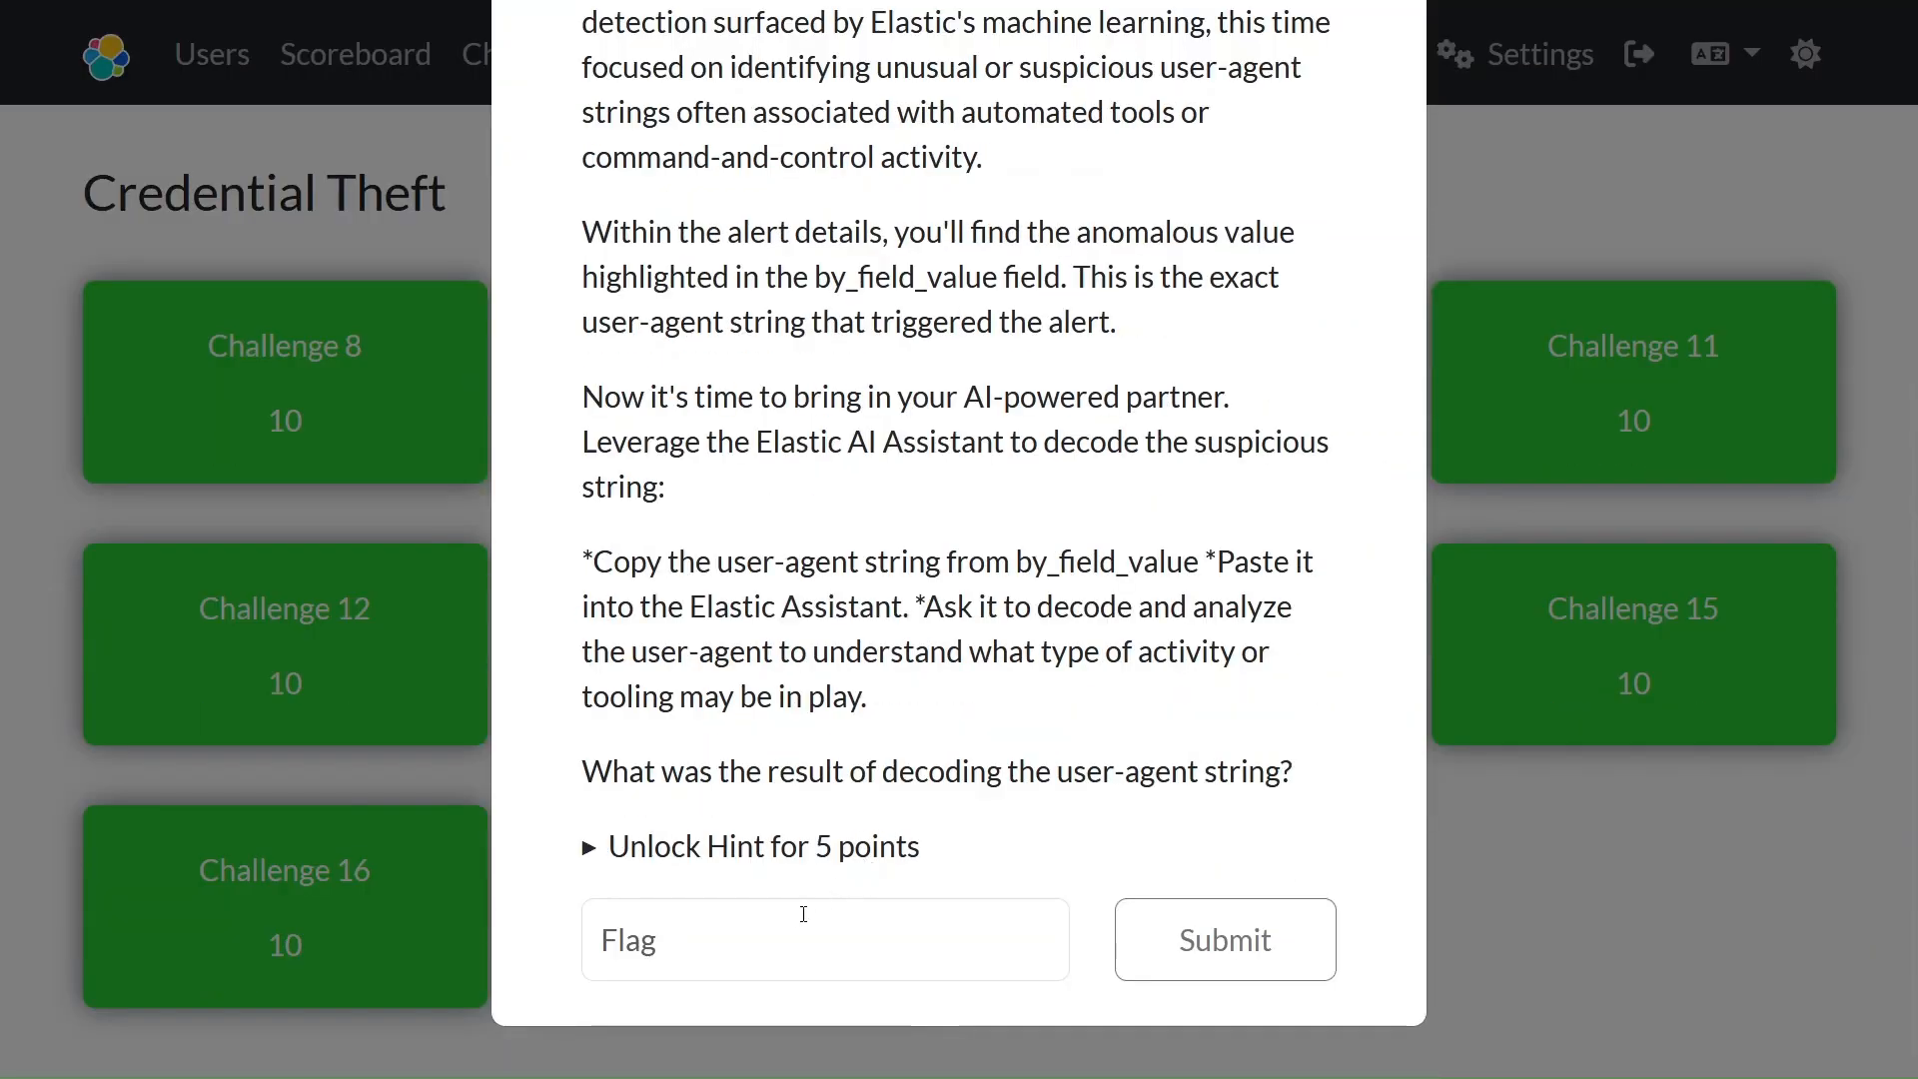